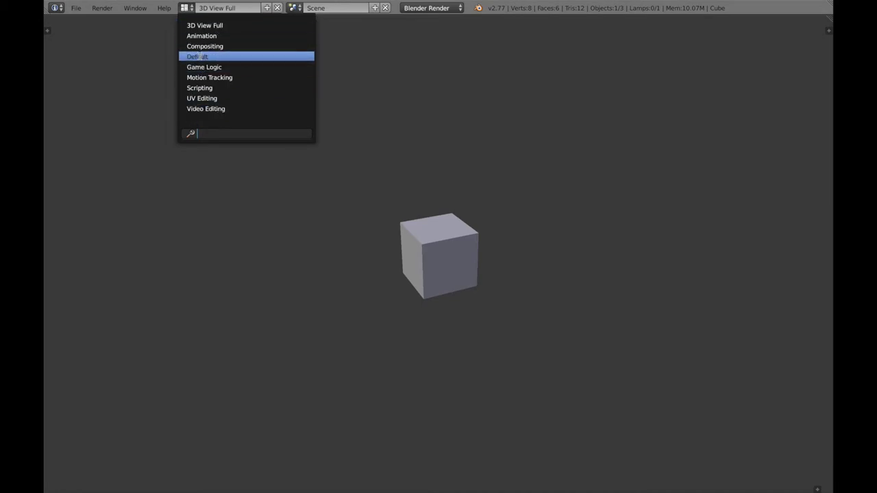
# Switch to the Default screen layout and select the lamp, followed by the cube, in the outliner
pyautogui.click(199, 56)
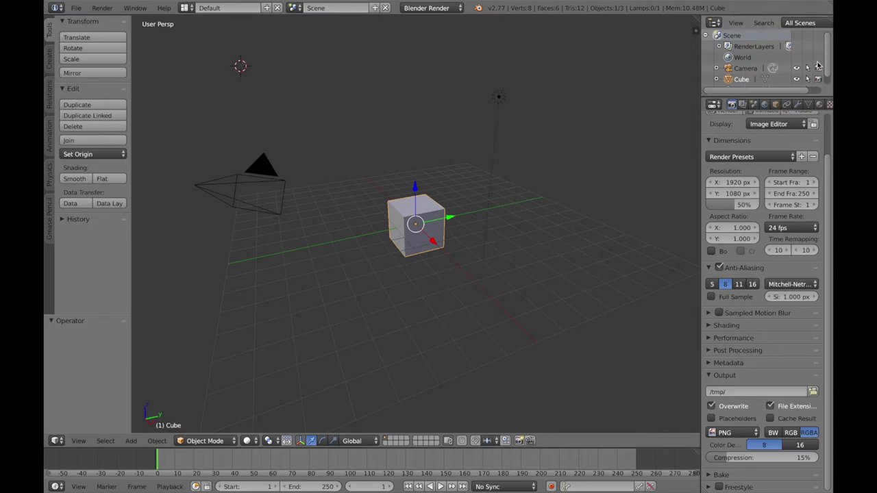
pyautogui.scroll(-1, 750, 76)
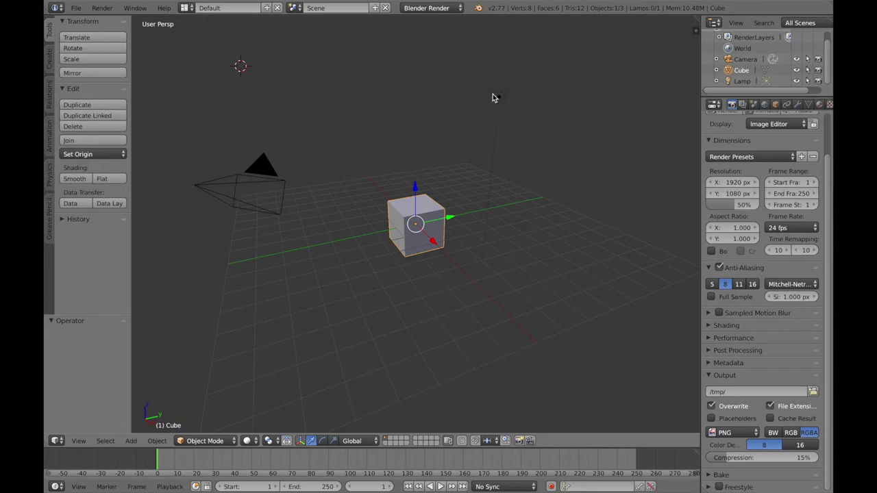
pyautogui.click(741, 82)
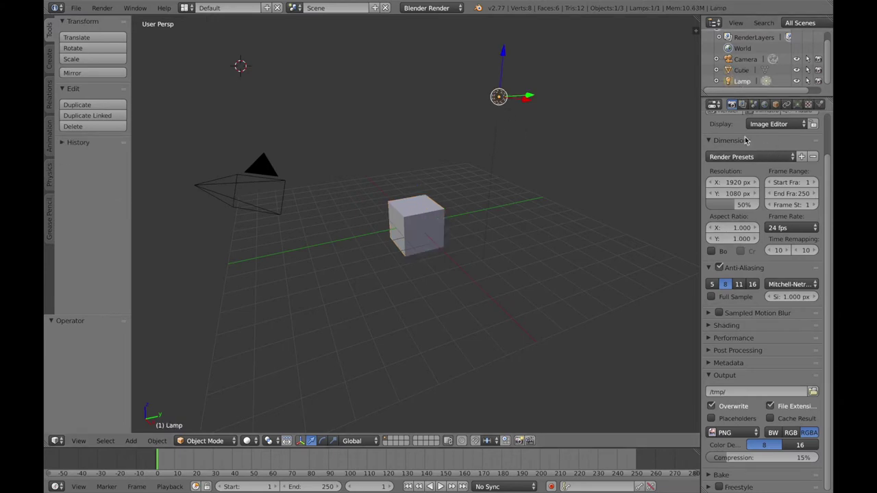
pyautogui.click(738, 71)
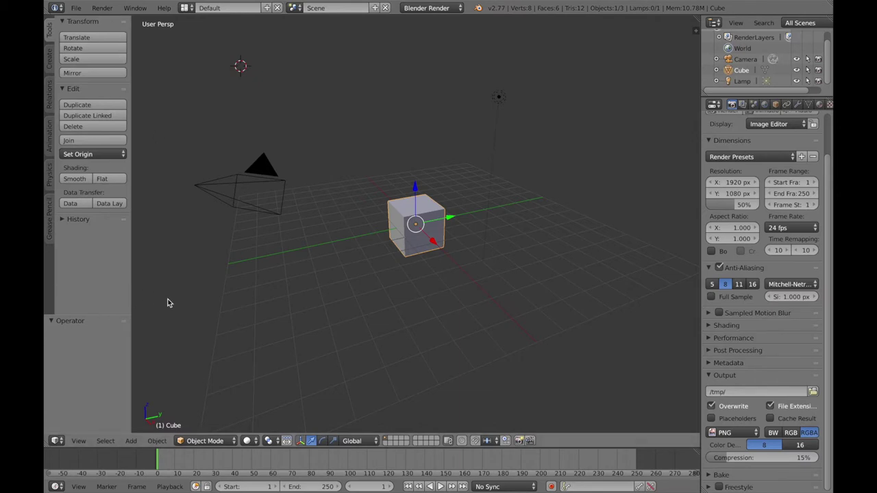
# Widen the tool shelf and the properties editor, and adjust the zoom of the render settings
pyautogui.moveTo(557, 488)
pyautogui.moveTo(130, 265); pyautogui.dragTo(155, 245)
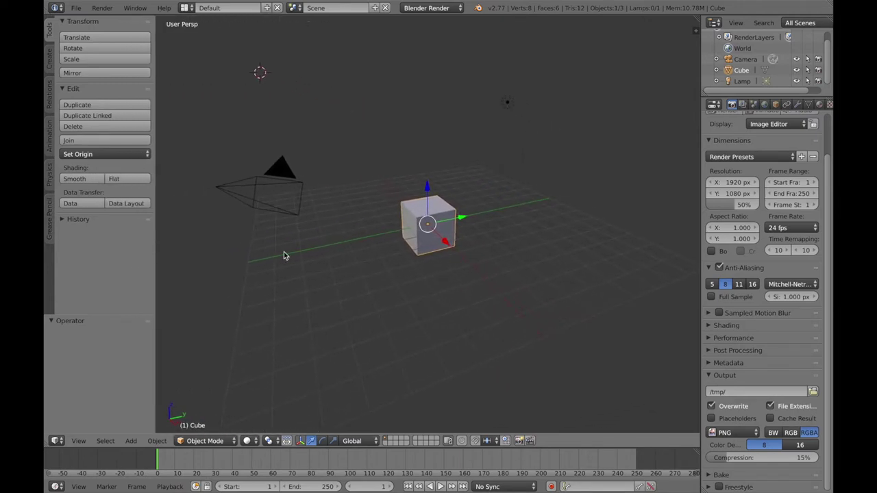
pyautogui.moveTo(701, 194); pyautogui.dragTo(653, 198)
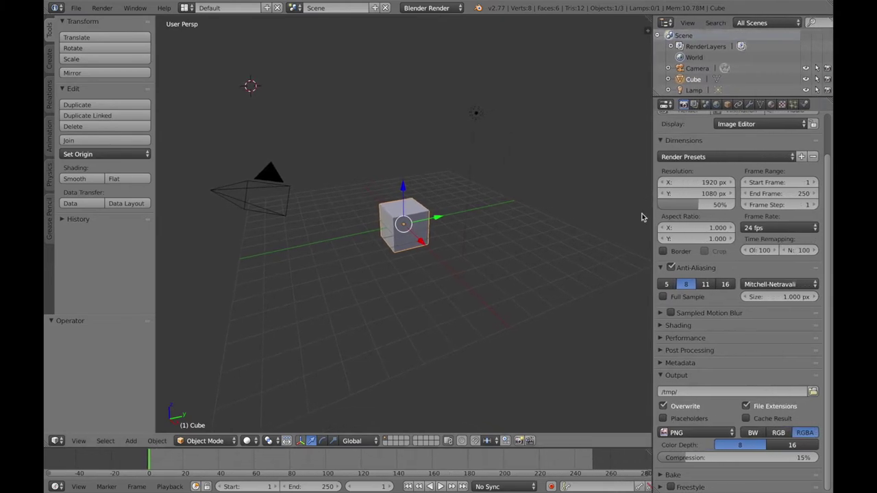
pyautogui.press('Home')
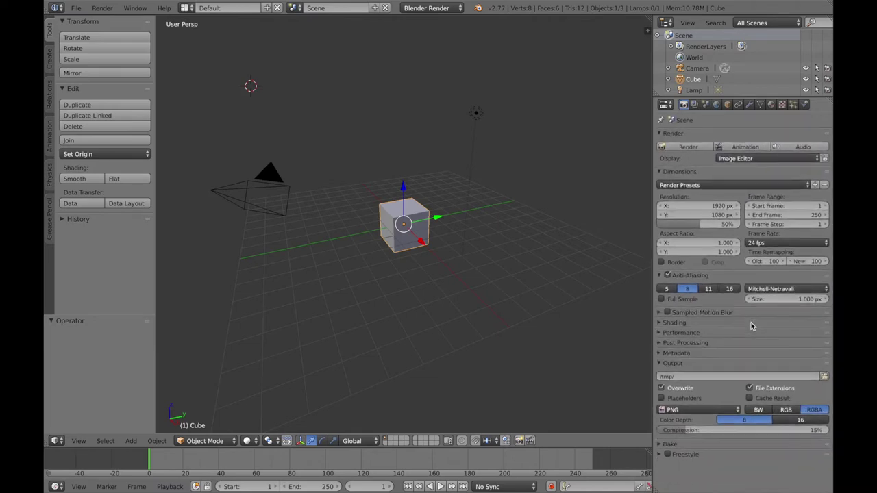
pyautogui.press('KP_Add')
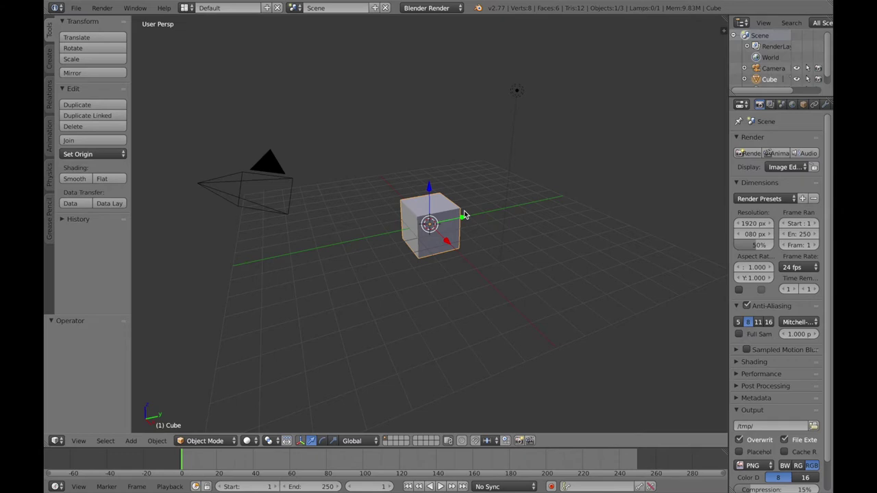
# Examine the default cube and its surroundings by orbiting, panning sideways, and zooming in and out of the 3D view
pyautogui.moveTo(463, 215); pyautogui.dragTo(464, 215, button='middle')
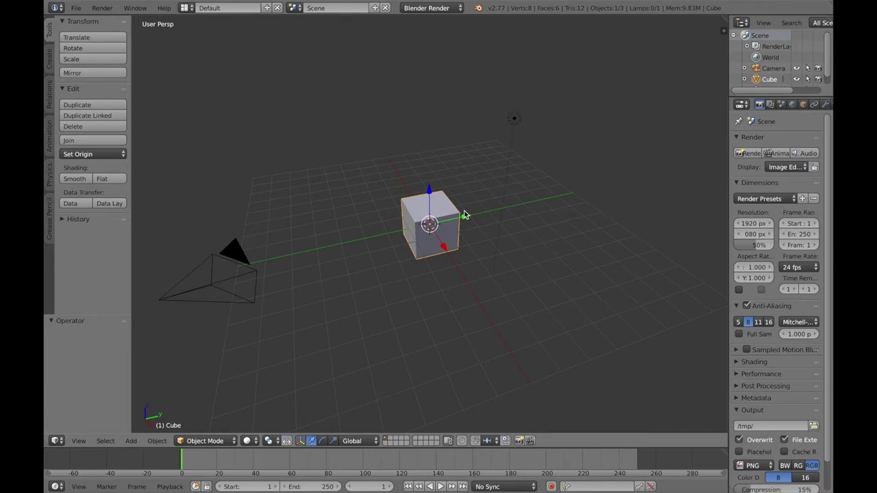
pyautogui.hscroll(-5, 464, 215)
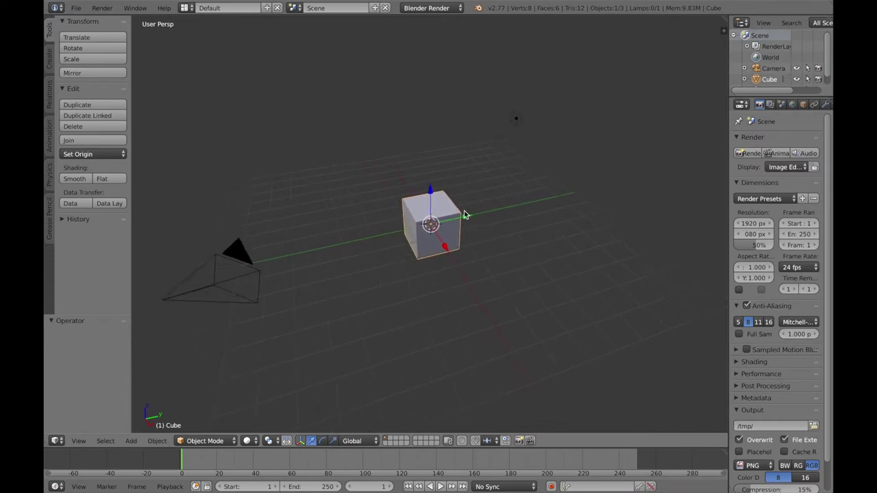
pyautogui.hscroll(-5, 464, 211)
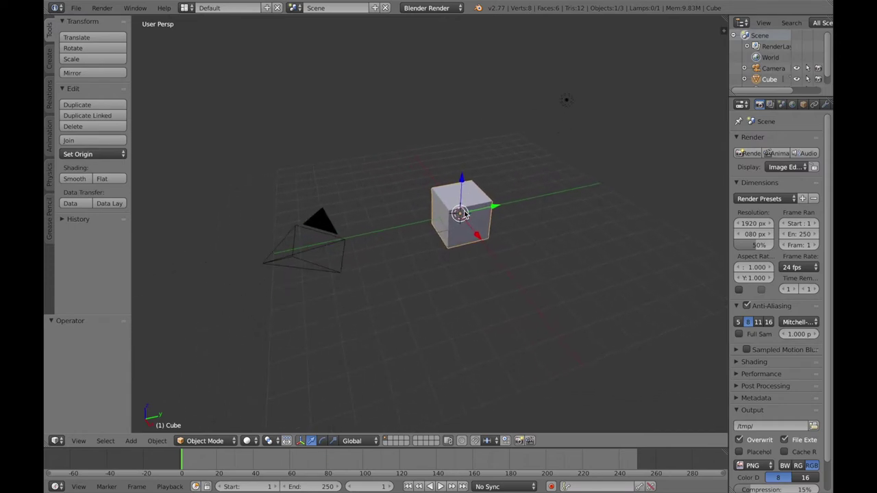
pyautogui.hscroll(-5, 464, 214)
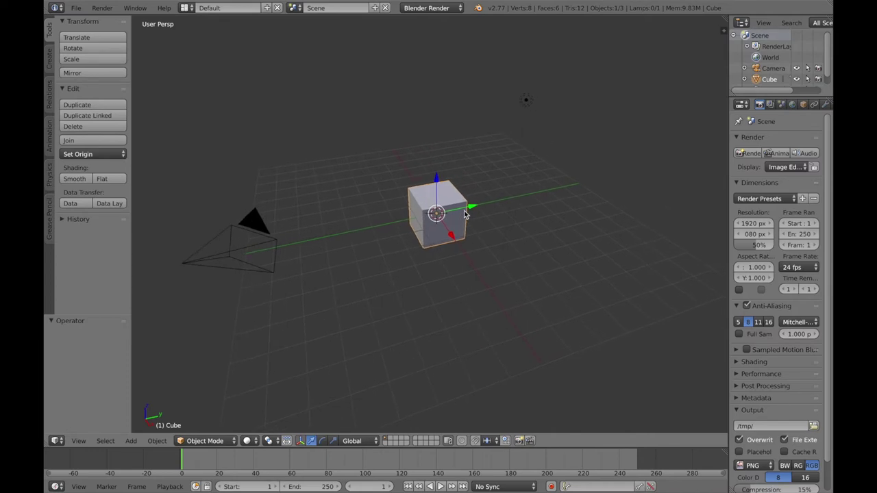
pyautogui.hscroll(-5, 464, 214)
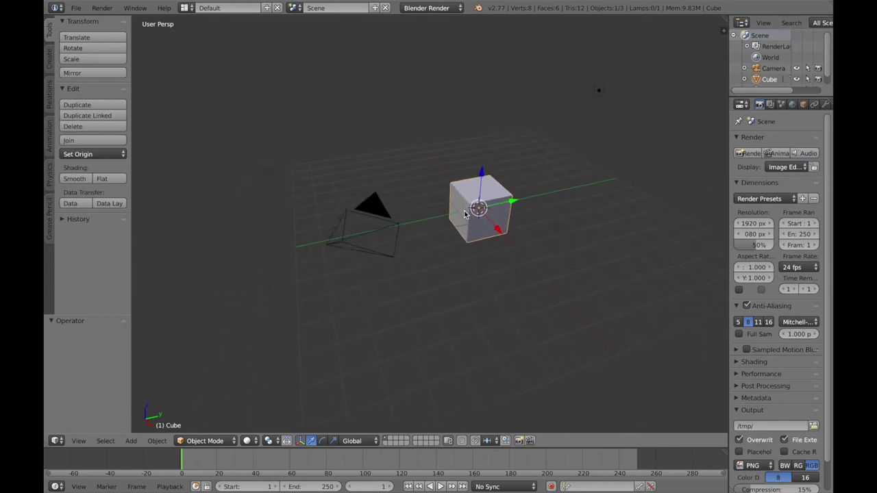
pyautogui.hscroll(-5, 464, 214)
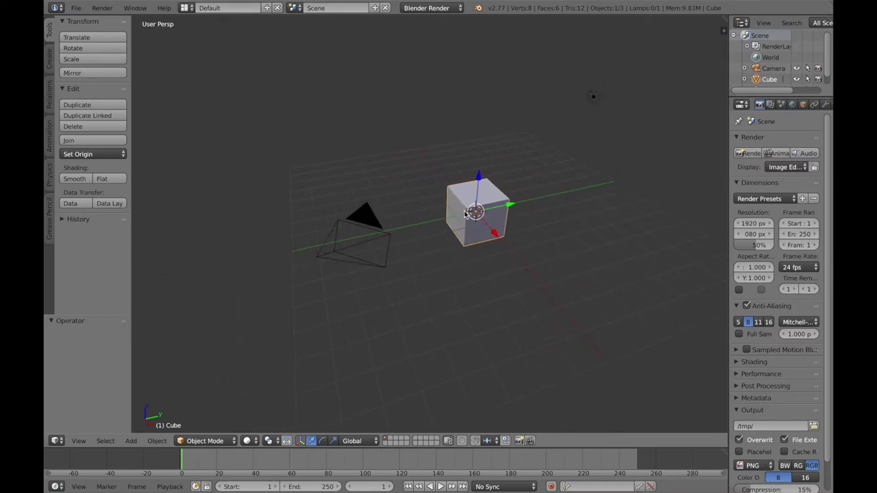
pyautogui.hscroll(-3, 465, 214)
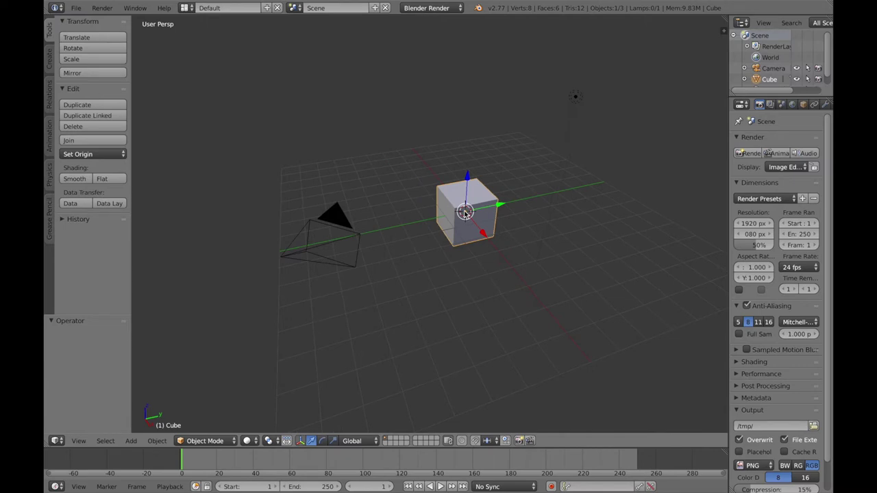
pyautogui.scroll(5, 465, 213)
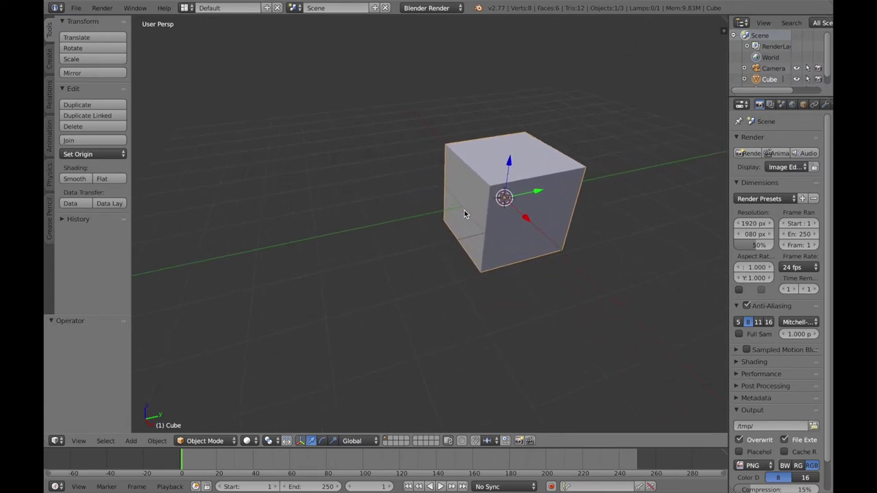
pyautogui.scroll(2, 464, 214)
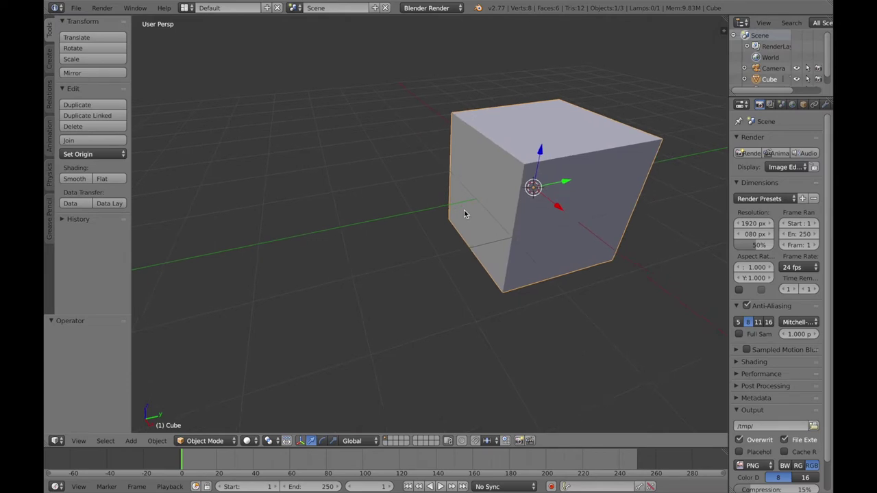
pyautogui.scroll(-6, 464, 214)
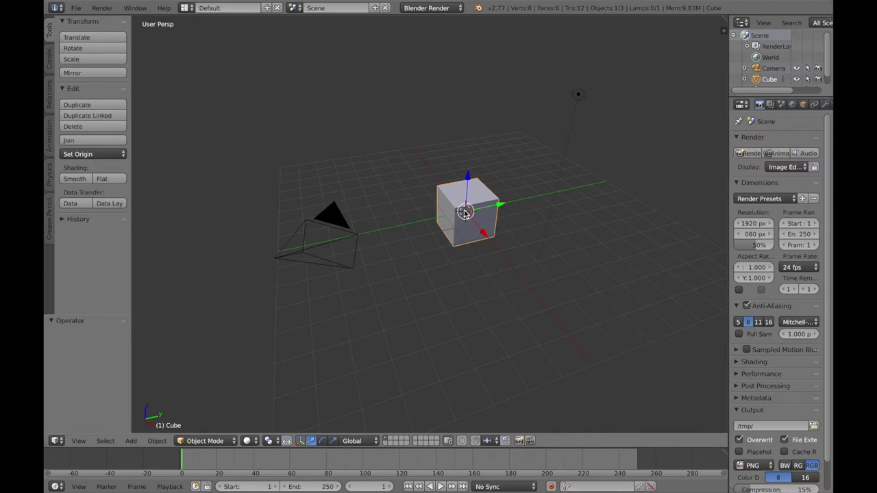
# Inspect the scene from the top, right, camera and bottom views, and orbit back to a free user perspective
pyautogui.click(79, 442)
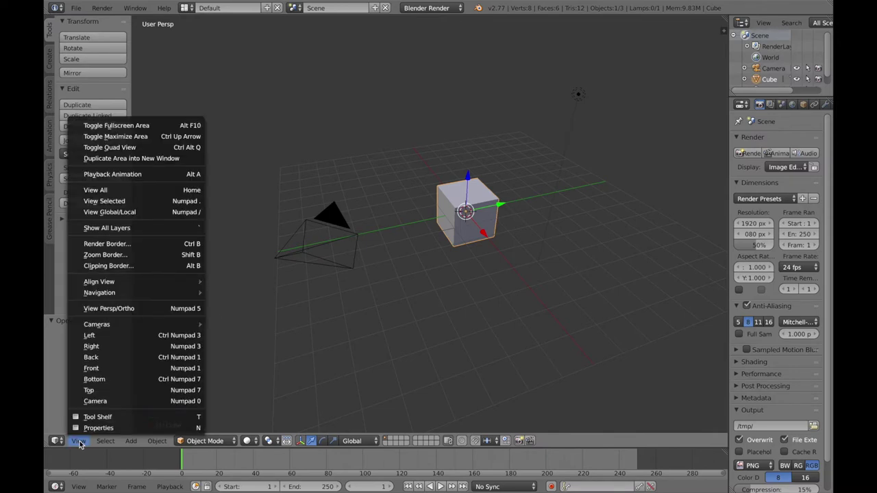
pyautogui.click(91, 390)
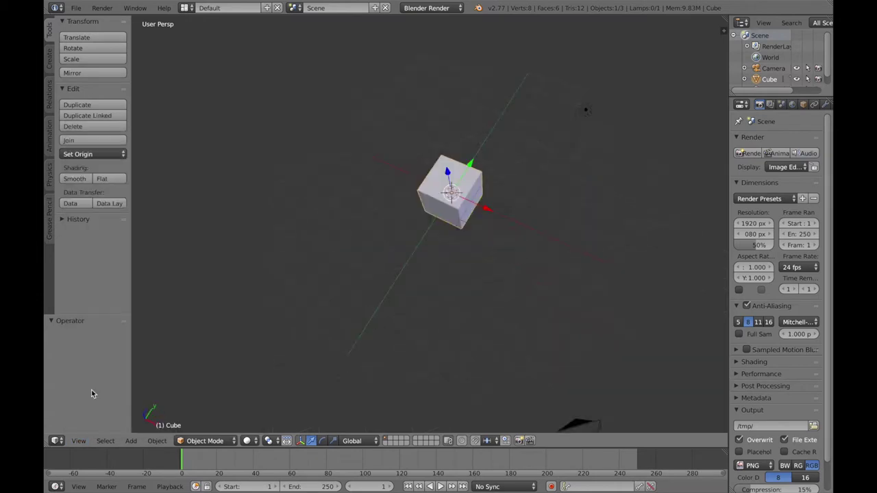
pyautogui.click(78, 440)
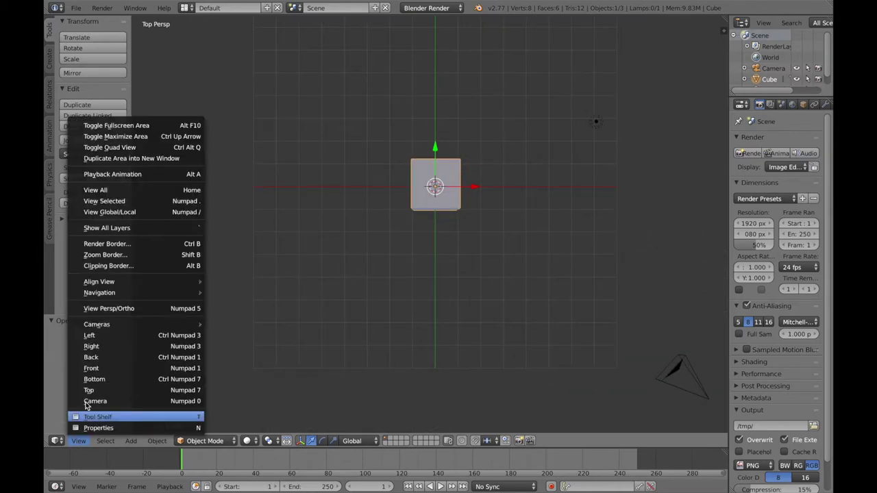
pyautogui.click(91, 347)
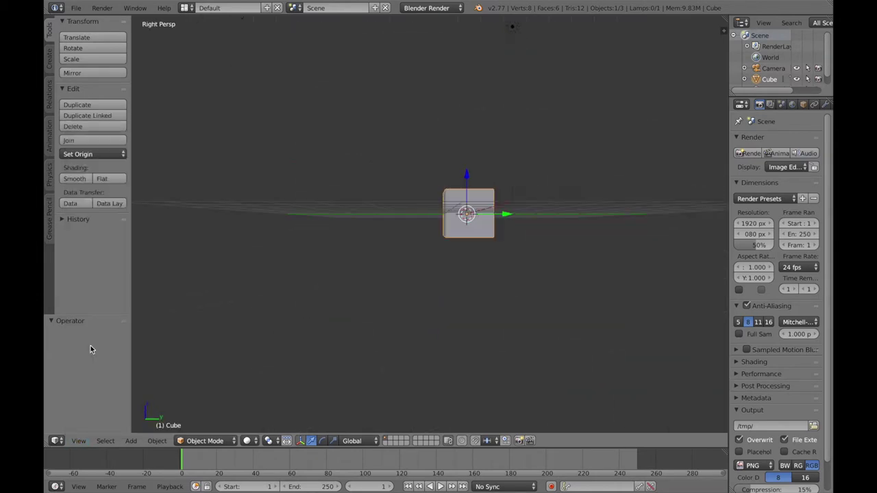
pyautogui.click(79, 440)
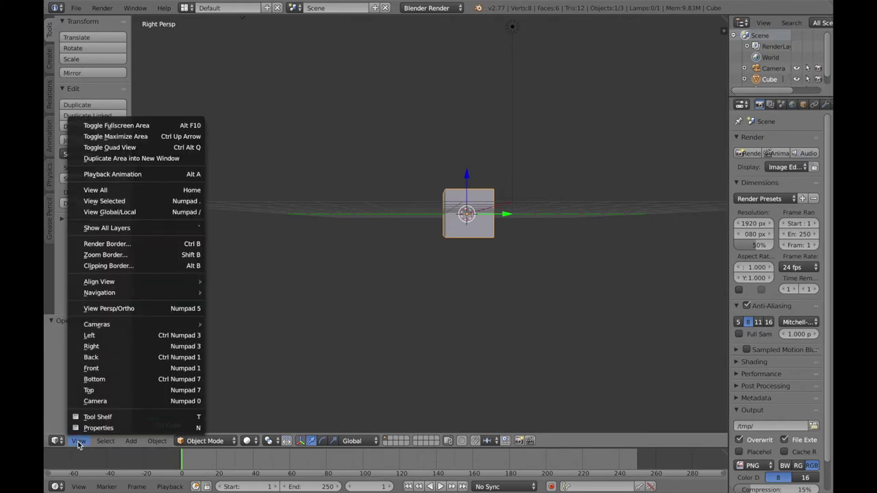
pyautogui.click(98, 401)
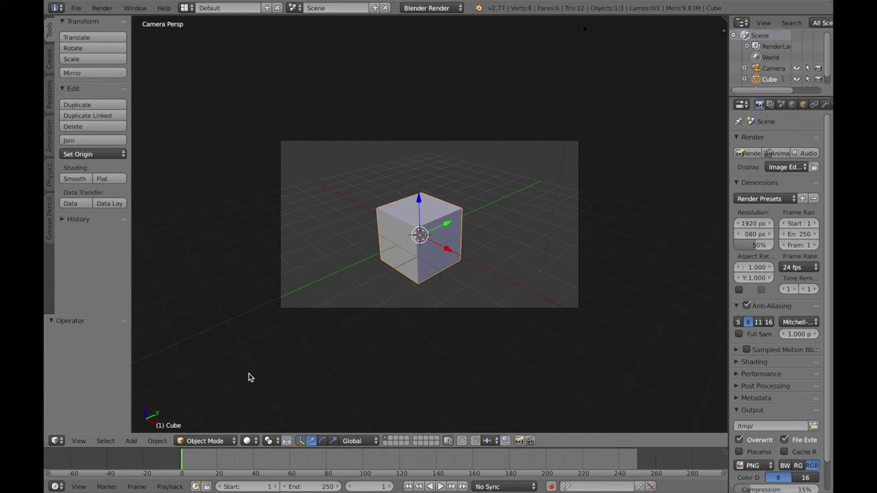
pyautogui.click(78, 442)
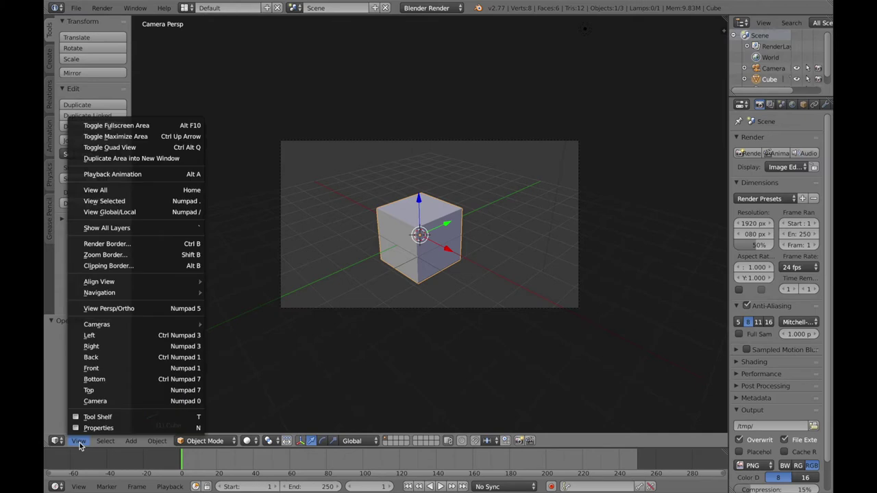
pyautogui.click(97, 381)
pyautogui.moveTo(449, 223)
pyautogui.mouseDown(button='middle')
pyautogui.moveTo(442, 164)
pyautogui.moveTo(449, 223)
pyautogui.mouseUp(button='middle')
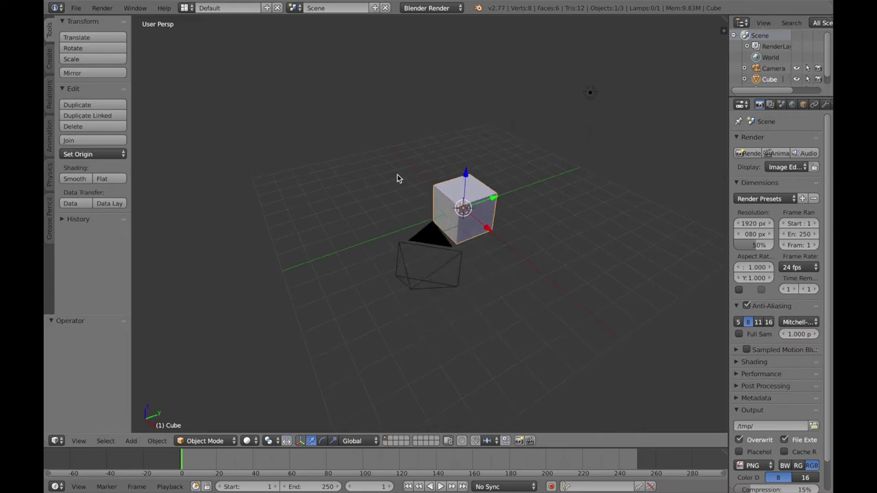
# Switch the 3D view to orthographic projection and look at the cube from the bottom
pyautogui.click(80, 442)
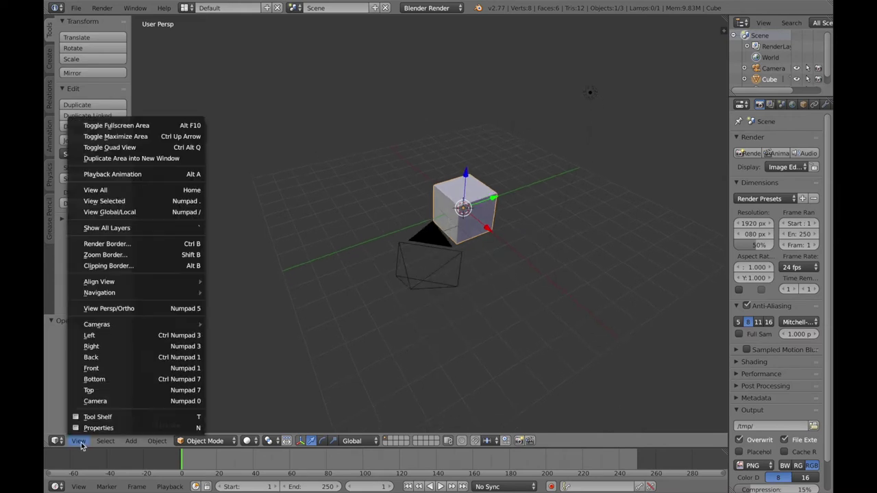
pyautogui.click(117, 309)
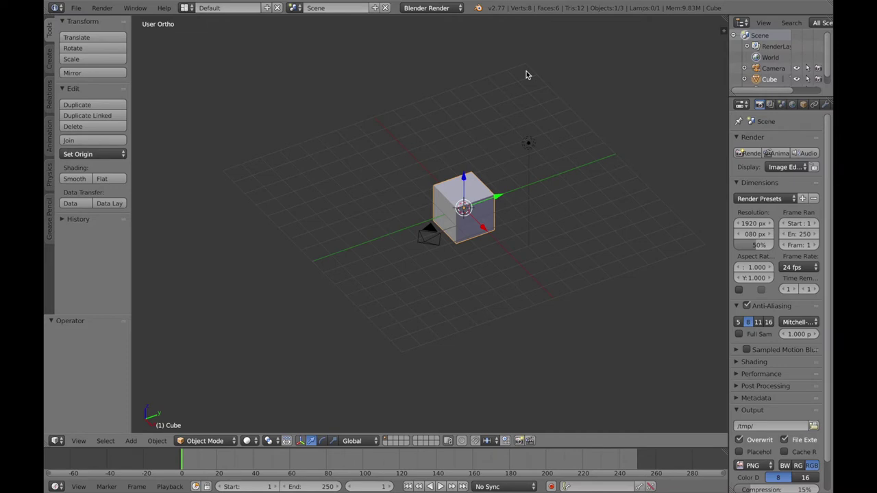
pyautogui.click(78, 441)
pyautogui.click(96, 379)
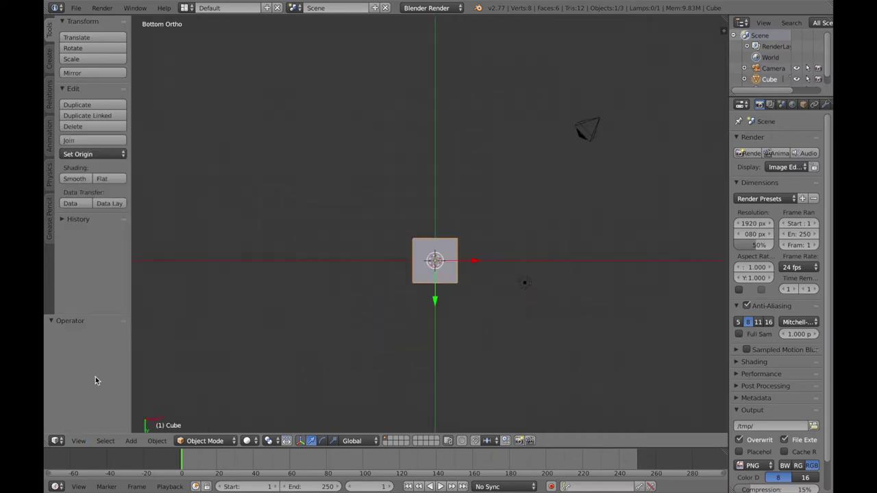
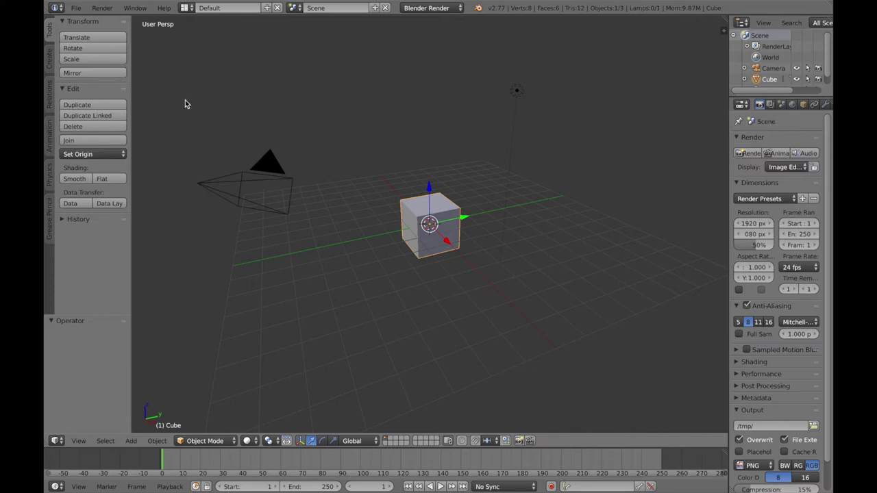
# Delete the default cube and add a mesh plane in its place at the scene's centre
pyautogui.press('x')
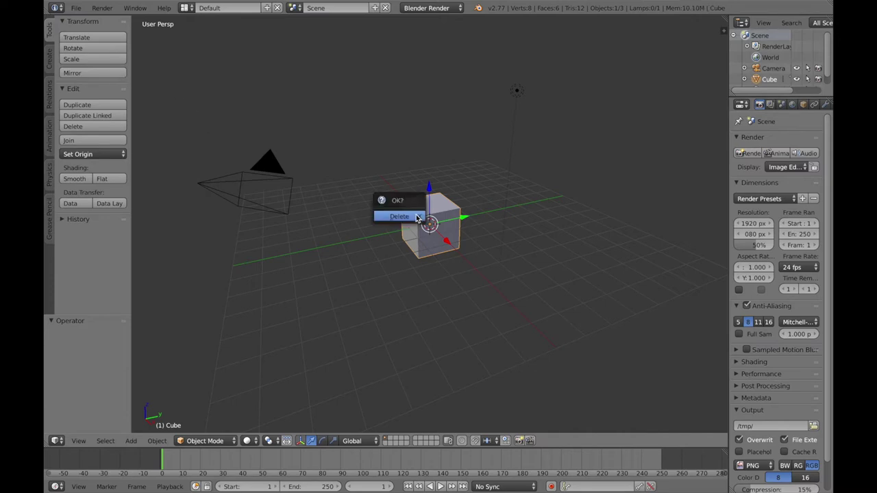
pyautogui.click(413, 216)
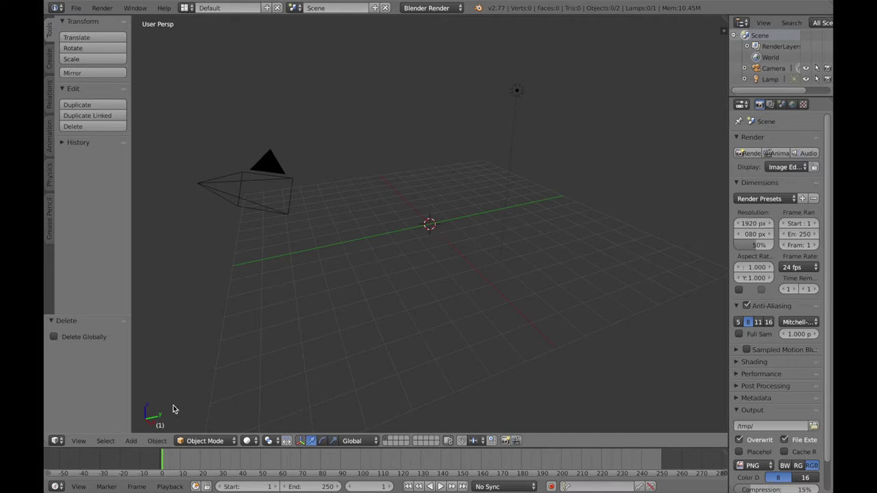
pyautogui.click(131, 441)
pyautogui.moveTo(142, 429)
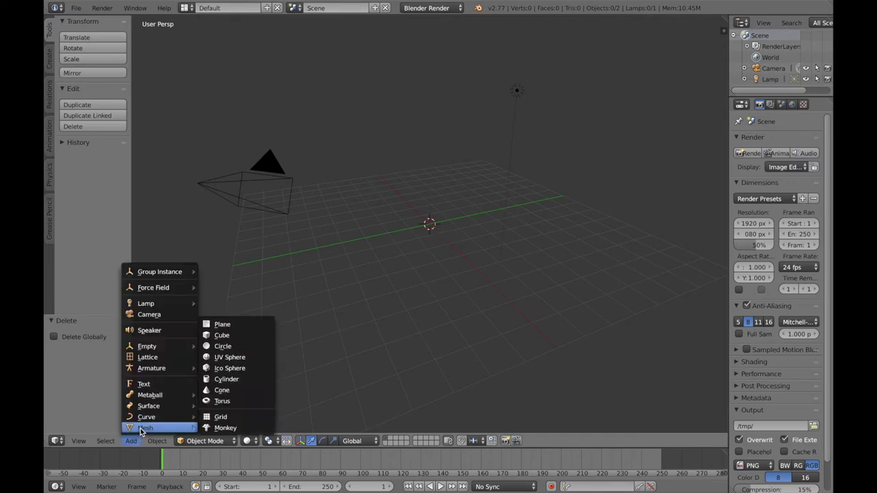
pyautogui.click(228, 326)
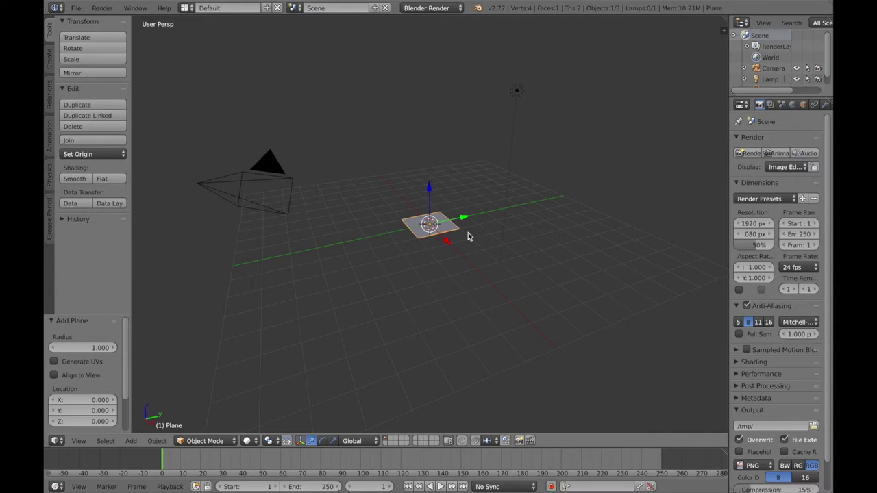
# Scale the plane up uniformly by a factor of about 3.37
pyautogui.press('s')
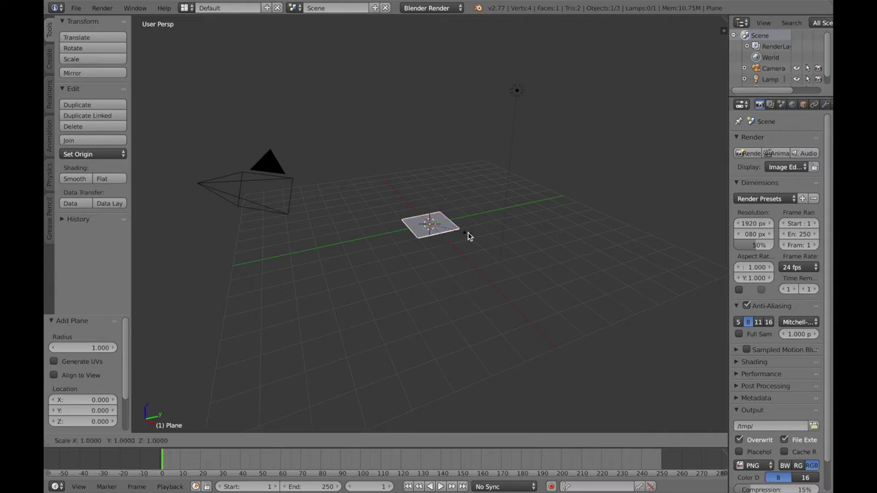
pyautogui.click(558, 252)
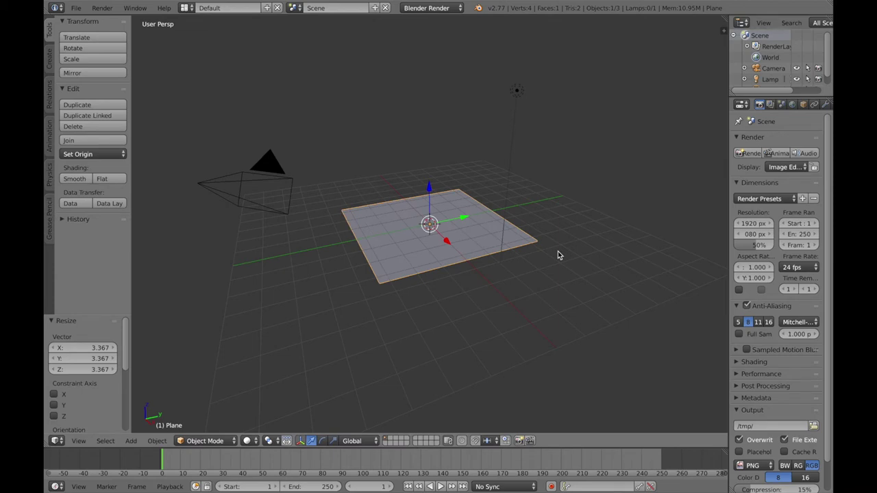
# In the right view, place the 3D cursor slightly above the plane's centre
pyautogui.click(79, 441)
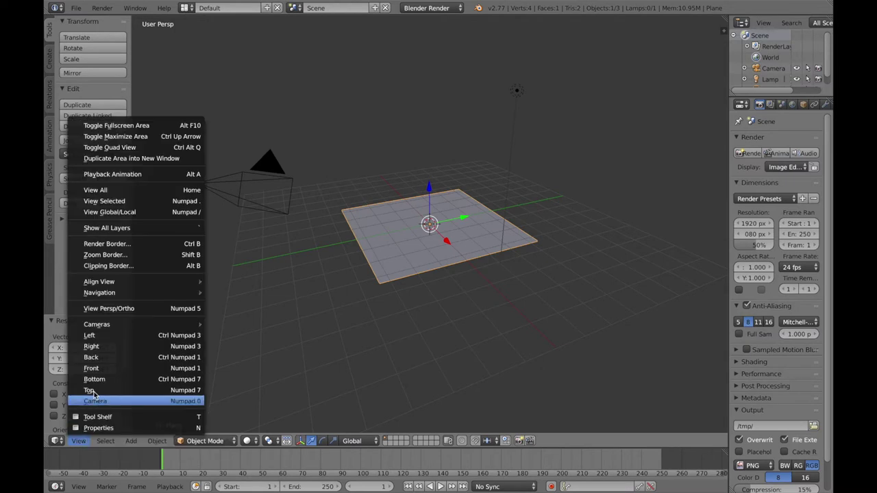
pyautogui.click(94, 347)
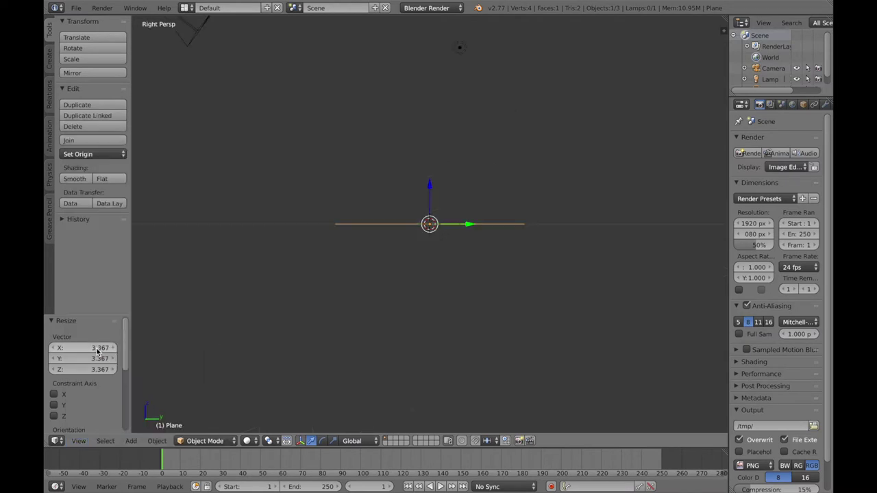
pyautogui.click(430, 203)
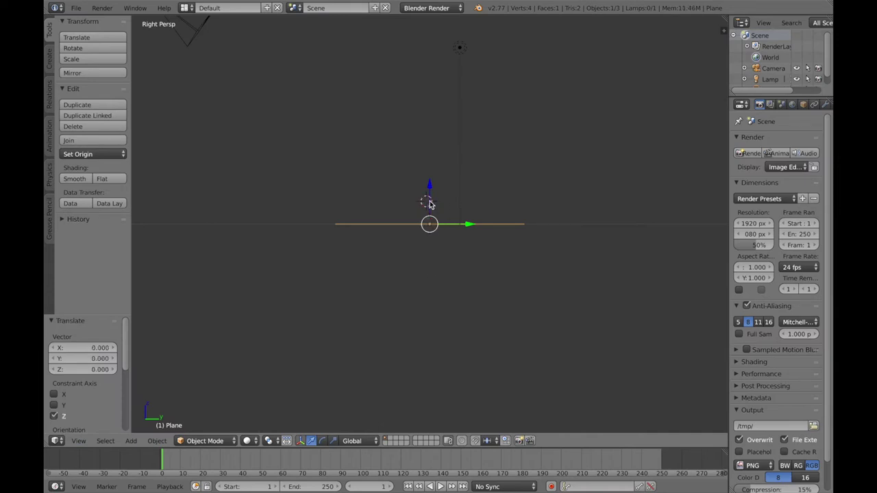
pyautogui.click(435, 201)
pyautogui.click(495, 162)
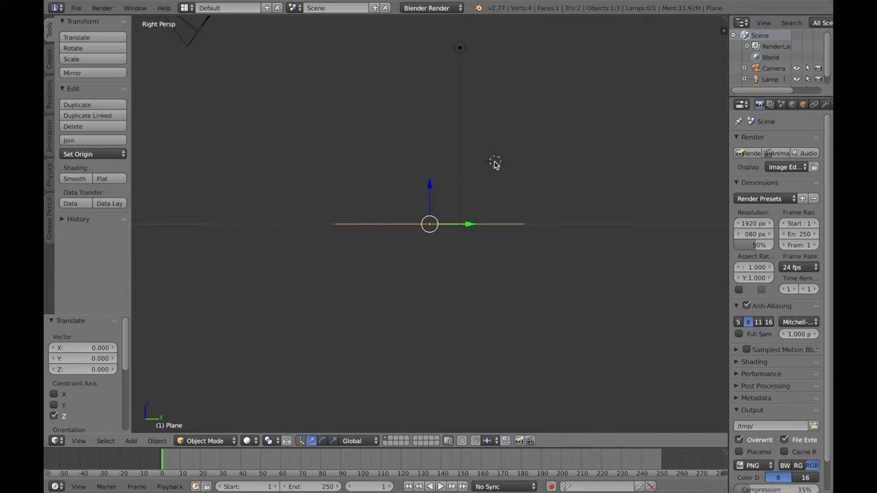
pyautogui.click(427, 202)
# Add a monkey mesh at the 3D cursor and look at the scene through the camera
pyautogui.click(130, 441)
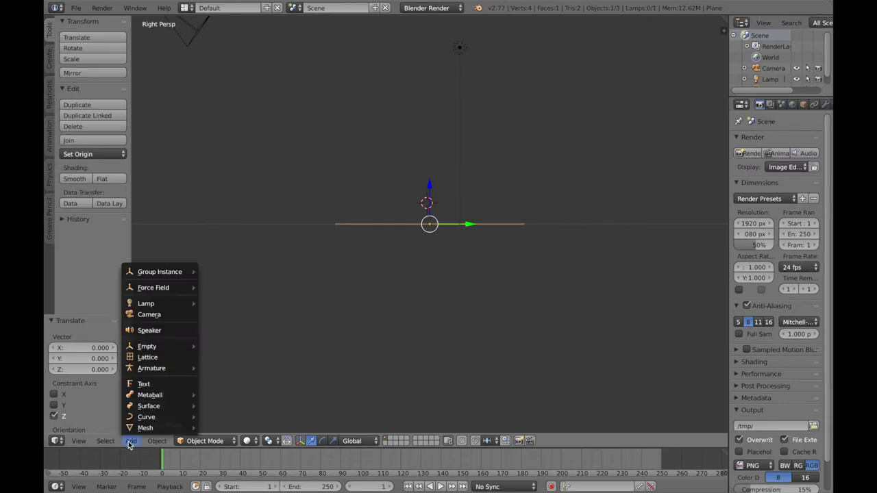
pyautogui.moveTo(145, 428)
pyautogui.click(220, 429)
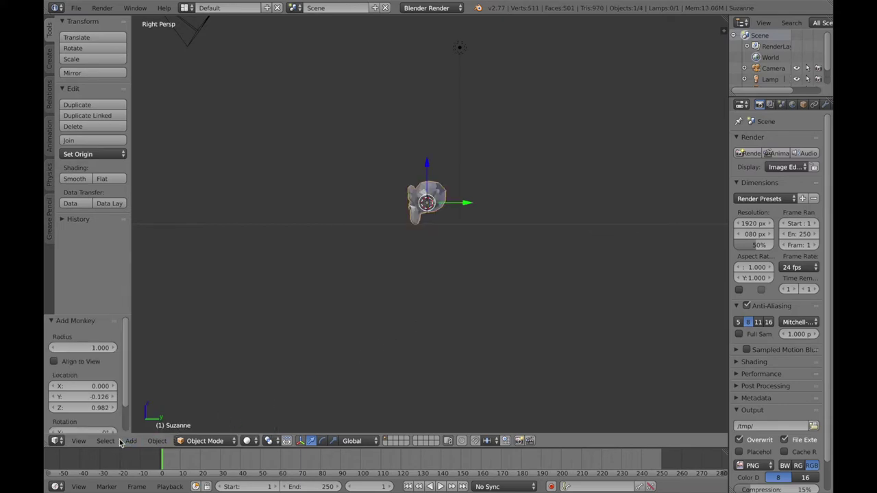
pyautogui.click(76, 442)
pyautogui.click(97, 402)
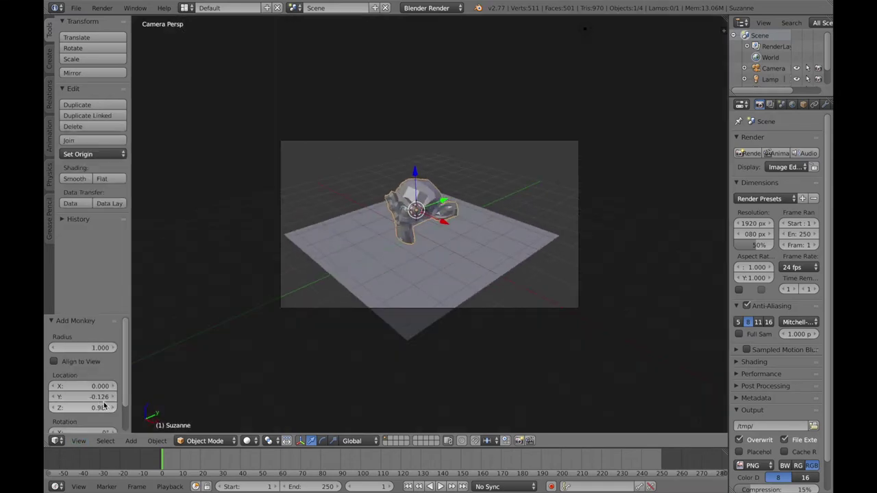
# Hide the Suzanne monkey object in the viewport and make it visible again
pyautogui.click(545, 182)
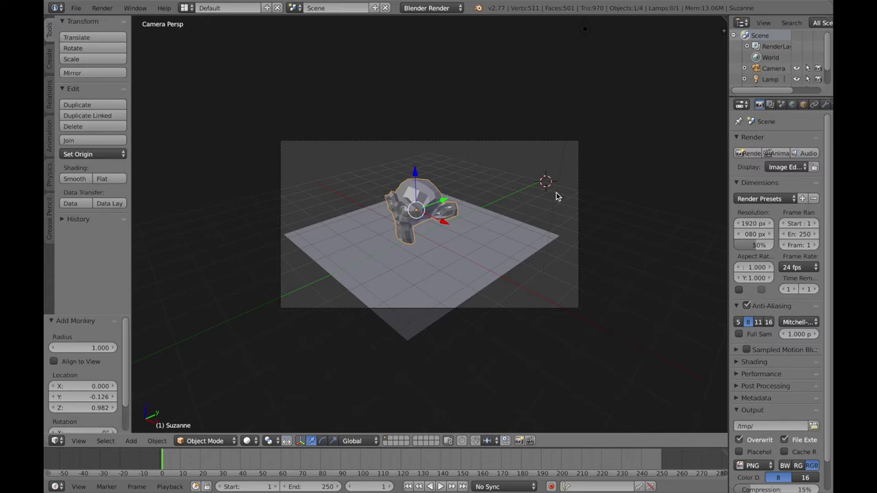
pyautogui.scroll(-1, 828, 62)
pyautogui.scroll(-3, 828, 62)
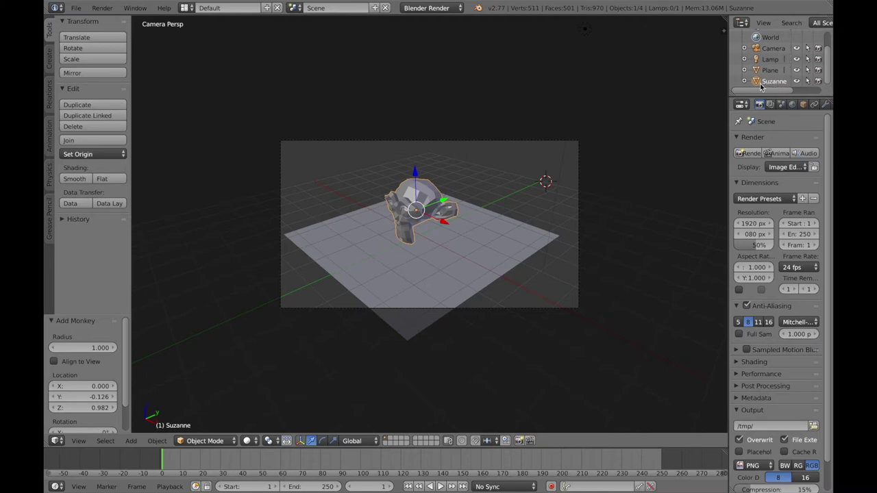
pyautogui.click(796, 82)
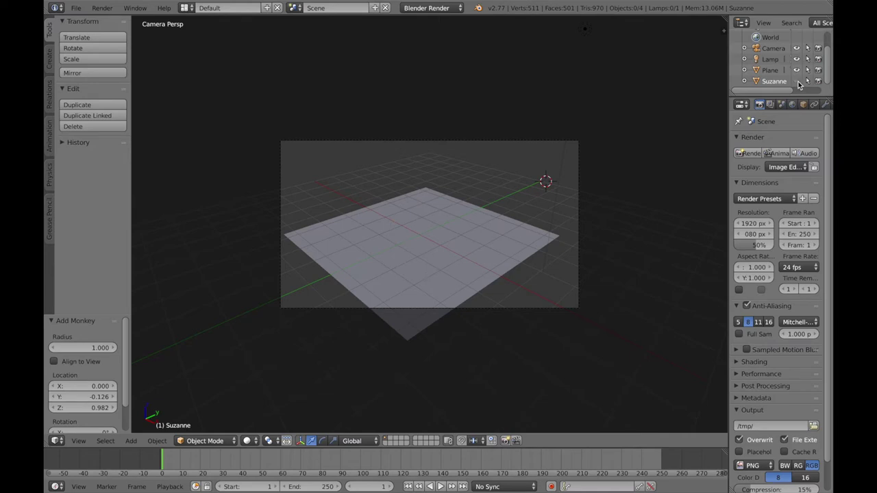
pyautogui.click(796, 81)
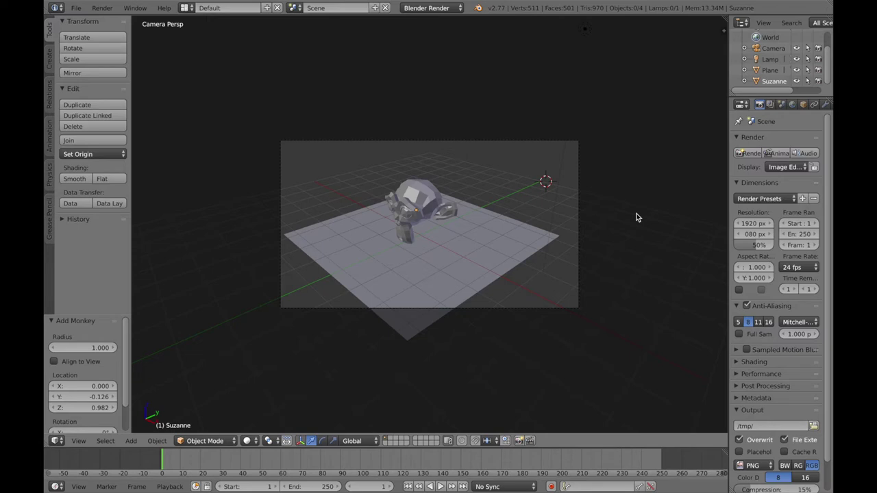
# Import the STL file "Car 35.stl" from the Desktop folder into the scene
pyautogui.click(79, 8)
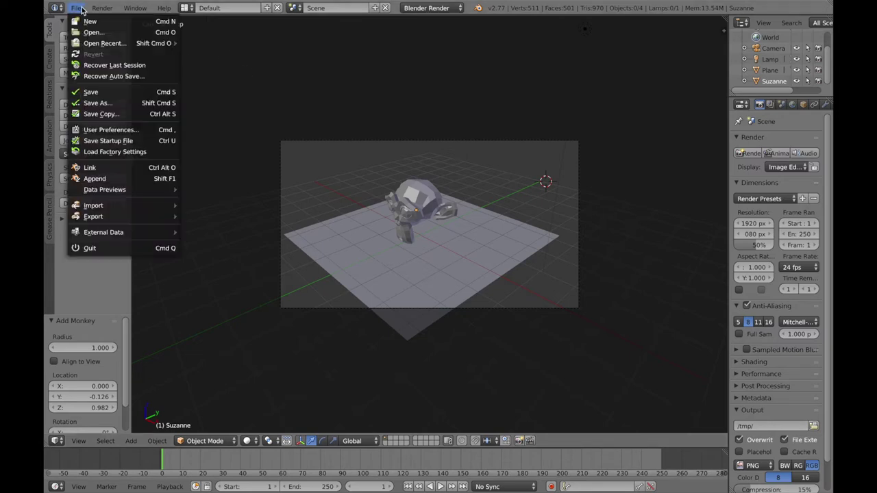
pyautogui.moveTo(143, 205)
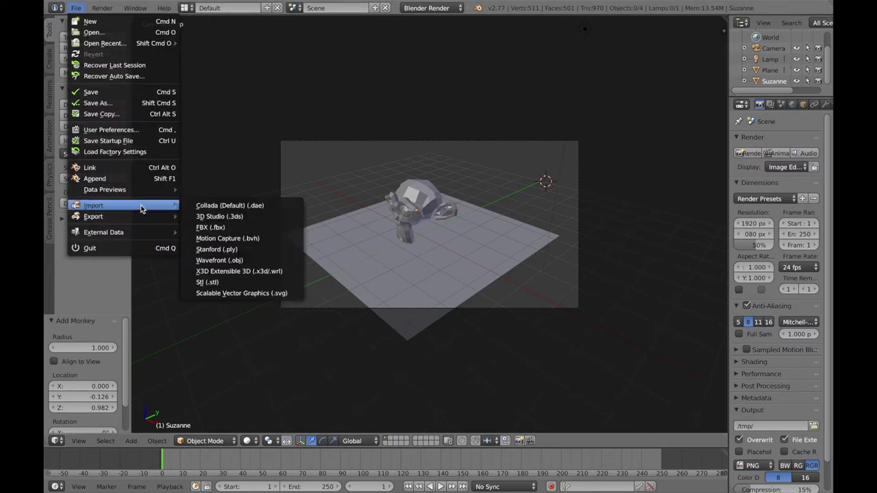
pyautogui.click(201, 283)
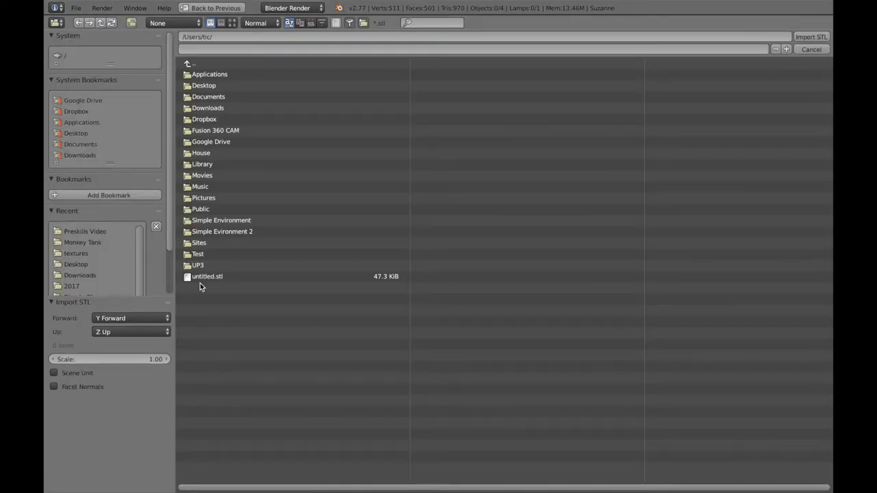
pyautogui.click(75, 135)
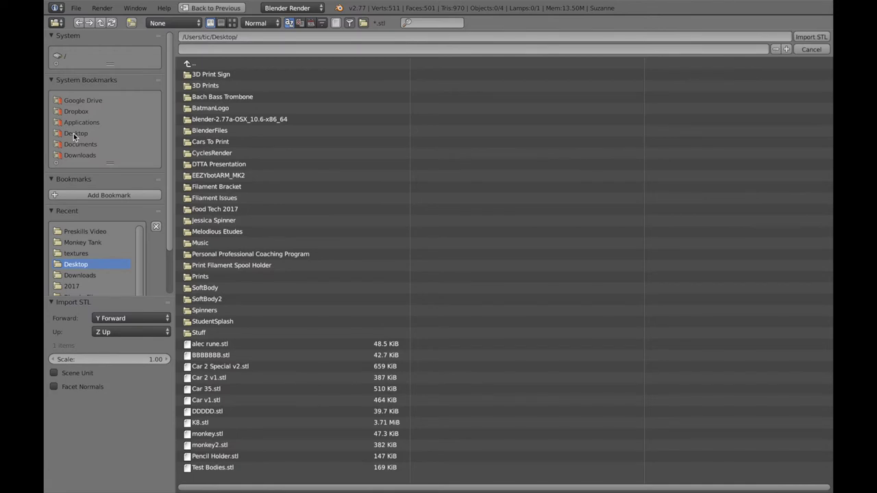
pyautogui.click(205, 389)
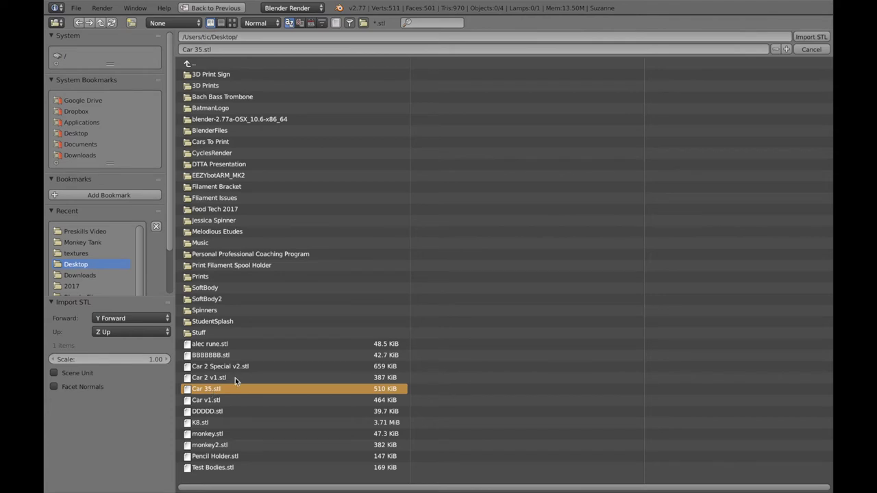
pyautogui.click(811, 38)
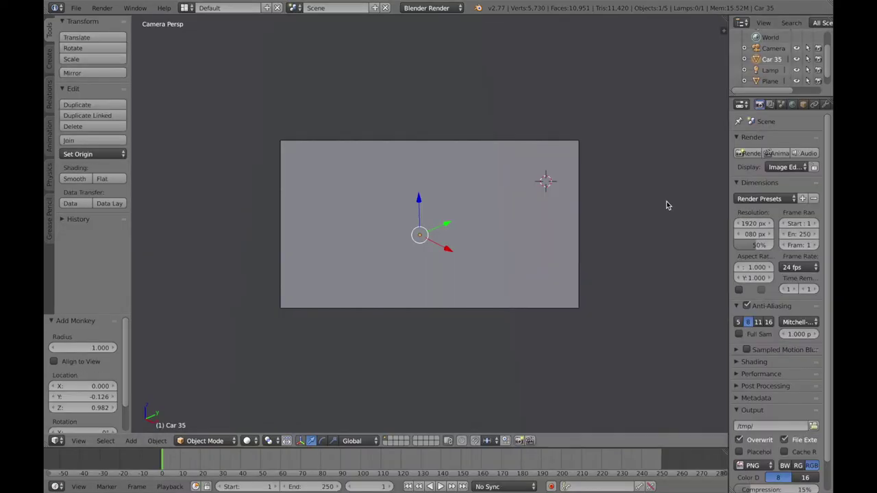
# Scale the oversized imported car down uniformly to about 0.064 of its size in a user perspective view
pyautogui.scroll(-6, 667, 201)
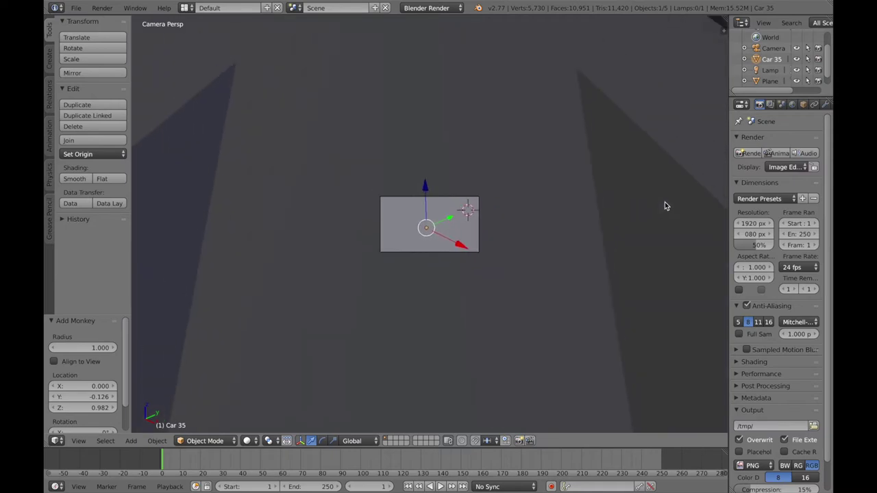
pyautogui.click(482, 196)
pyautogui.press('KP_8')
pyautogui.press('KP_8')
pyautogui.press('KP_8')
pyautogui.press('KP_8')
pyautogui.scroll(-10, 401, 240)
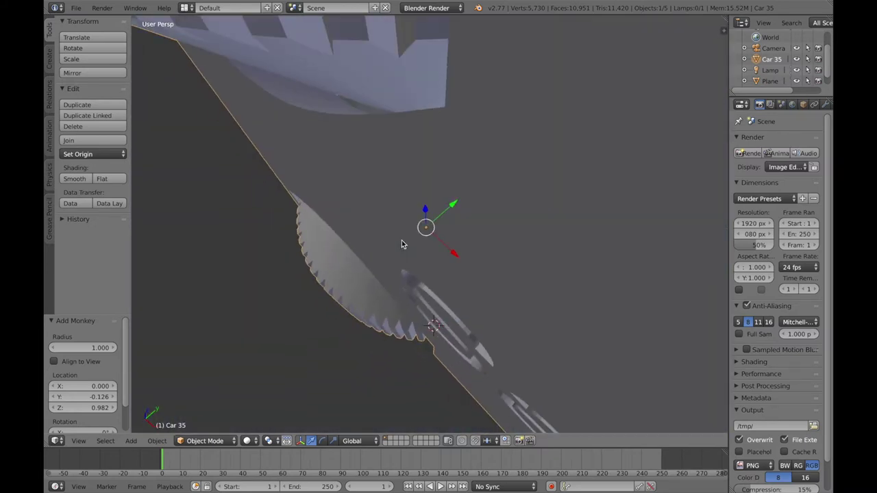
pyautogui.scroll(-3, 402, 243)
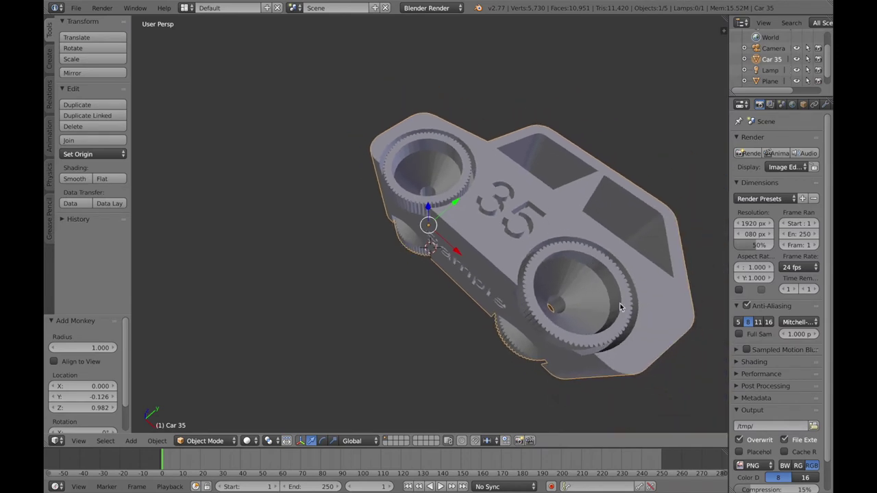
pyautogui.press('s')
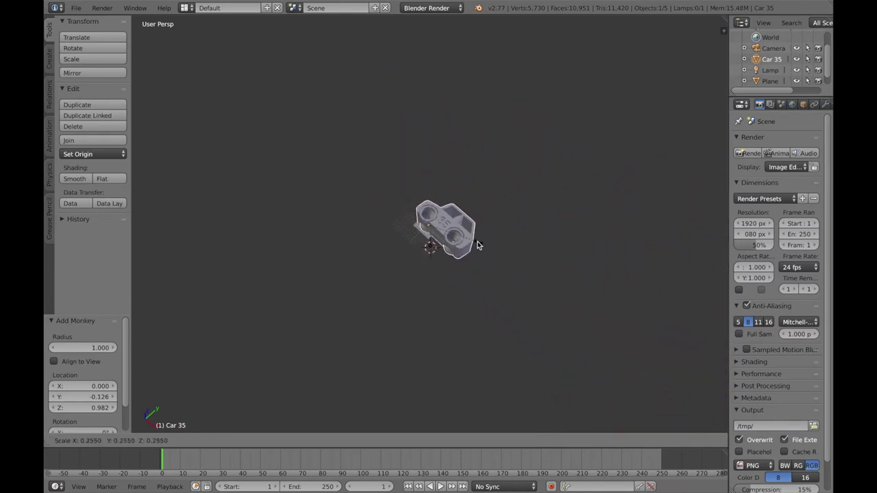
pyautogui.click(440, 233)
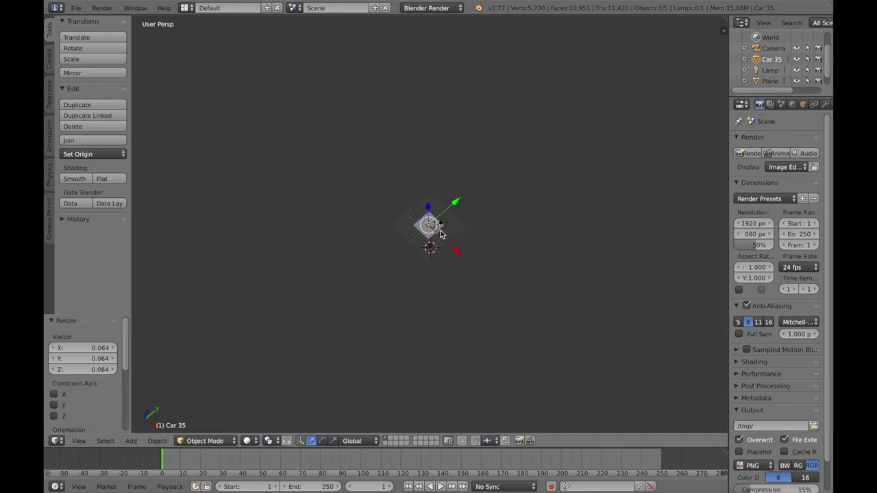
# Shrink the car further by a uniform factor of about 0.784 so it suits the plane and monkey
pyautogui.scroll(7, 441, 233)
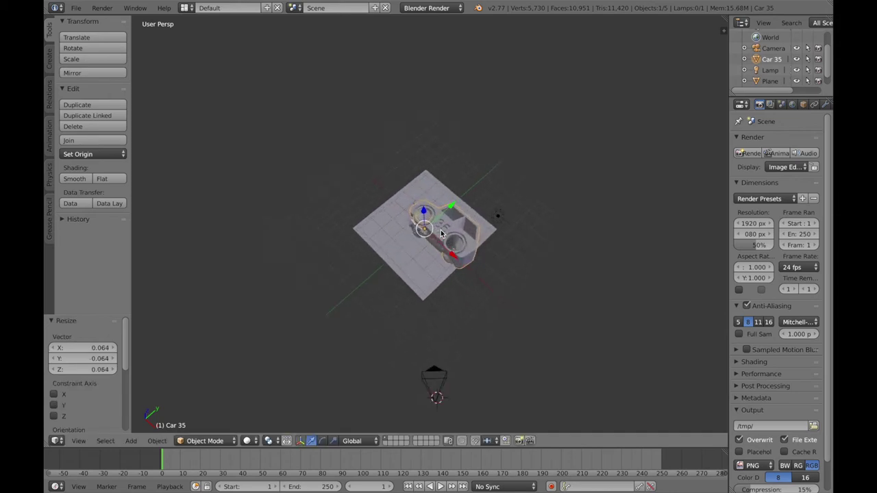
pyautogui.scroll(5, 441, 232)
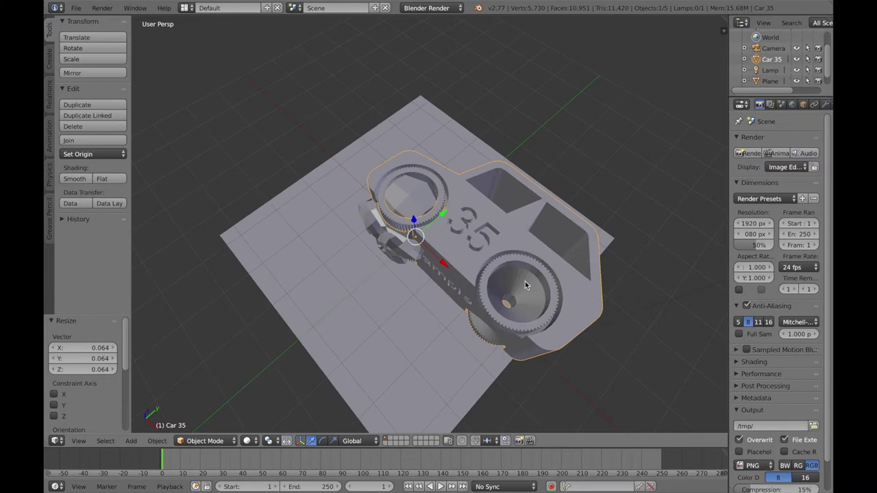
pyautogui.press('s')
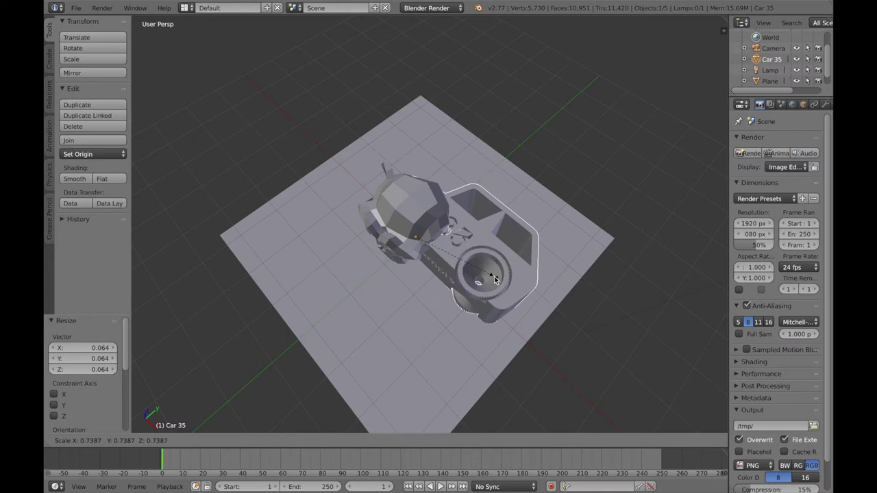
pyautogui.click(499, 278)
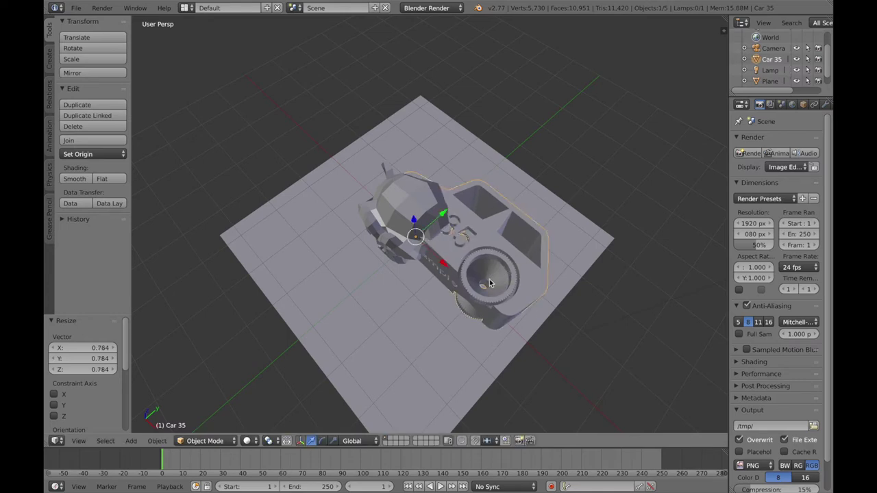
# Move the car about 1.91 units along the X axis, away from the monkey, and view the scene through the camera
pyautogui.moveTo(442, 266); pyautogui.dragTo(518, 301)
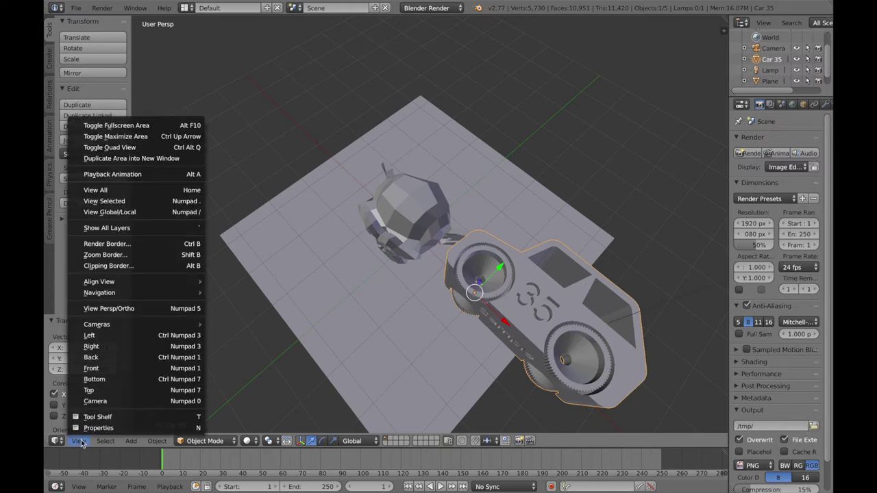
pyautogui.click(77, 401)
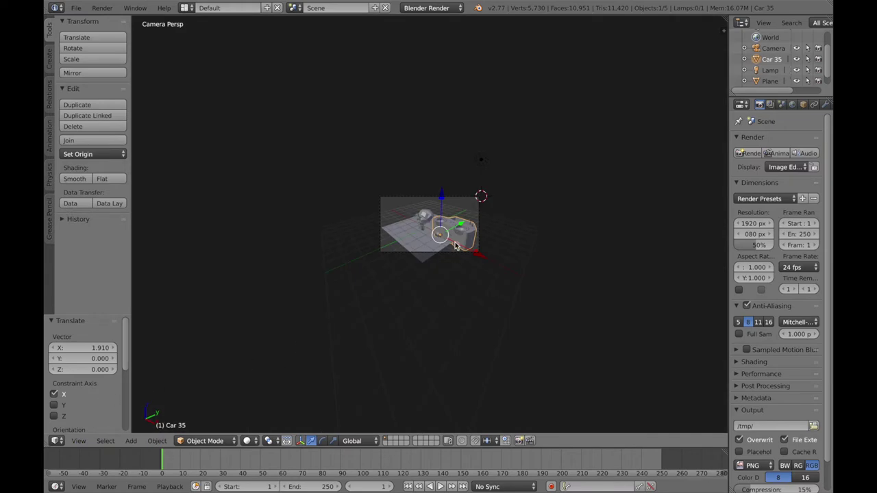
pyautogui.scroll(5, 455, 247)
pyautogui.scroll(4, 456, 247)
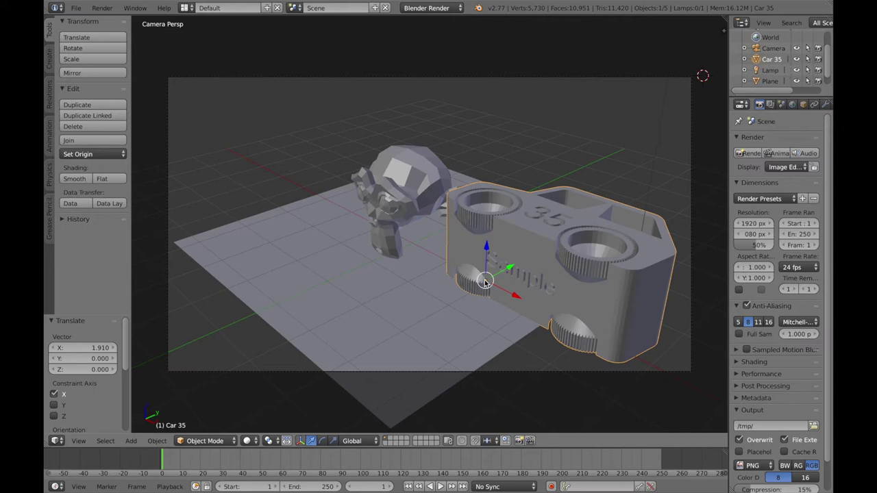
# Set the car's origin to its center of mass
pyautogui.click(157, 442)
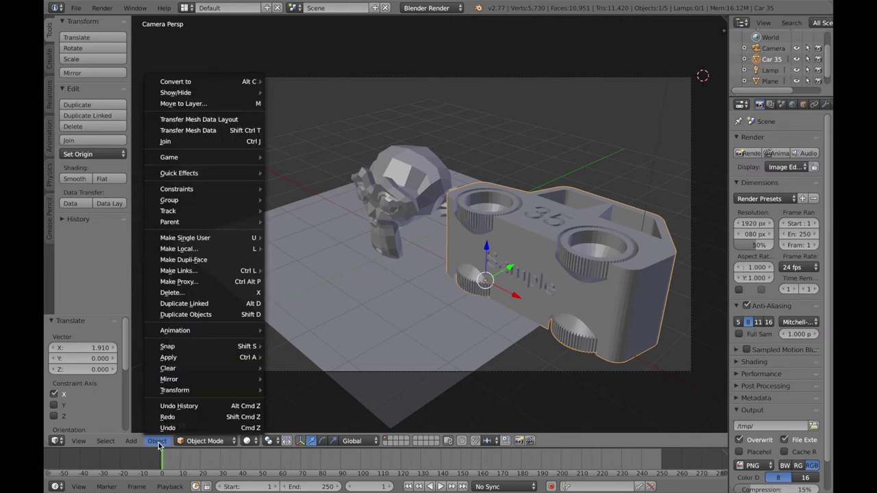
pyautogui.moveTo(177, 392)
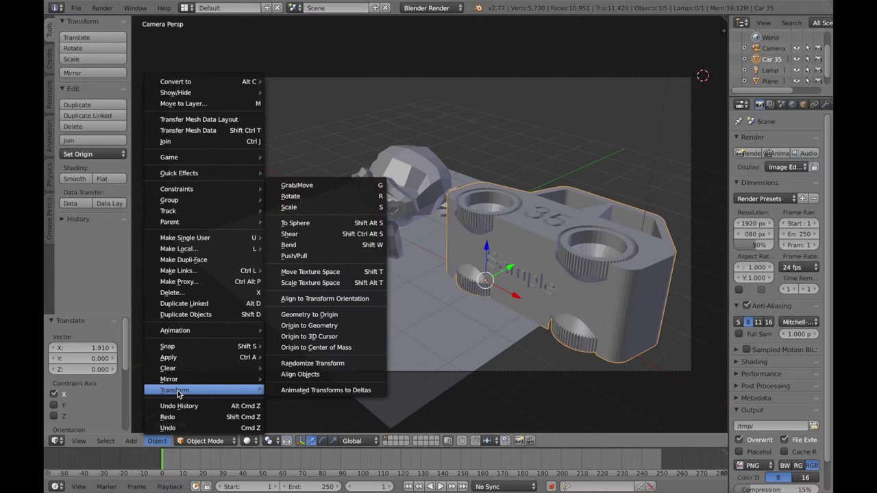
pyautogui.click(298, 349)
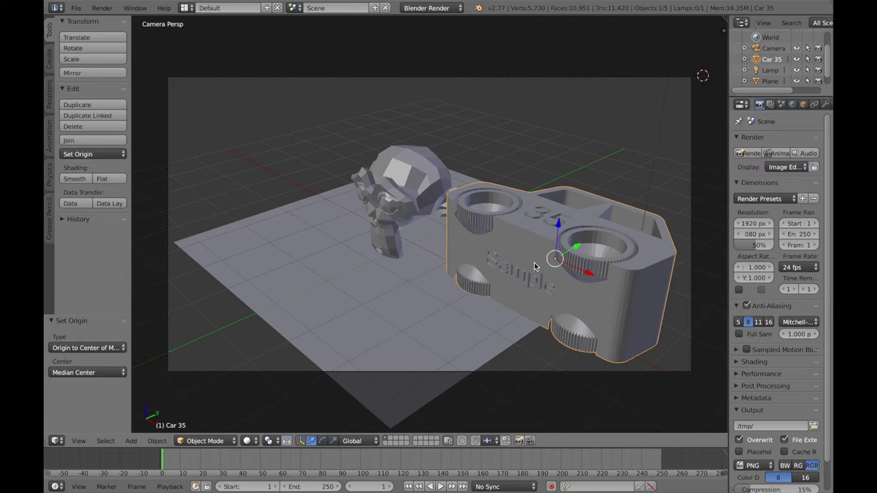
# Rotate the car 90° around the global X axis so it stands on its wheels
pyautogui.press('r')
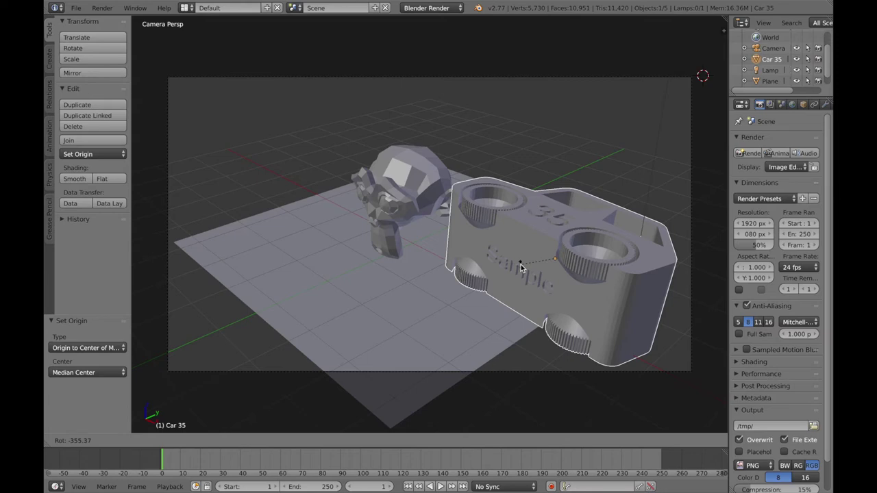
pyautogui.press('x')
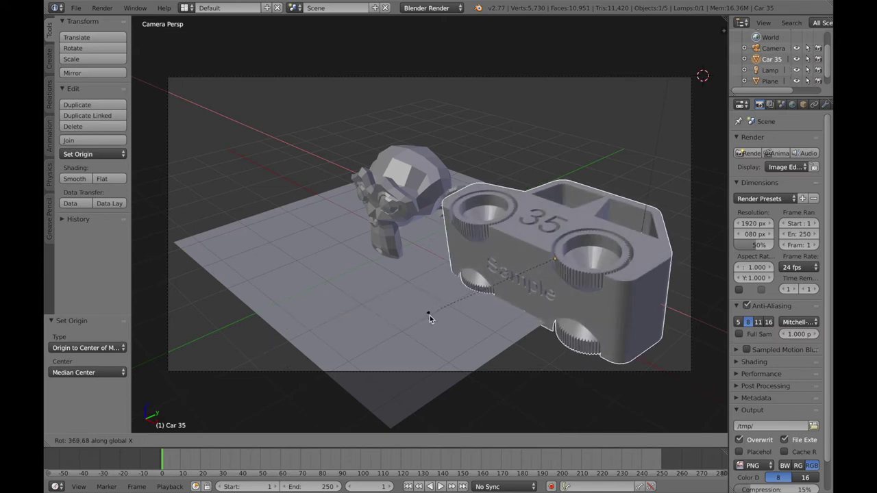
pyautogui.write('90')
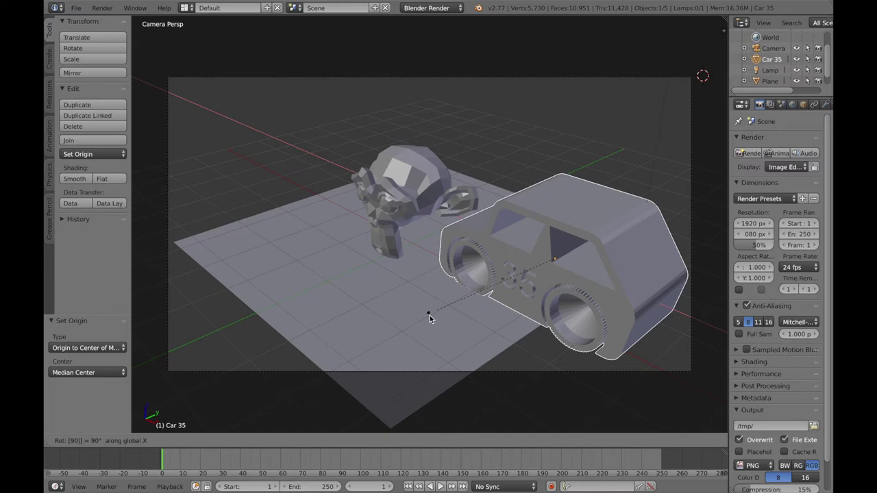
pyautogui.press('Return')
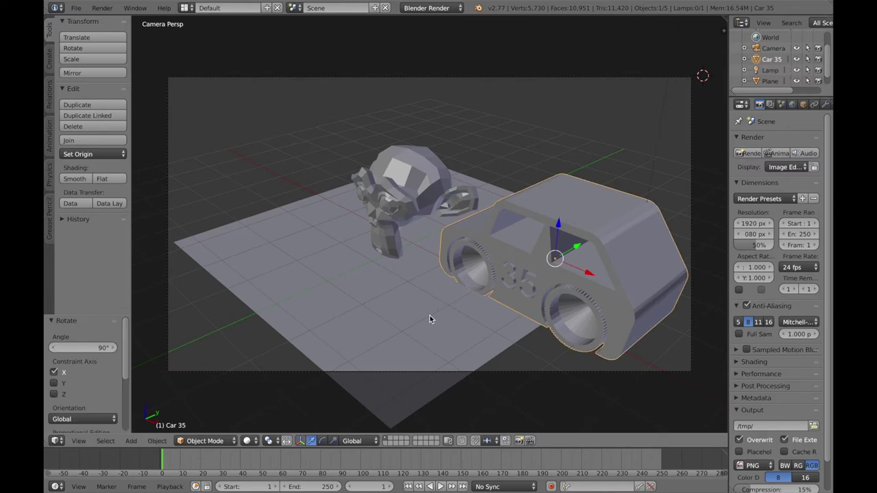
# Raise the car about 0.077 units along the Z axis and move it -1 unit along the Y axis
pyautogui.moveTo(559, 227)
pyautogui.mouseDown()
pyautogui.moveTo(560, 210)
pyautogui.moveTo(559, 221)
pyautogui.mouseUp()
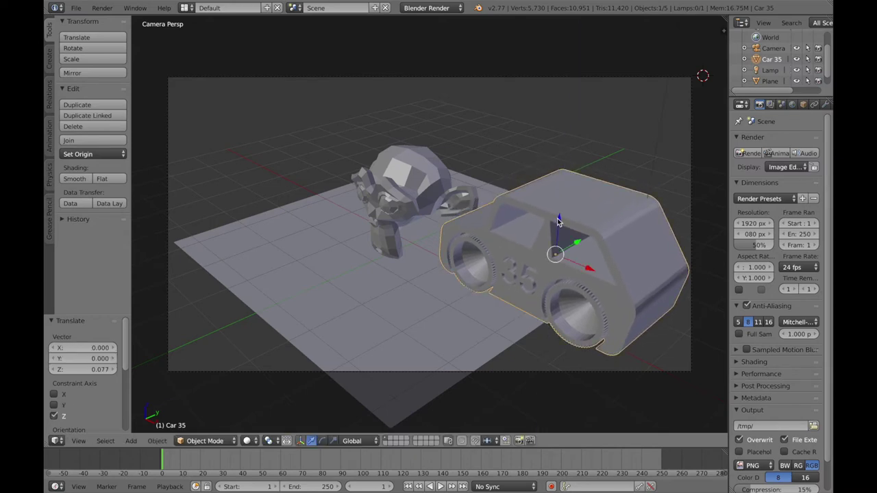
pyautogui.press('g')
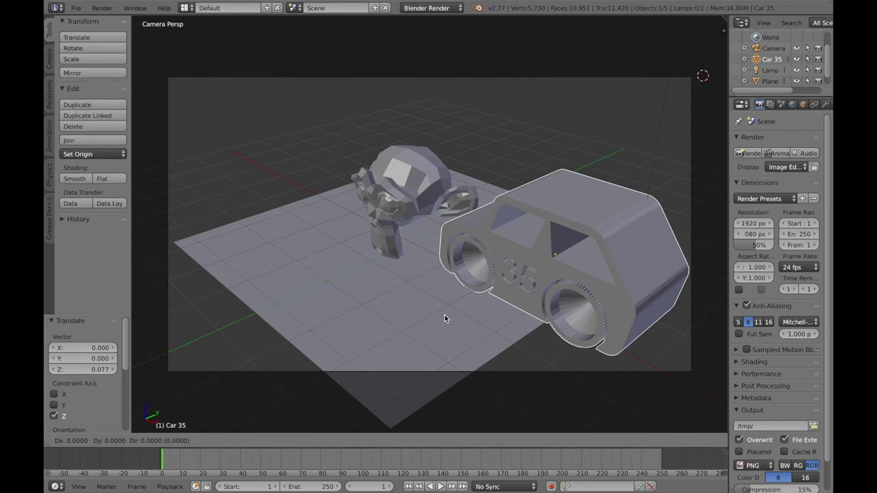
pyautogui.press('y')
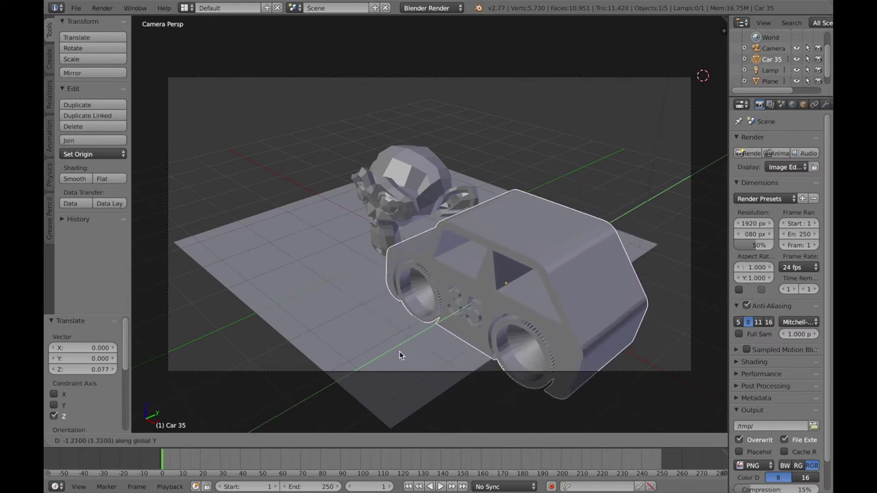
pyautogui.write('-1')
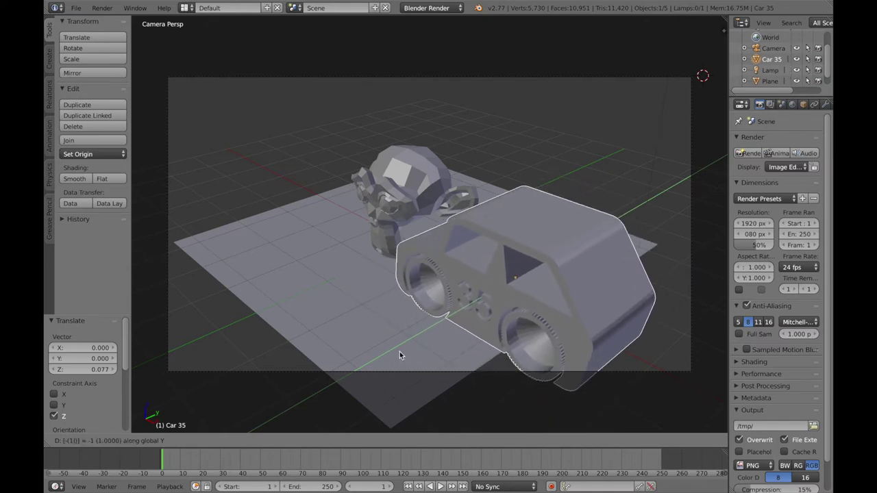
pyautogui.press('Return')
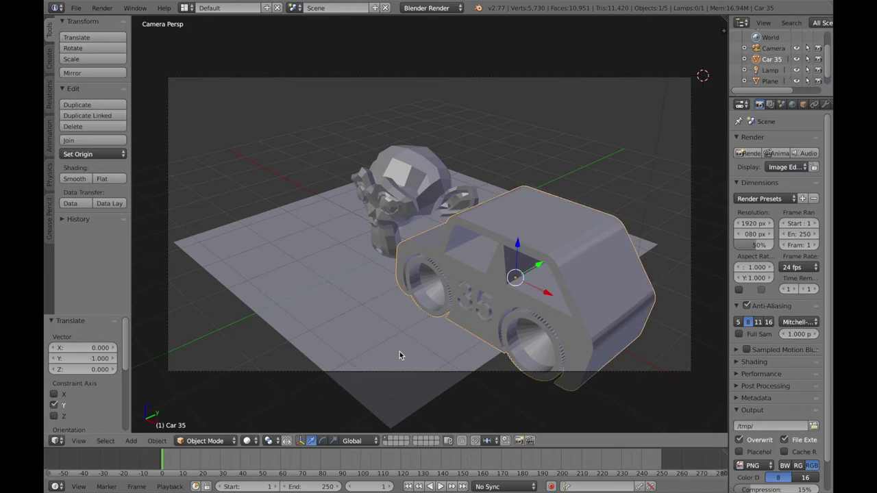
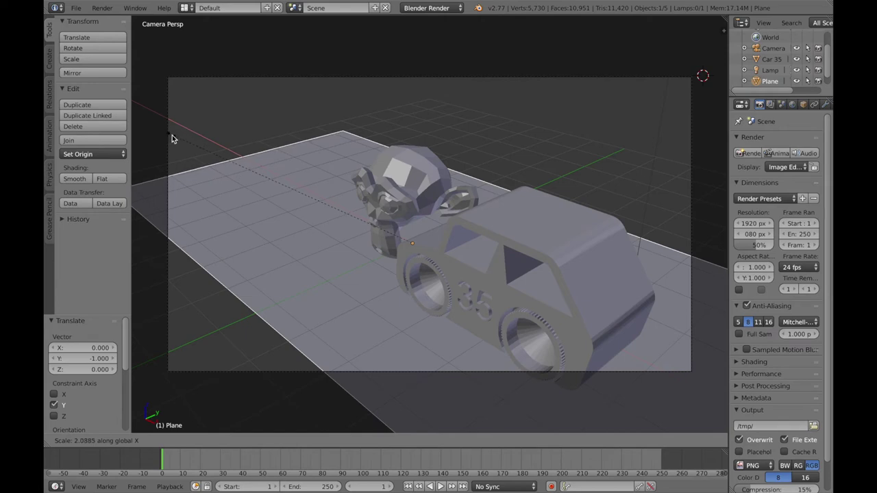
# Enlarge the plane by a factor of about 2.08 along X and about 2.24 along Y
pyautogui.press('s')
pyautogui.press('y')
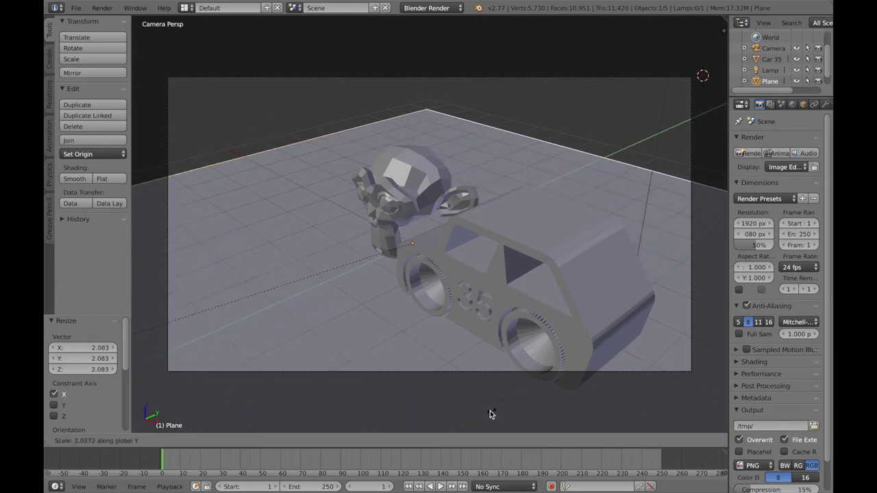
pyautogui.click(447, 433)
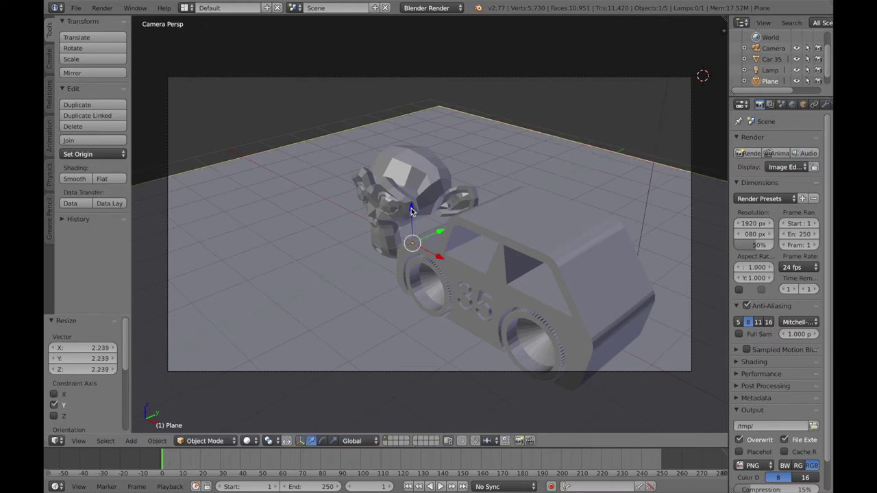
# Move the monkey about -2.7 units along the X axis, away from the car
pyautogui.rightClick(413, 187)
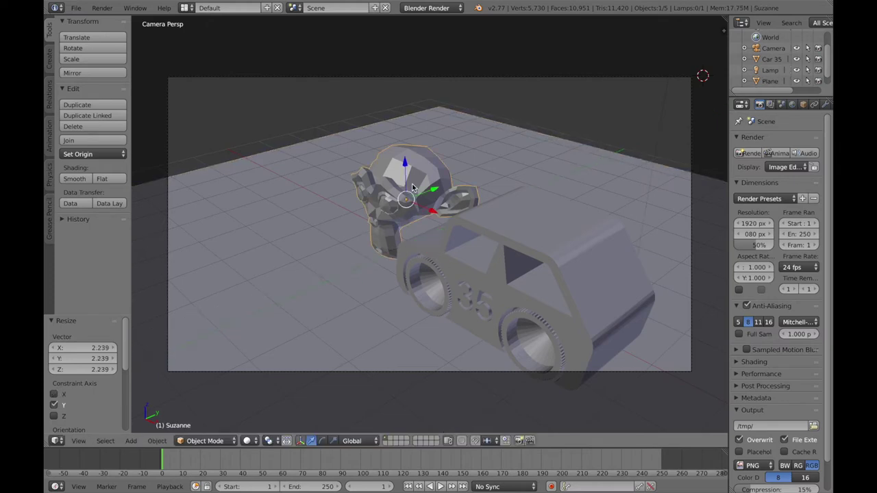
pyautogui.press('g')
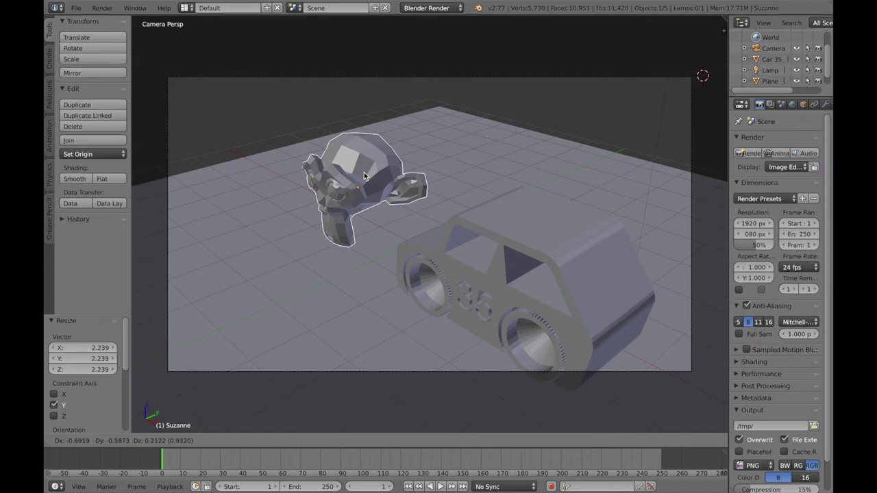
pyautogui.press('y')
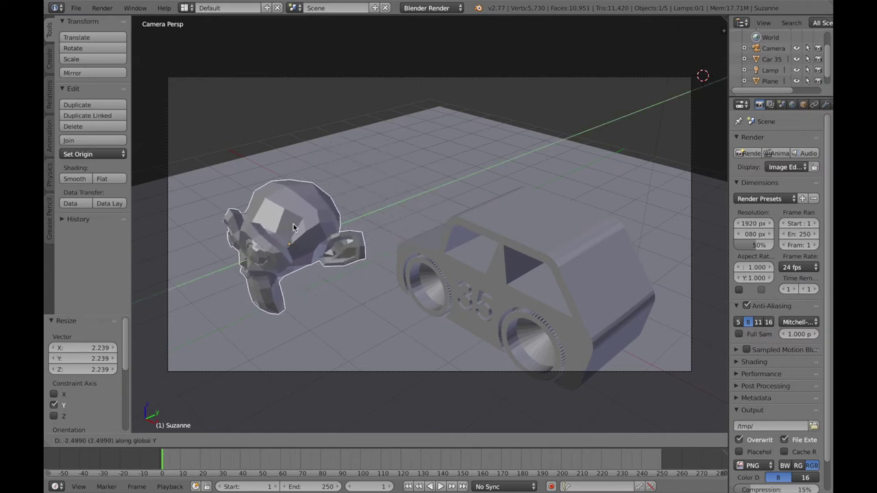
pyautogui.press('z')
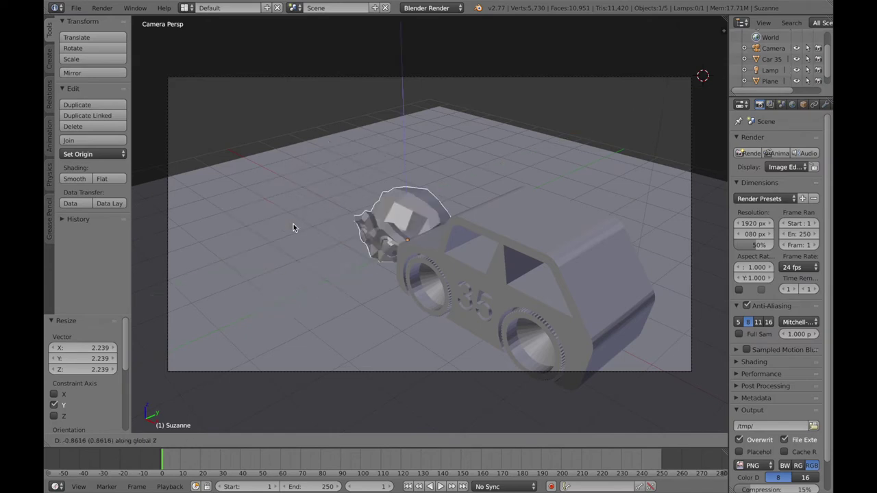
pyautogui.press('x')
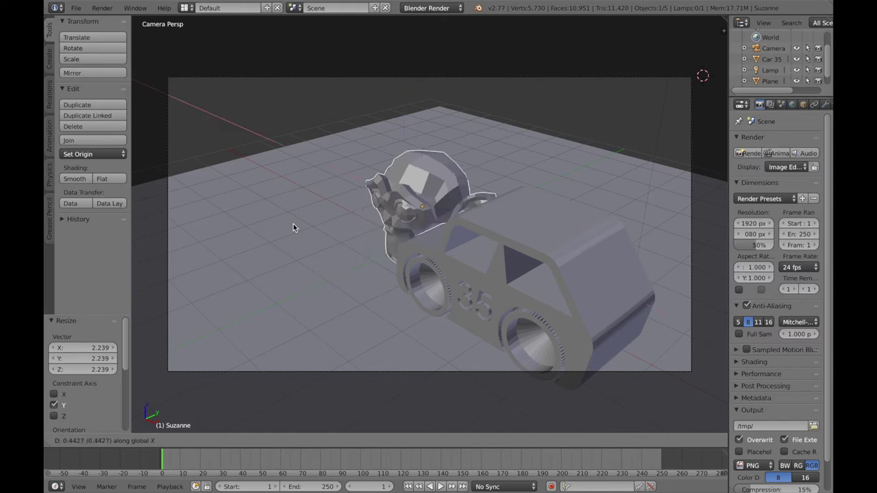
pyautogui.click(302, 220)
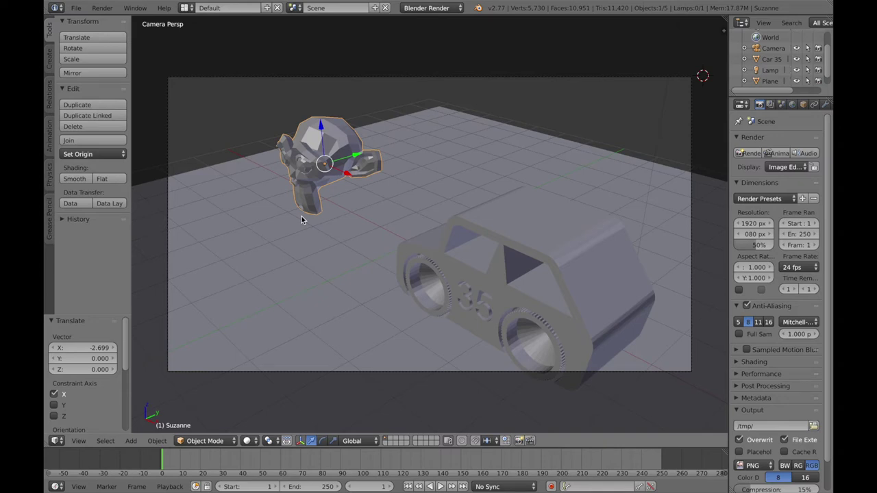
# Reposition the monkey about -1.47 units along the Y axis and about 2.11 units along the X axis
pyautogui.press('g')
pyautogui.press('y')
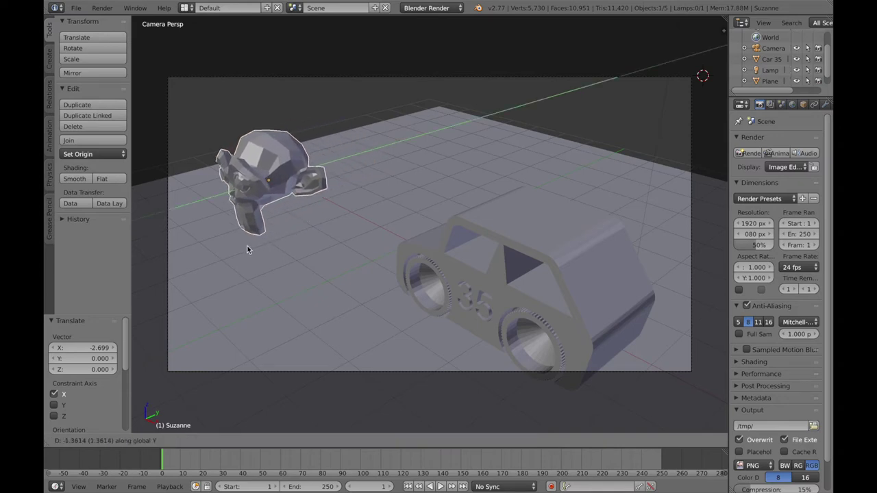
pyautogui.click(244, 247)
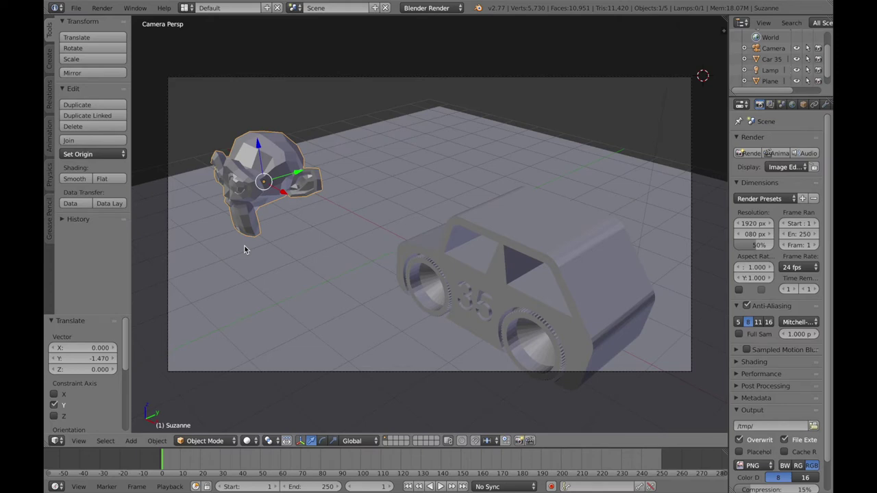
pyautogui.press('g')
pyautogui.press('x')
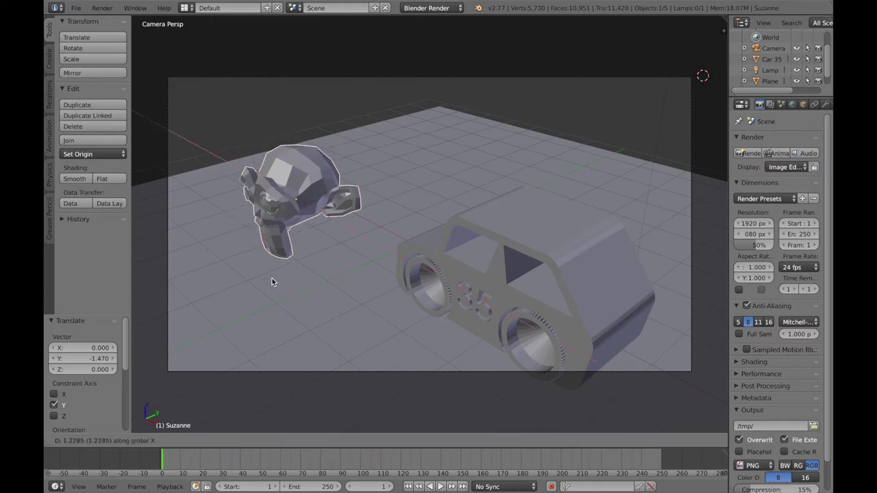
pyautogui.click(305, 293)
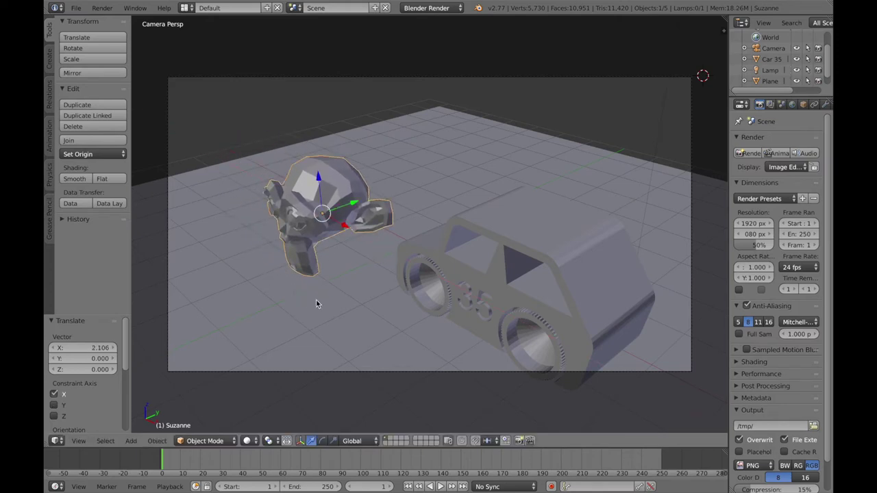
# Move the car about -0.83 units along the X axis and rotate it about 71.4° around the Z axis
pyautogui.rightClick(528, 222)
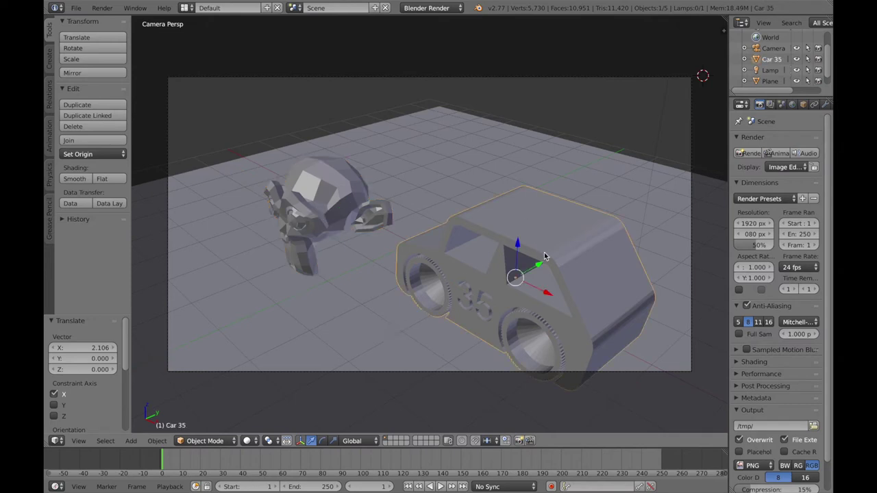
pyautogui.press('g')
pyautogui.press('x')
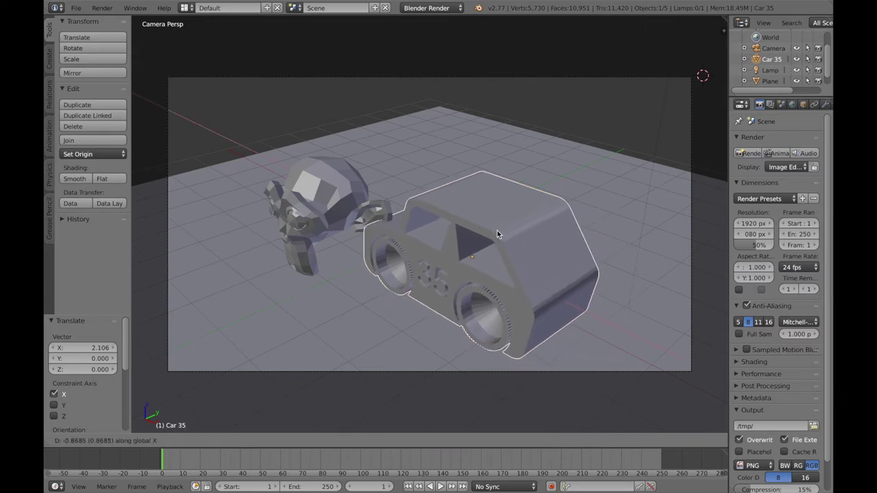
pyautogui.click(504, 230)
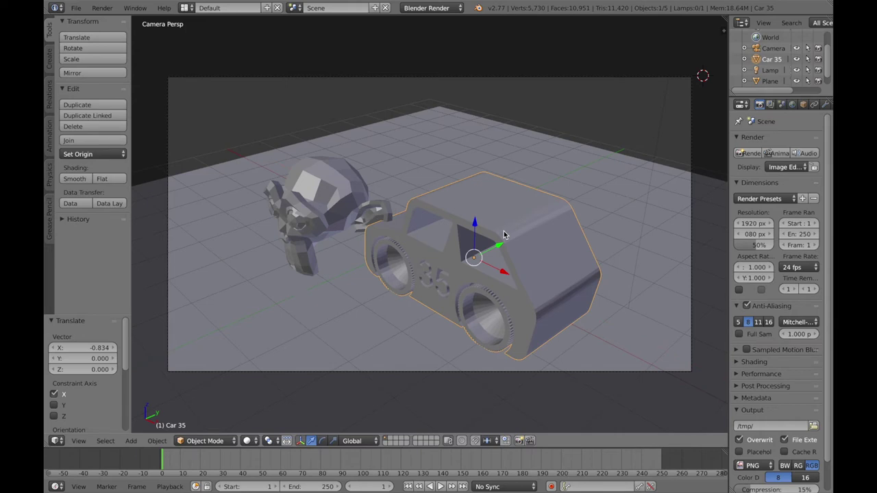
pyautogui.press('r')
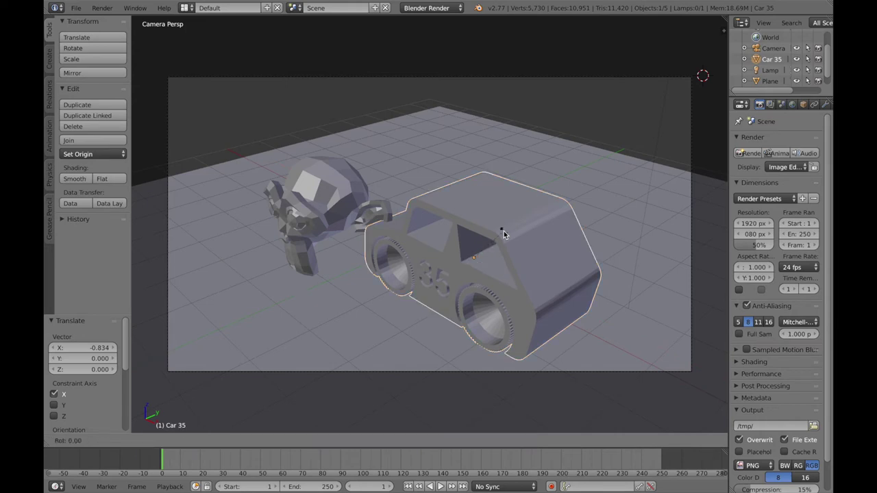
pyautogui.press('z')
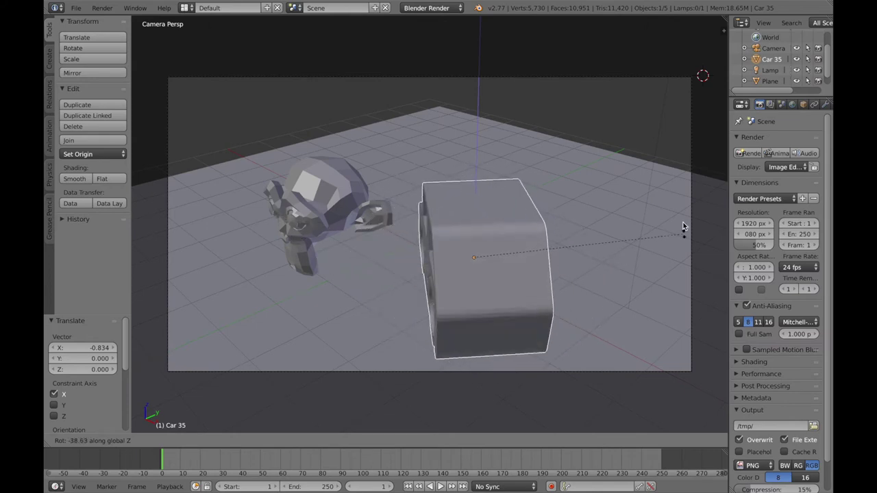
pyautogui.click(446, 206)
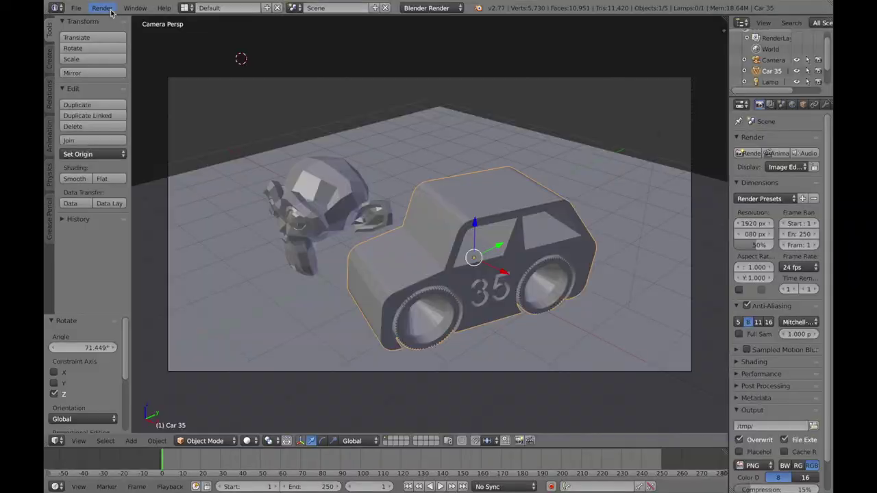
# Render the scene as a still image and enlarge the result for inspection
pyautogui.click(108, 9)
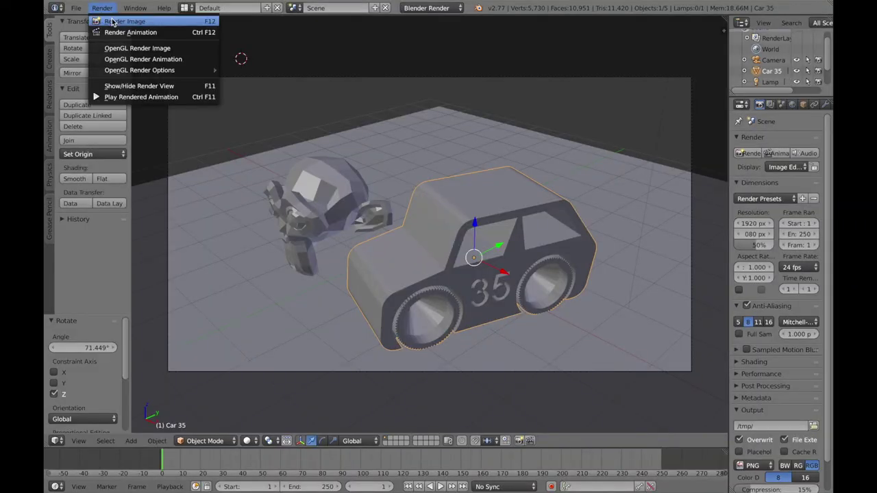
pyautogui.click(125, 22)
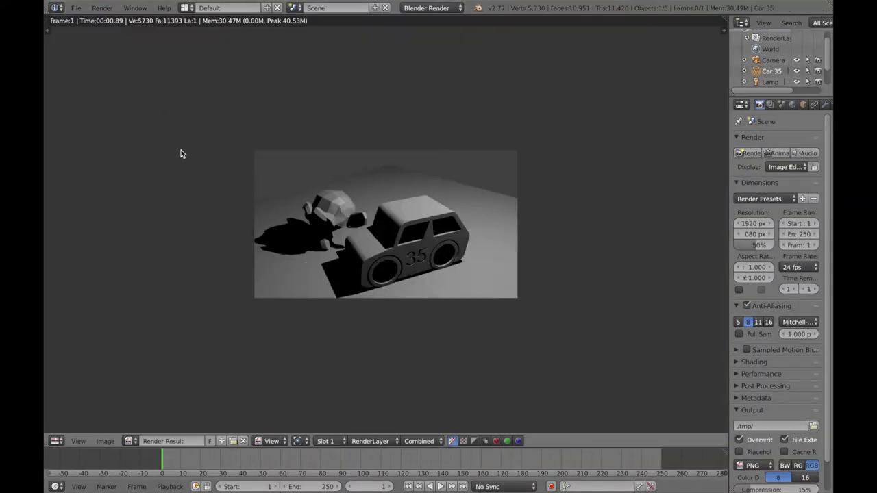
pyautogui.scroll(3, 212, 195)
pyautogui.scroll(1, 212, 192)
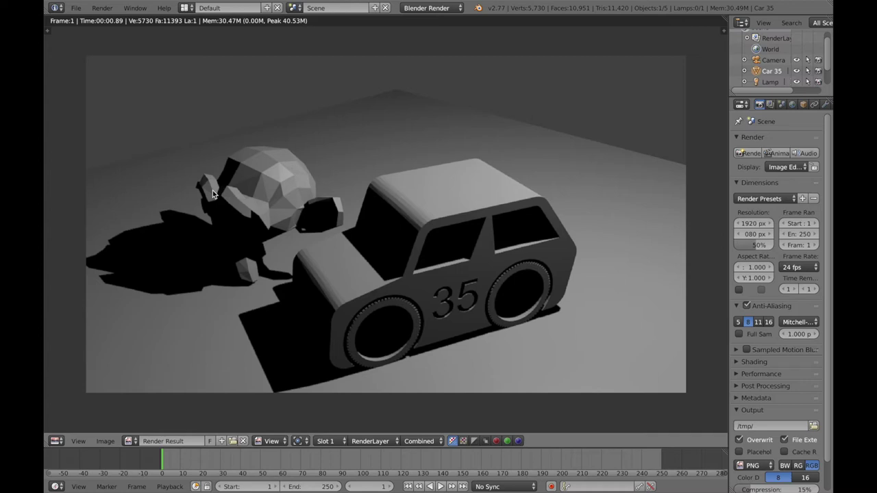
# Enable environment lighting for the world with an energy of 0.1 and render the scene as a still image
pyautogui.moveTo(729, 105); pyautogui.dragTo(662, 106)
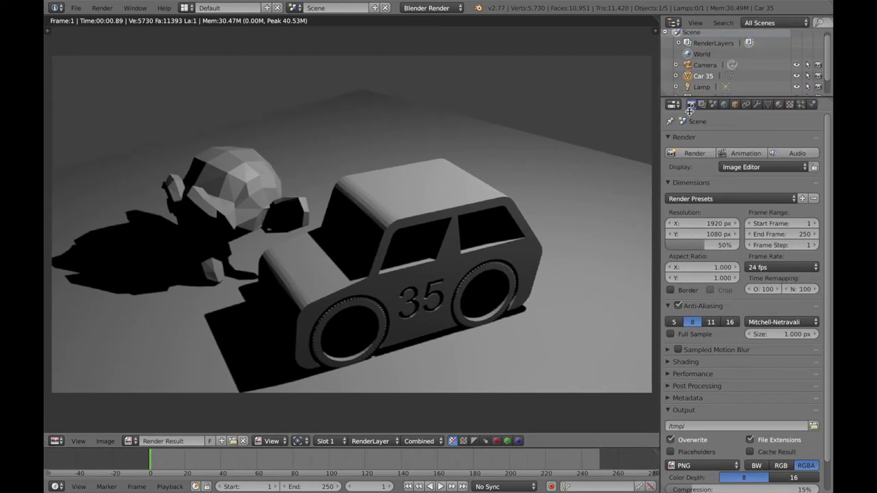
pyautogui.click(725, 104)
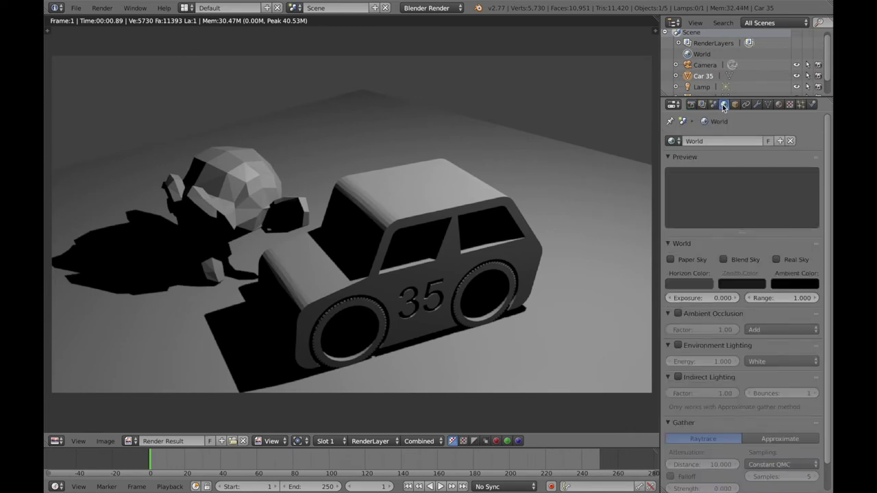
pyautogui.click(678, 346)
pyautogui.moveTo(717, 365); pyautogui.dragTo(695, 364)
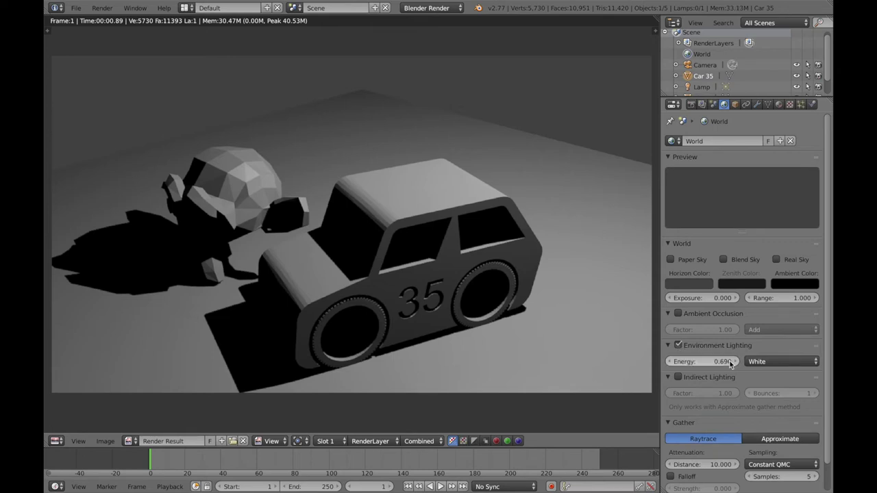
pyautogui.click(727, 361)
pyautogui.write('0.1')
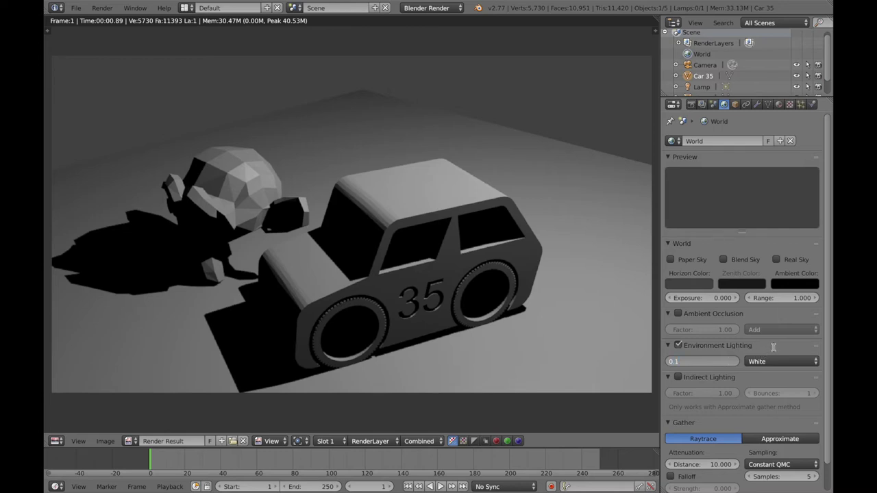
pyautogui.press('Return')
pyautogui.click(102, 7)
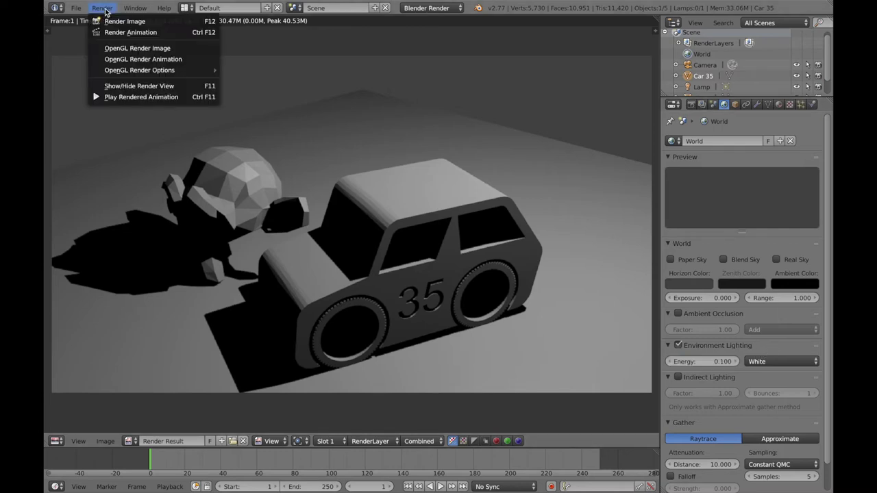
pyautogui.click(107, 20)
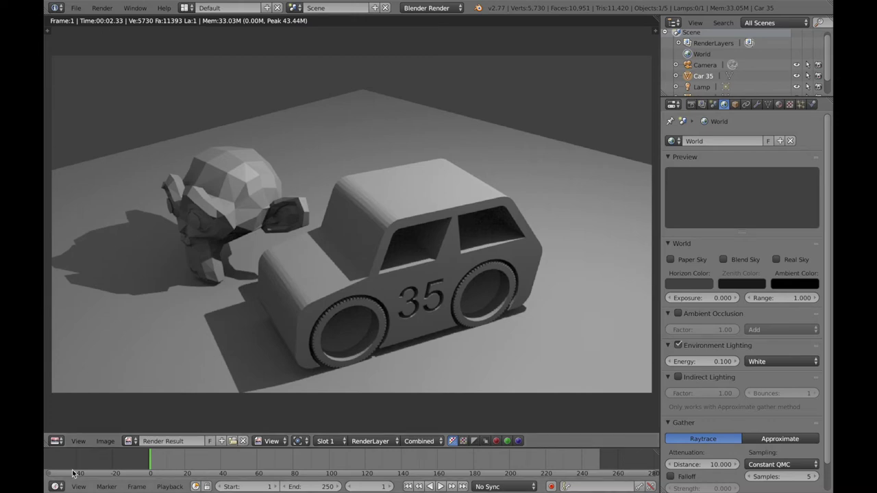
# Return from the render result to the 3D view and set the viewport shading to Material
pyautogui.click(57, 441)
pyautogui.click(69, 428)
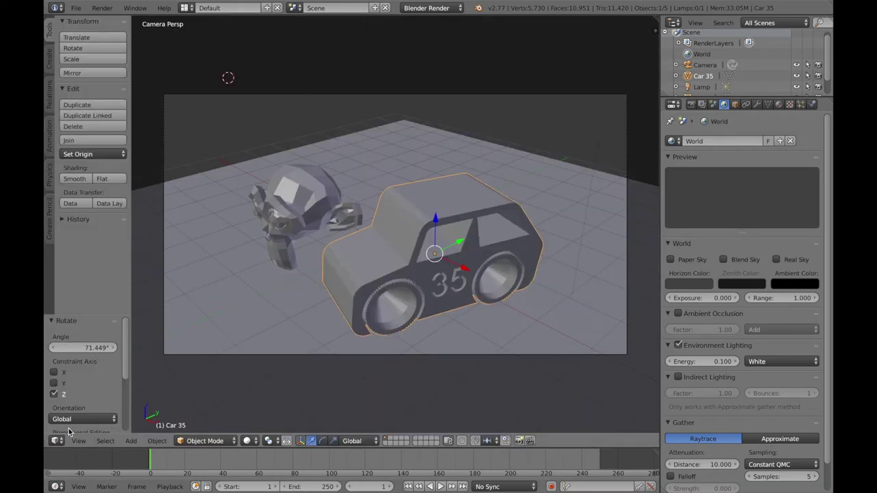
pyautogui.click(251, 440)
pyautogui.click(273, 381)
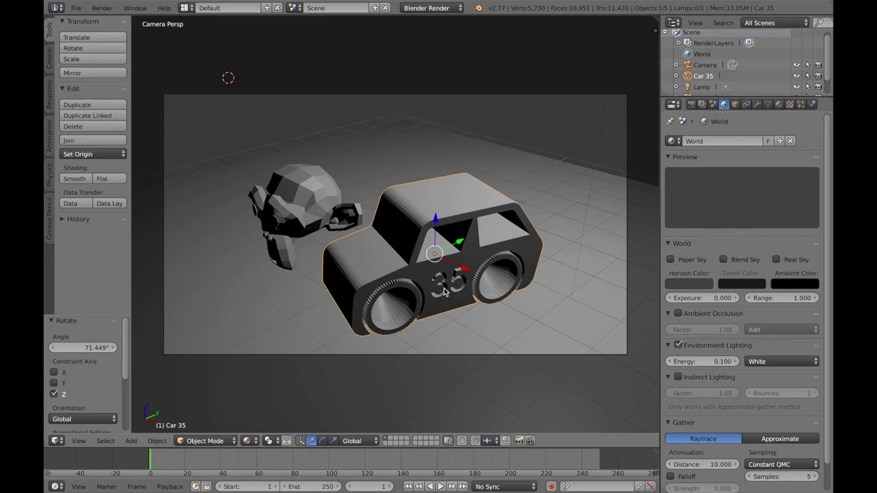
# Add a new material named Car Body to the car and set its diffuse color to red
pyautogui.click(780, 107)
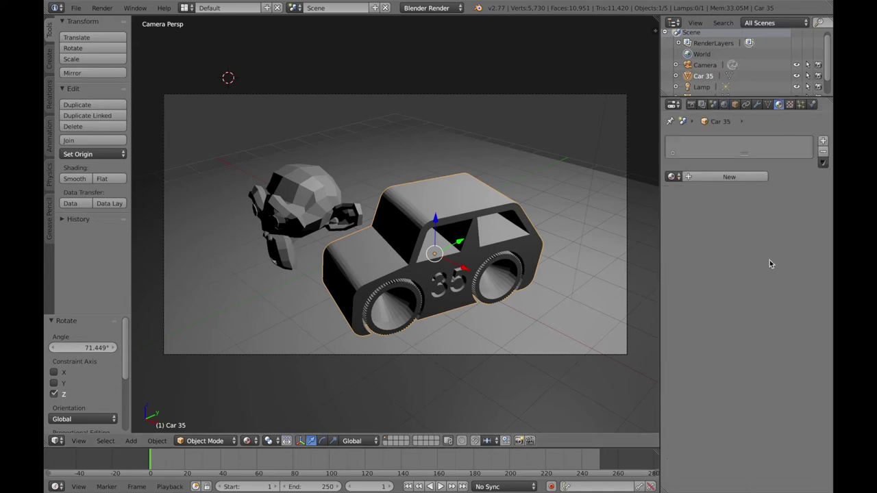
pyautogui.click(690, 178)
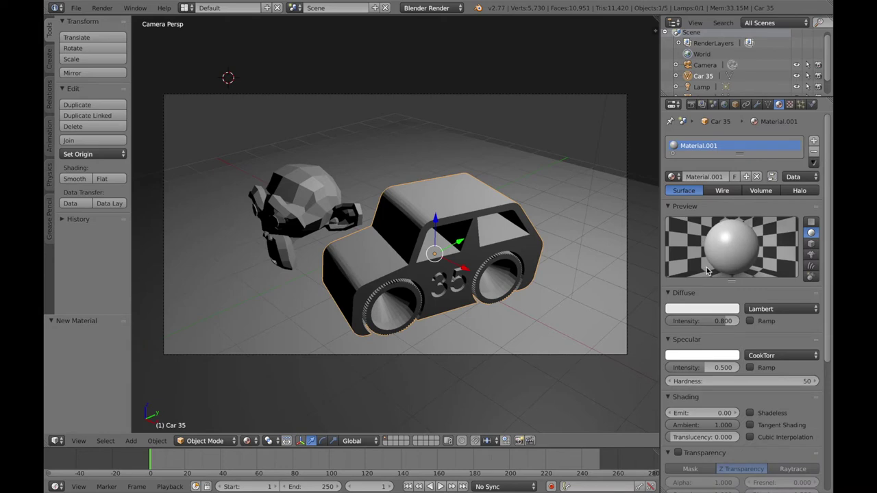
pyautogui.click(706, 177)
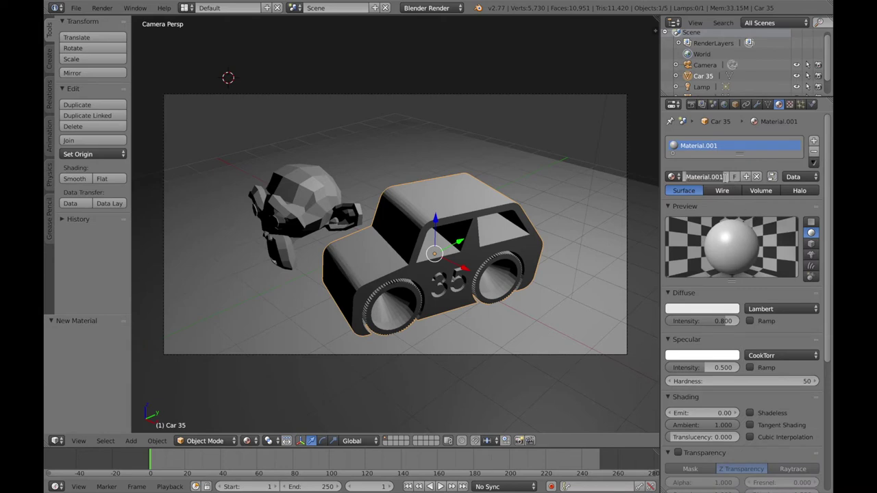
pyautogui.write('Car Body')
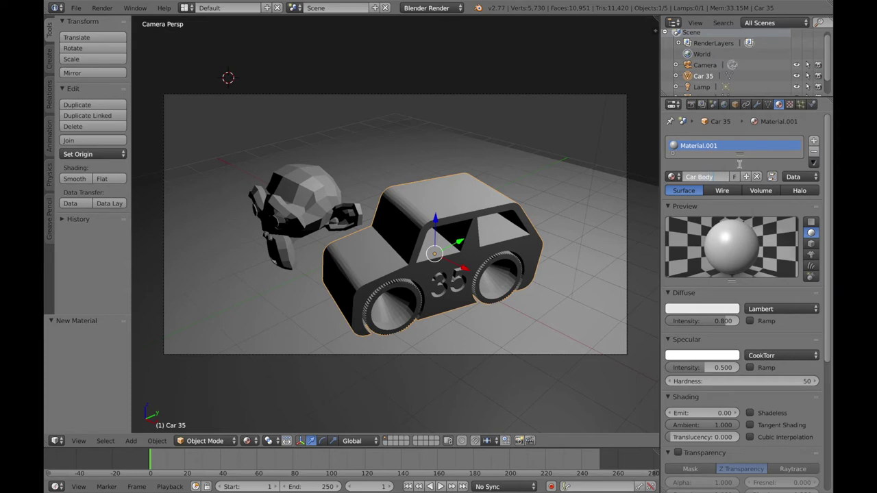
pyautogui.press('Return')
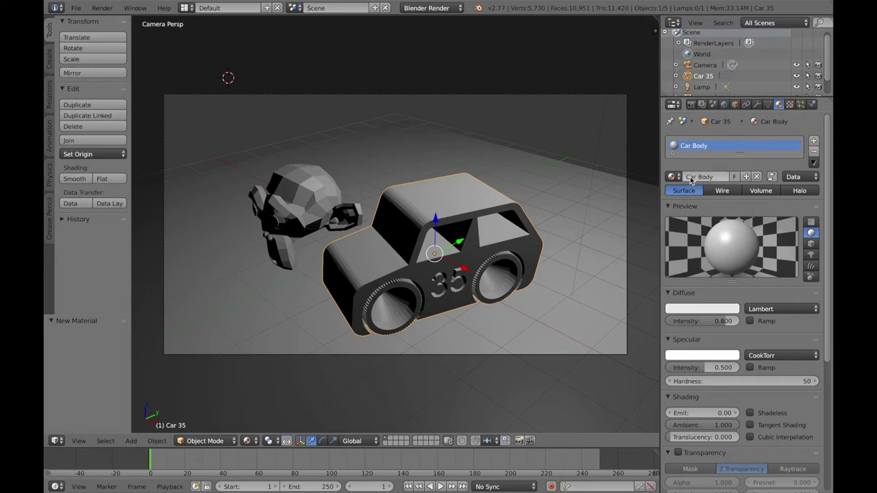
pyautogui.click(692, 311)
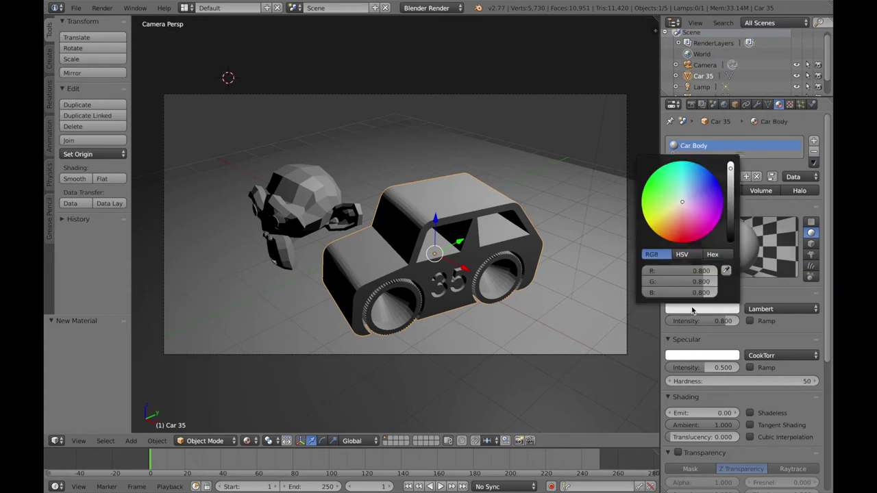
pyautogui.click(683, 239)
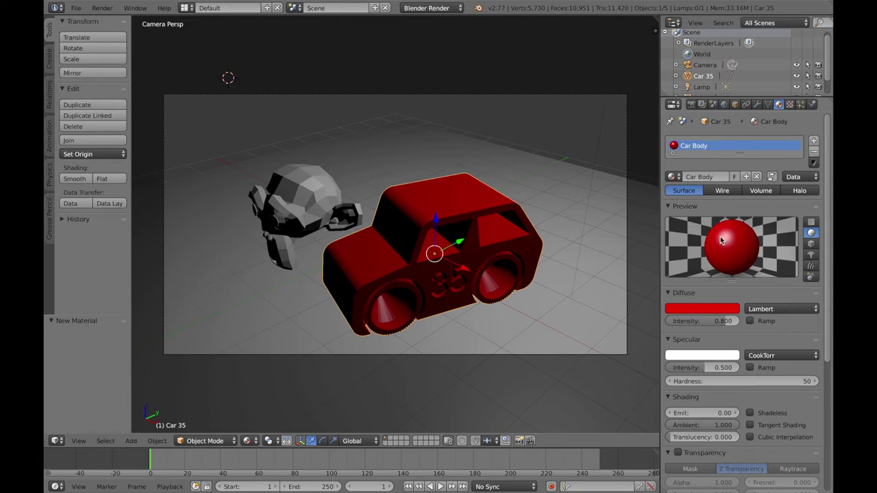
# Tint the Car Body material's specular color yellow and soften it to a much paler shade close to white
pyautogui.click(706, 355)
pyautogui.moveTo(681, 253); pyautogui.dragTo(668, 270)
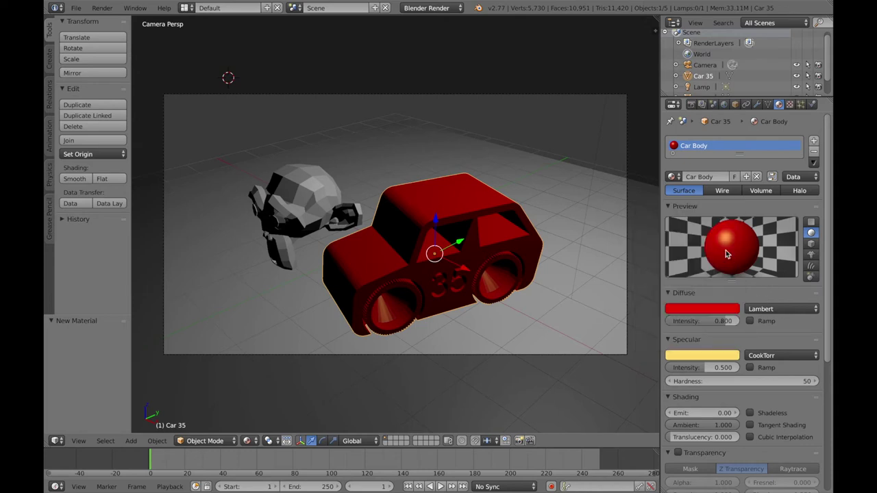
pyautogui.click(712, 358)
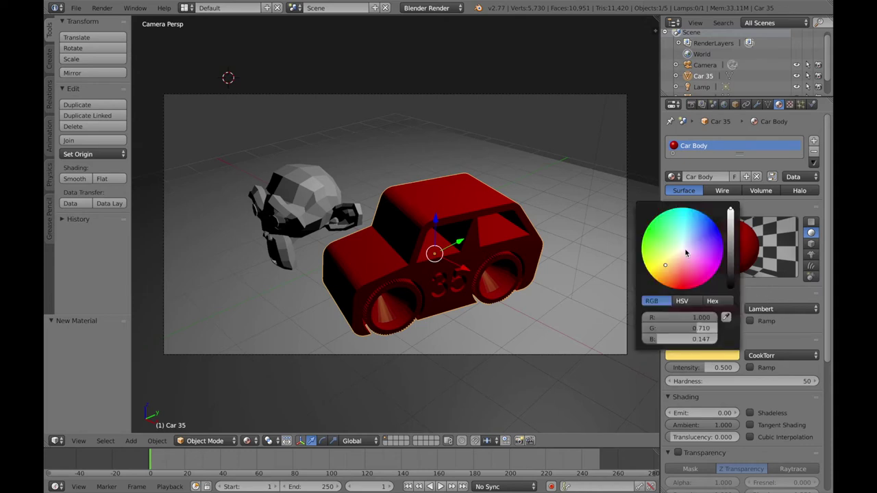
pyautogui.click(679, 253)
pyautogui.moveTo(679, 253); pyautogui.dragTo(675, 253)
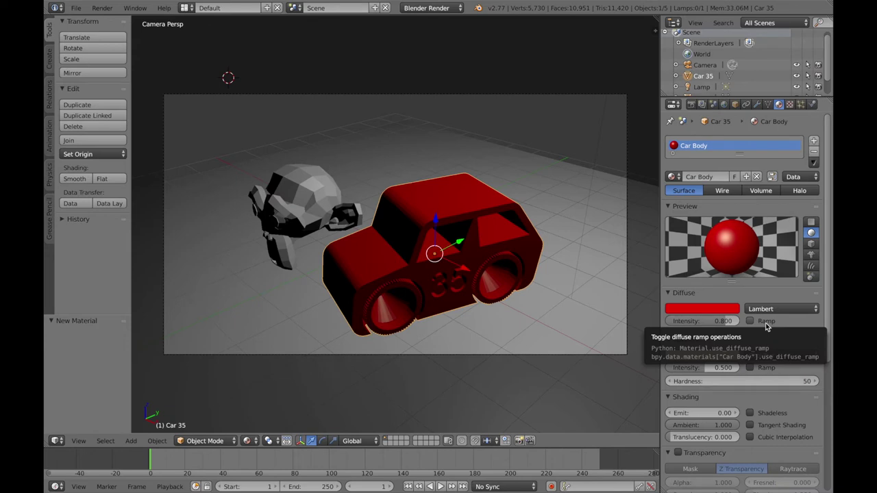
# Add a new material named Monkey to the monkey mesh
pyautogui.rightClick(309, 185)
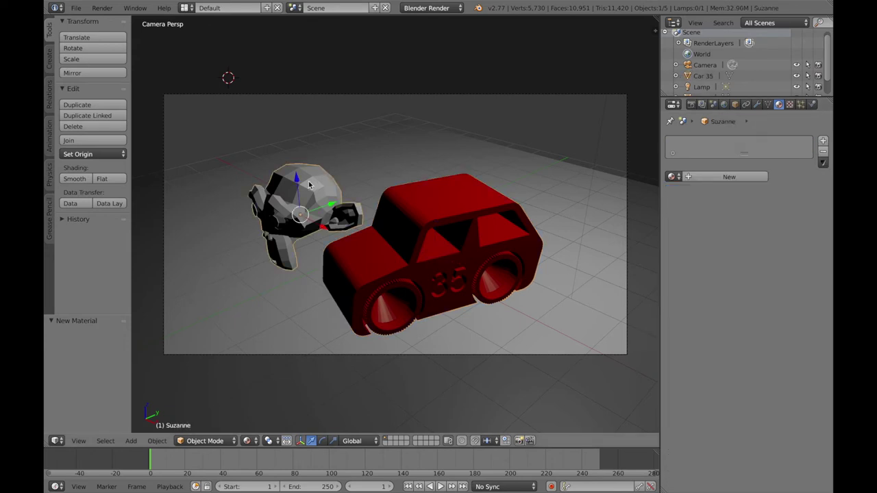
pyautogui.click(688, 179)
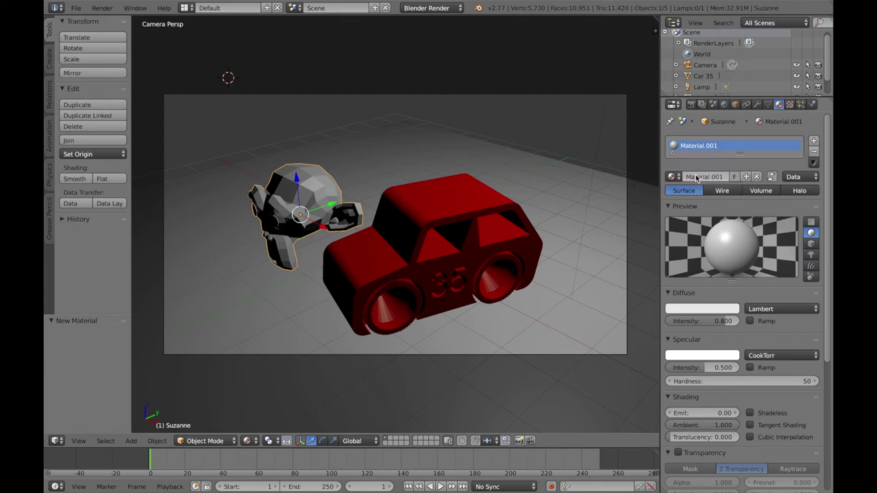
pyautogui.click(717, 176)
pyautogui.write('Monkey')
pyautogui.press('Return')
# Set the Monkey material's diffuse color to bright green (R 0.001, G 0.8, B 0) and enable its diffuse ramp
pyautogui.click(713, 309)
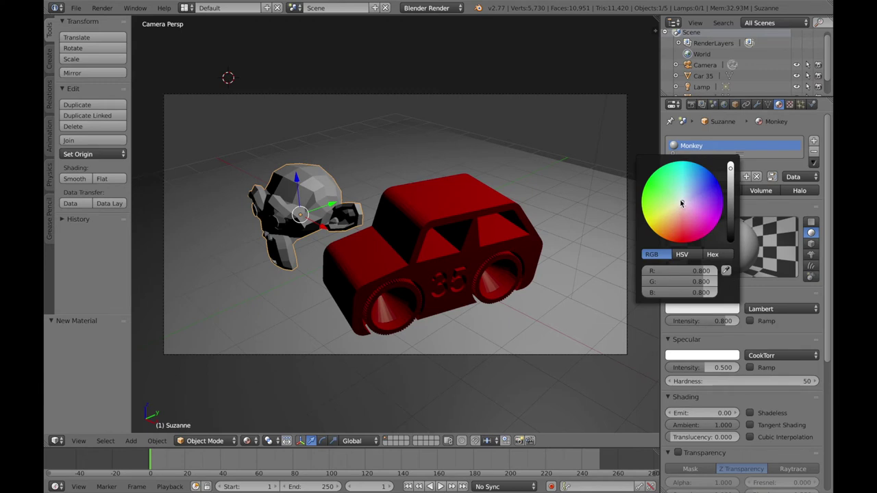
pyautogui.click(657, 193)
pyautogui.click(647, 184)
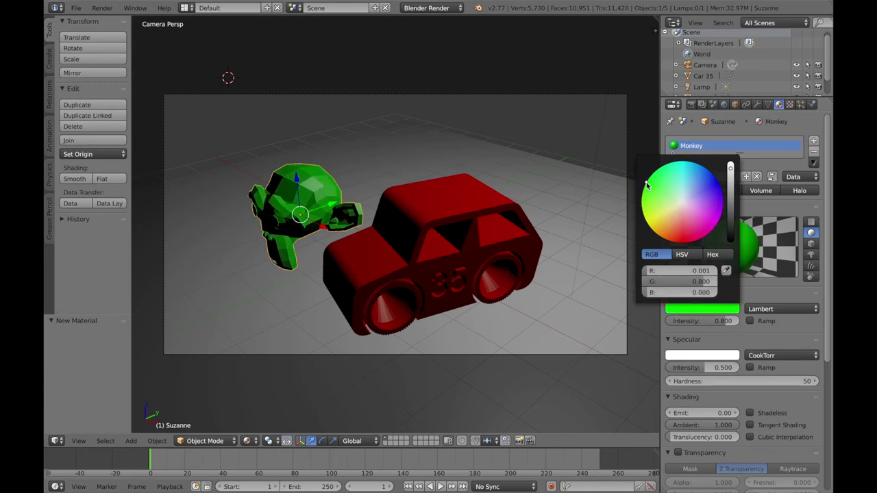
pyautogui.click(767, 324)
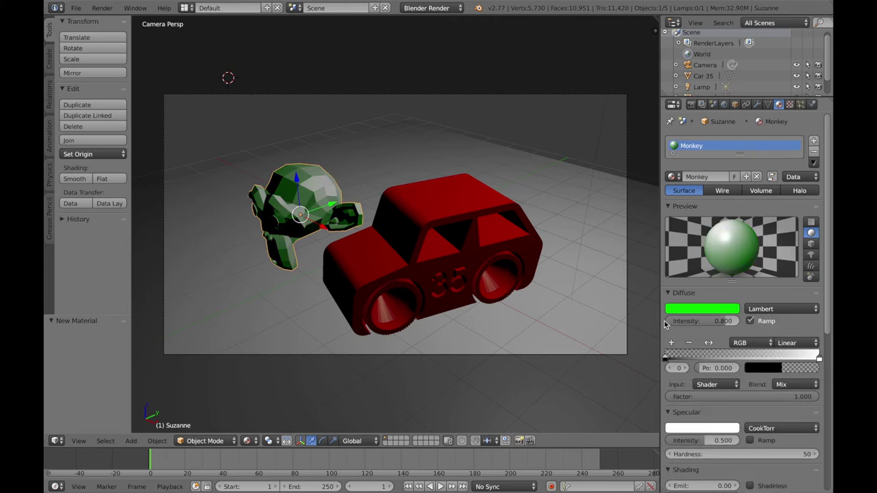
# Add a new material to the plane and give it a slightly muted blue diffuse color
pyautogui.rightClick(597, 269)
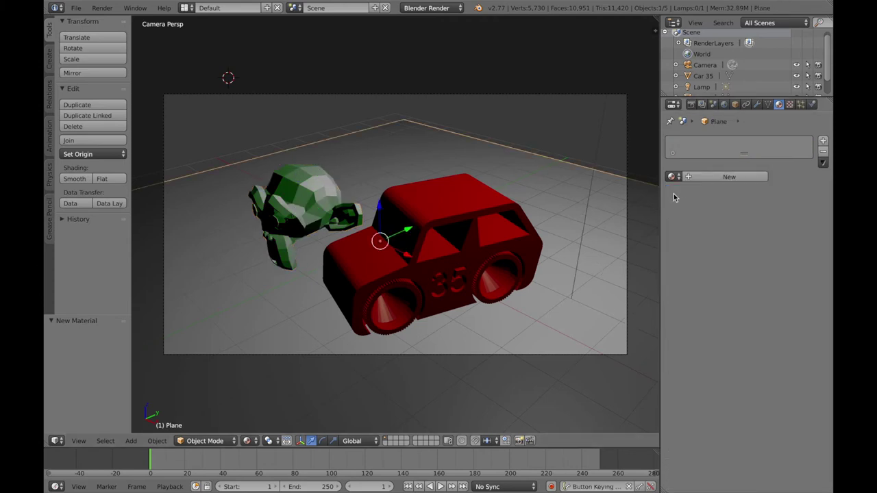
pyautogui.click(690, 178)
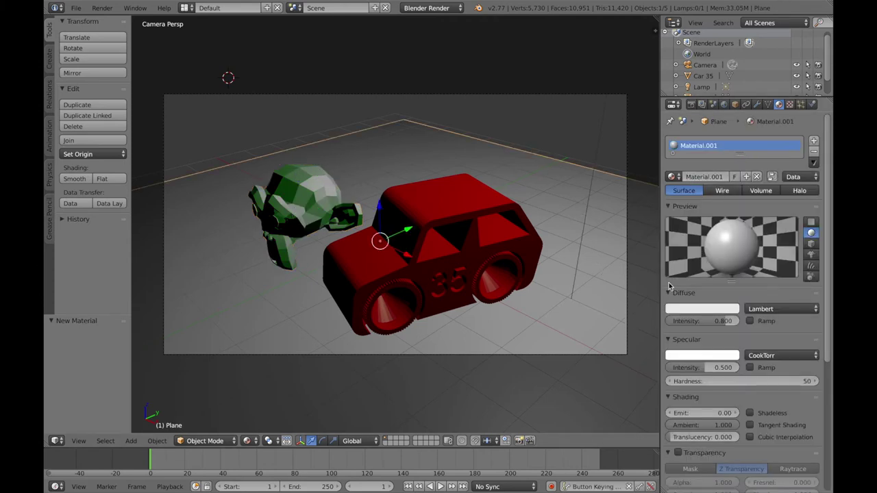
pyautogui.click(684, 311)
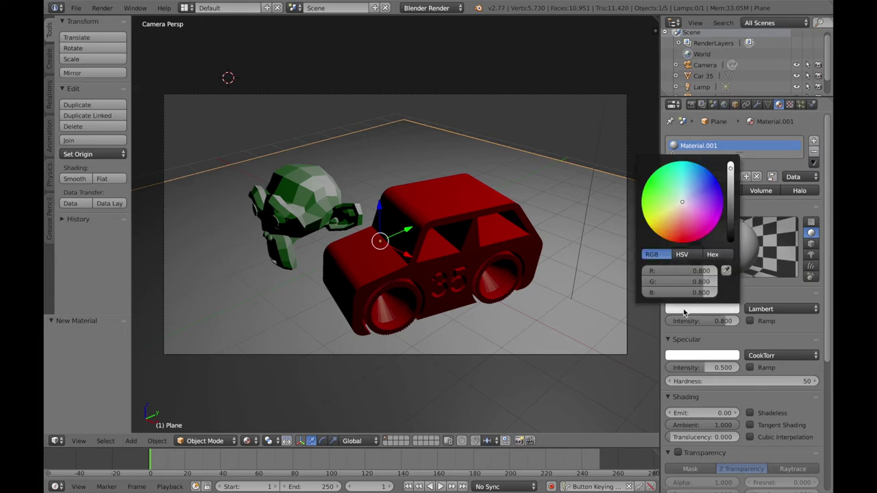
pyautogui.moveTo(689, 200); pyautogui.dragTo(717, 183)
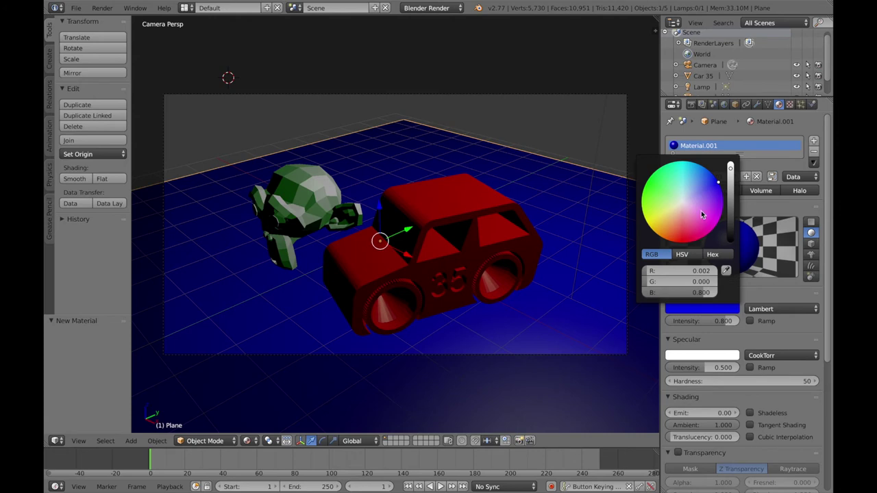
pyautogui.moveTo(718, 182); pyautogui.dragTo(705, 189)
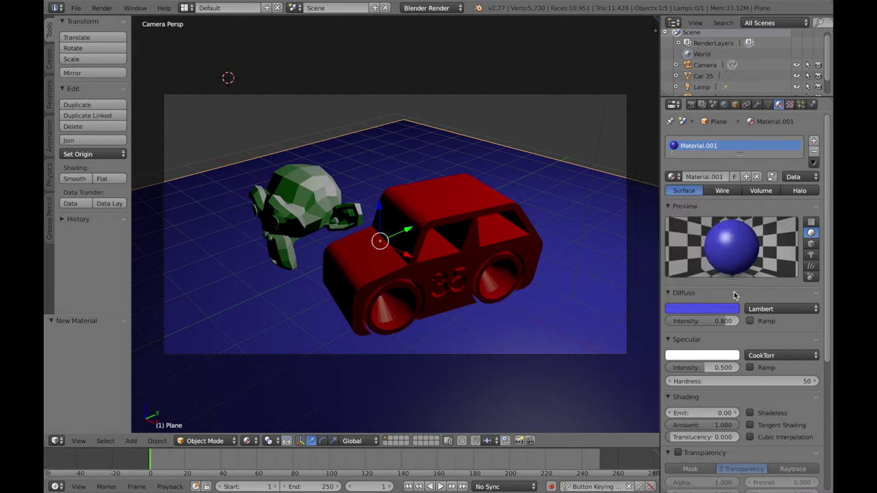
# Rename the plane's material as Floor
pyautogui.click(710, 176)
pyautogui.press('BackSpace')
pyautogui.press('Return')
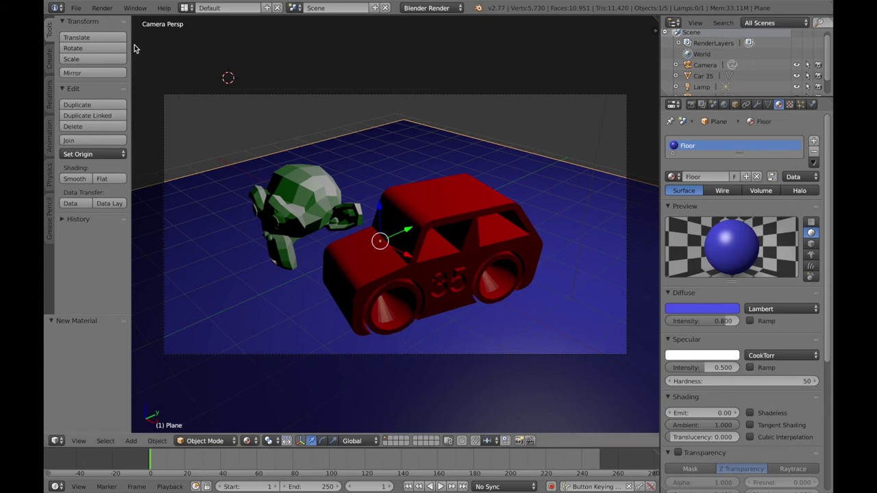
# Render the colored scene as a still image and return to the 3D view
pyautogui.click(102, 7)
pyautogui.click(109, 20)
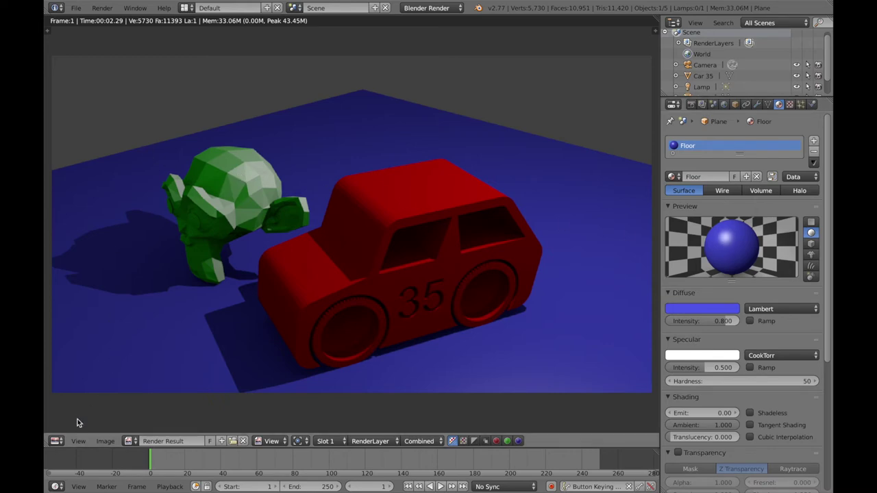
pyautogui.click(58, 441)
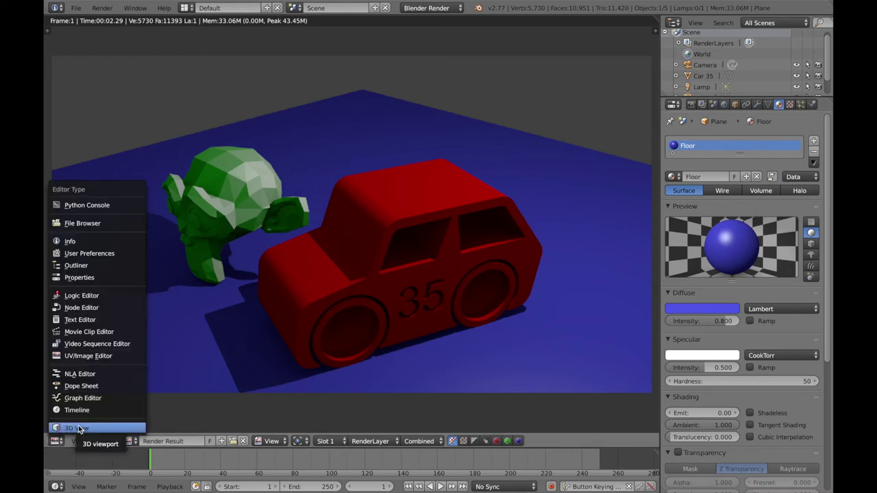
pyautogui.click(78, 429)
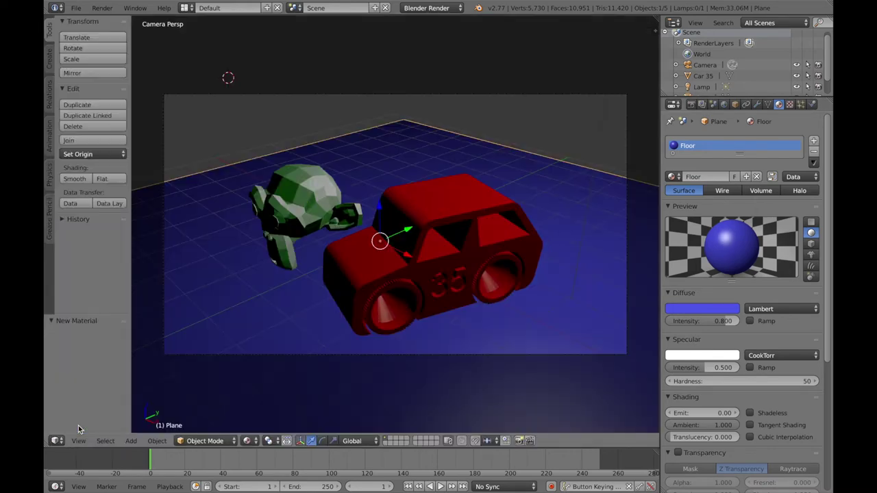
# Set the Monkey material's specular color to light green (R 0.117, G 1.0, B 0.09)
pyautogui.rightClick(286, 218)
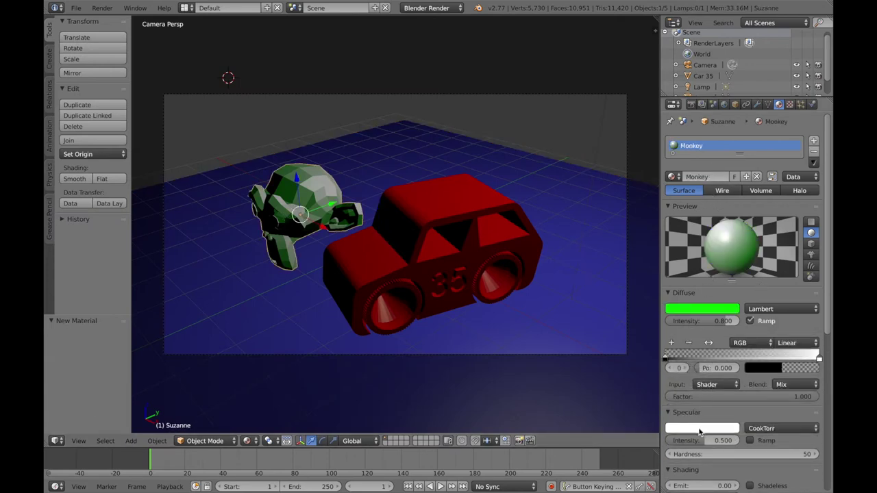
pyautogui.scroll(-1, 703, 416)
pyautogui.scroll(-1, 703, 416)
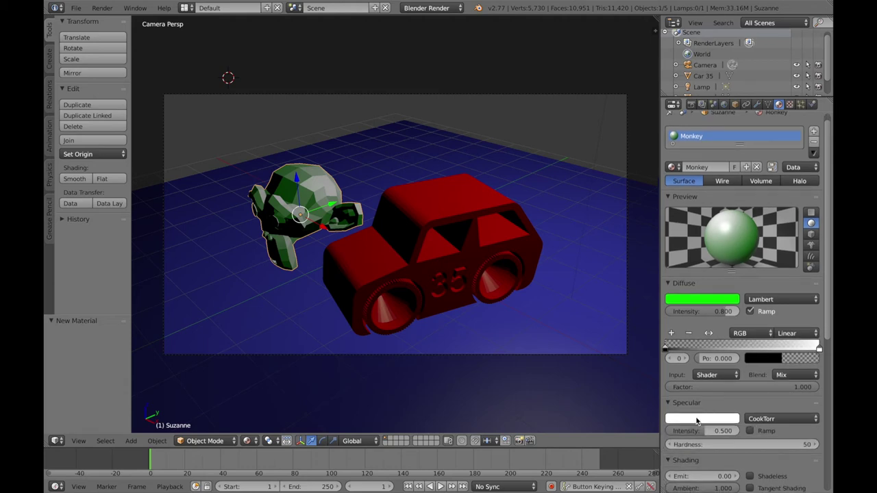
pyautogui.click(697, 420)
pyautogui.moveTo(682, 312); pyautogui.dragTo(662, 306)
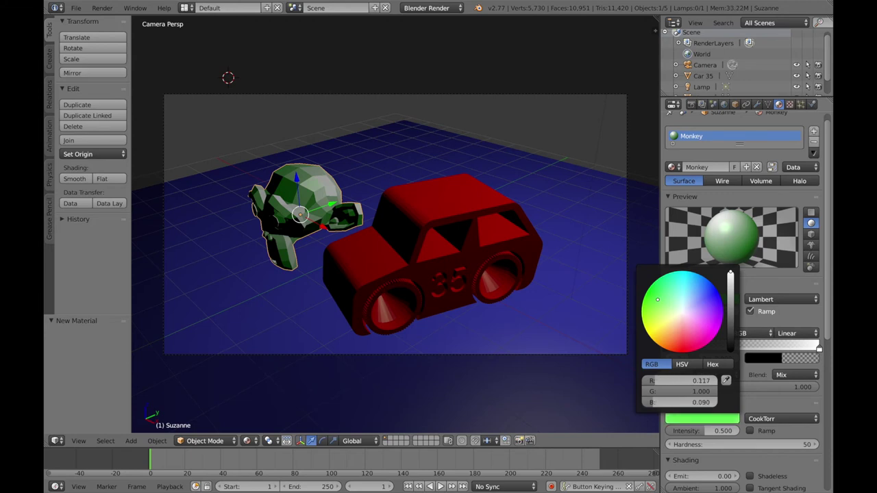
# Set the Monkey material's specular intensity to 0.398 and turn off its diffuse color ramp
pyautogui.click(768, 403)
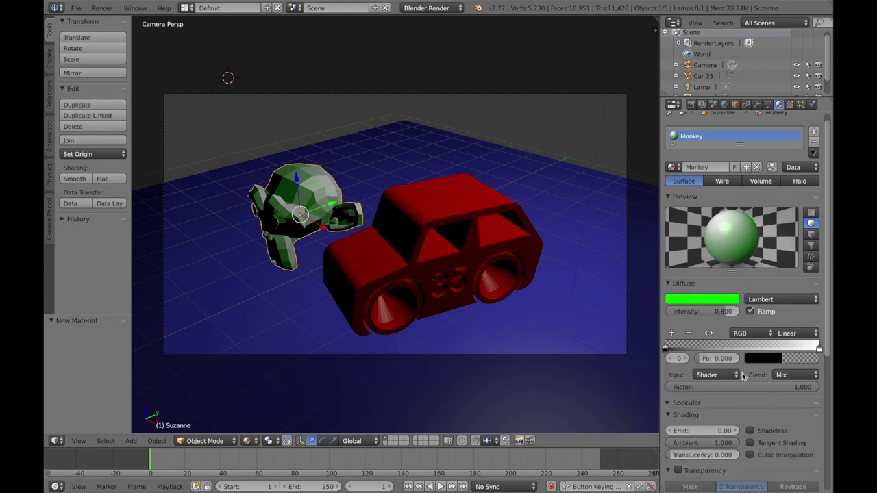
pyautogui.click(674, 403)
pyautogui.moveTo(713, 431); pyautogui.dragTo(698, 431)
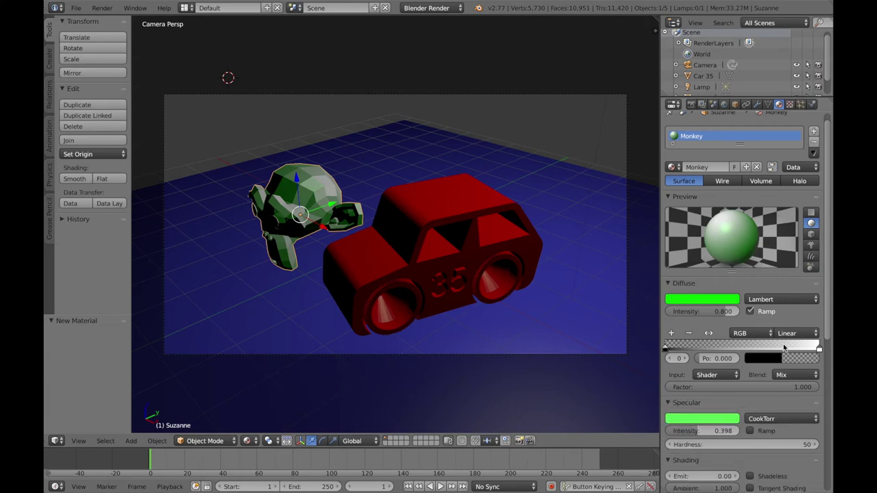
pyautogui.scroll(1, 787, 332)
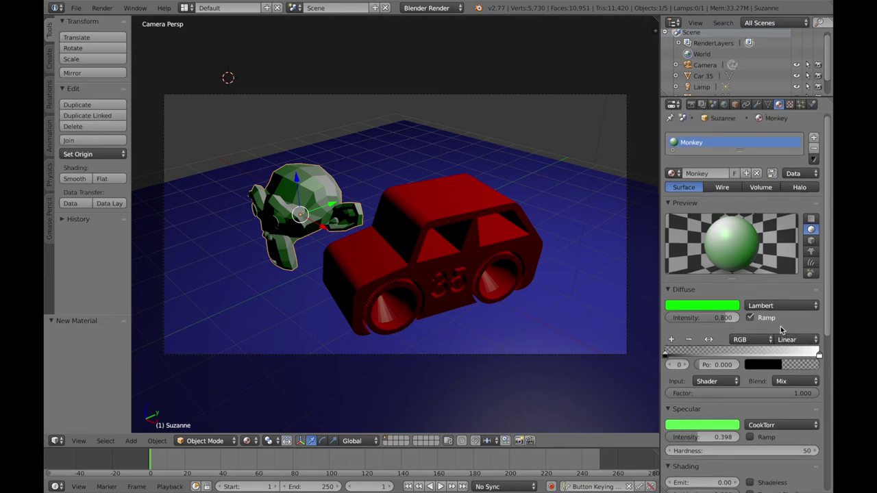
pyautogui.click(750, 318)
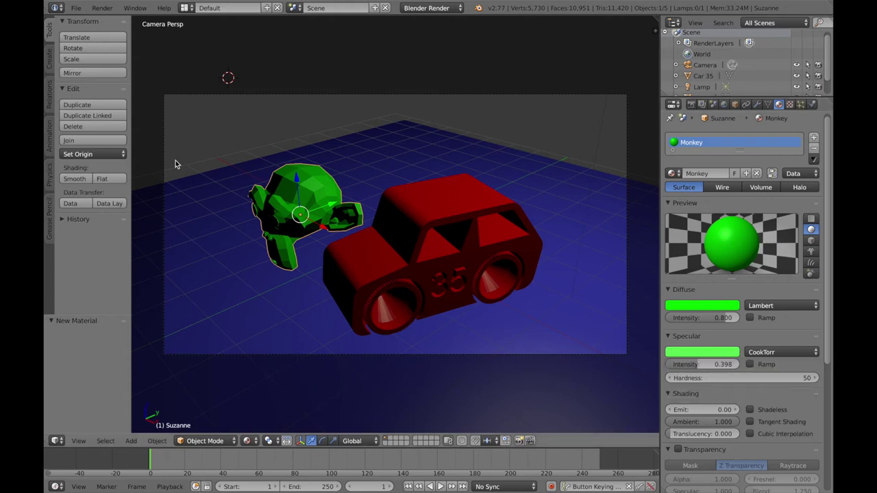
# Render a still image of the scene with the plain green monkey and return to the 3D view
pyautogui.click(98, 9)
pyautogui.click(104, 21)
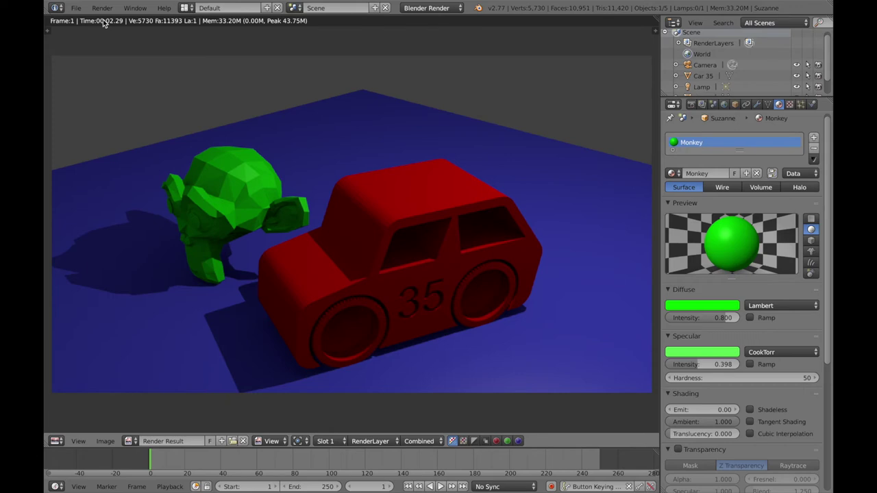
pyautogui.click(65, 442)
pyautogui.click(72, 429)
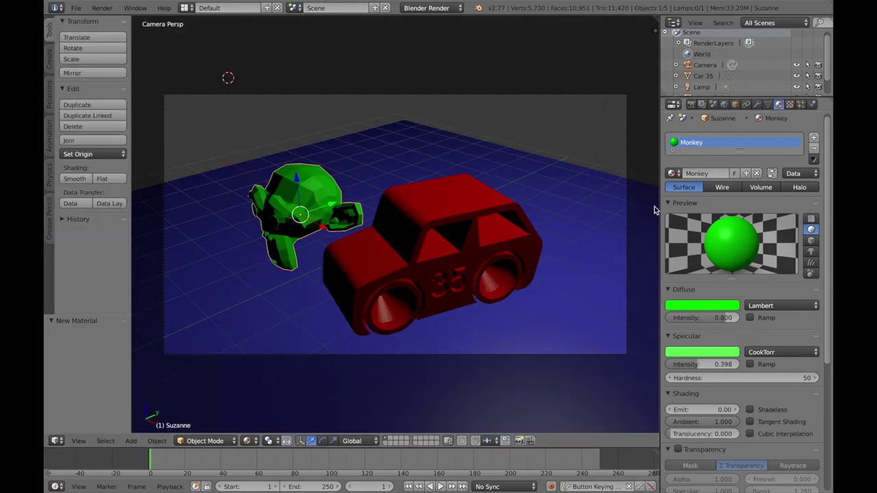
# Enable mirror reflections on the plane's Floor material with a reflectivity of 0.307
pyautogui.rightClick(612, 213)
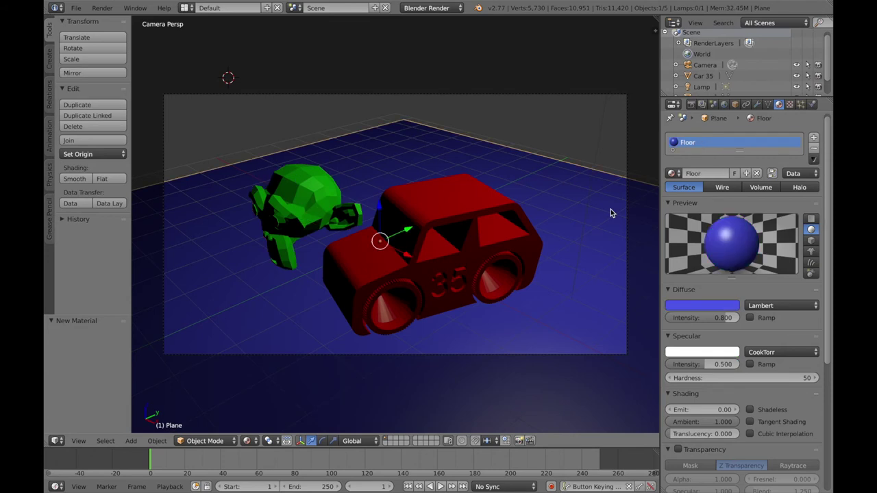
pyautogui.scroll(-2, 768, 409)
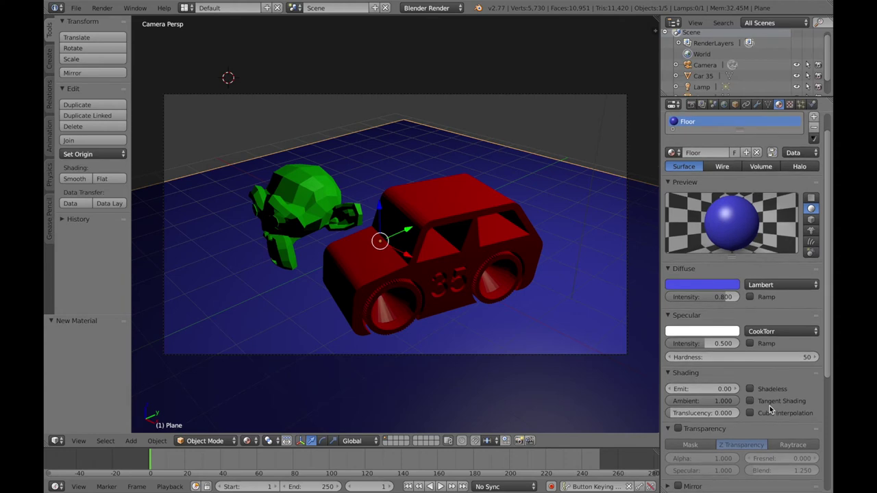
pyautogui.scroll(-6, 770, 408)
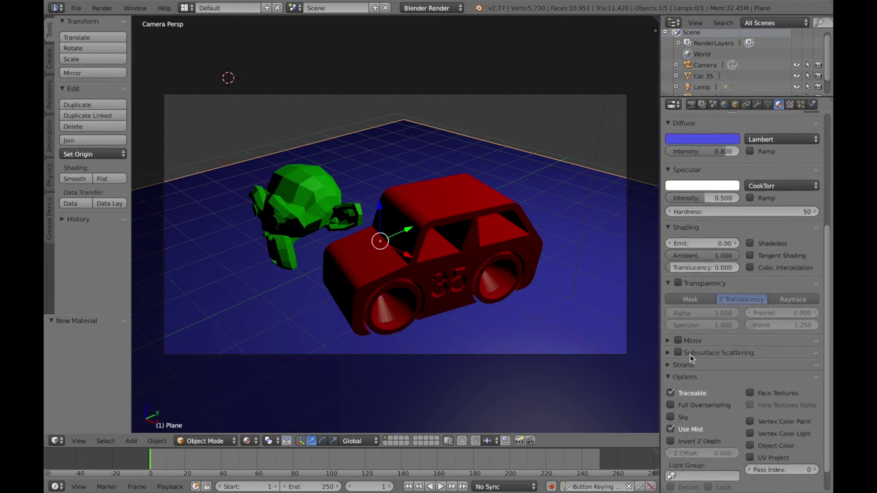
pyautogui.click(669, 340)
pyautogui.click(678, 340)
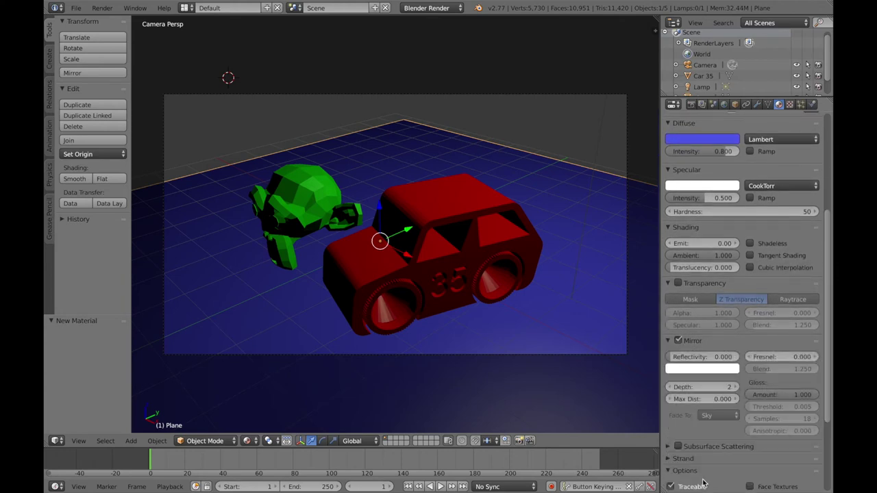
pyautogui.moveTo(675, 357); pyautogui.dragTo(712, 346)
# Set the Floor material's mirror color to light blue (R 0.369, G 0.521, B 1.0)
pyautogui.scroll(1, 712, 346)
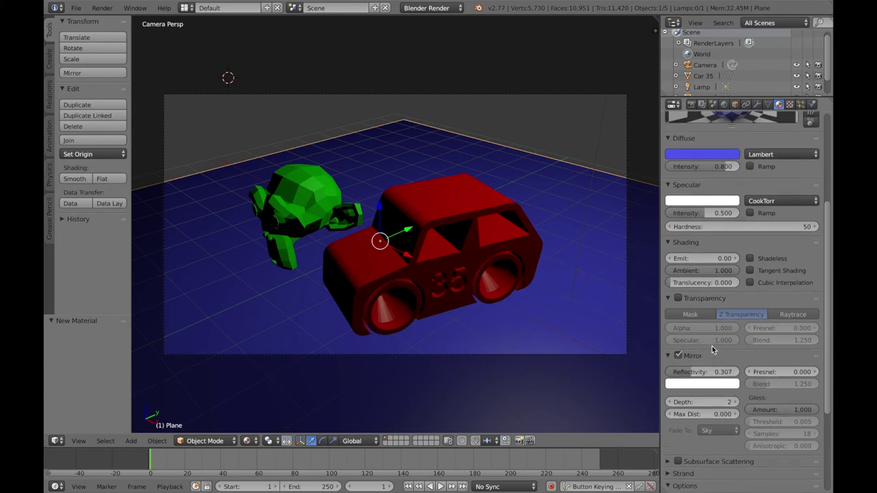
pyautogui.scroll(2, 712, 346)
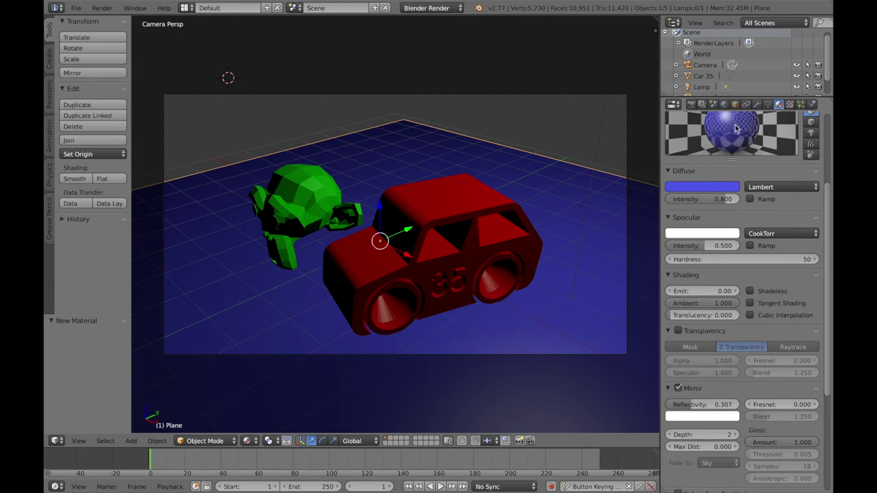
pyautogui.click(685, 416)
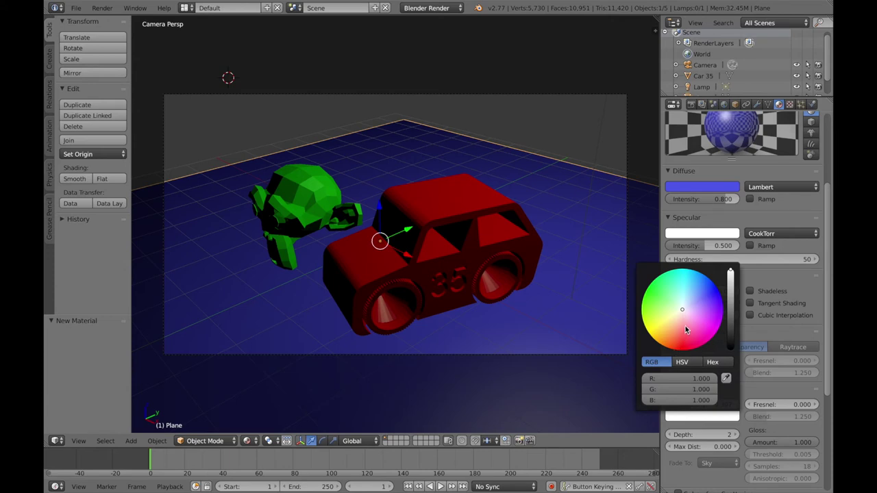
pyautogui.moveTo(683, 310); pyautogui.dragTo(699, 299)
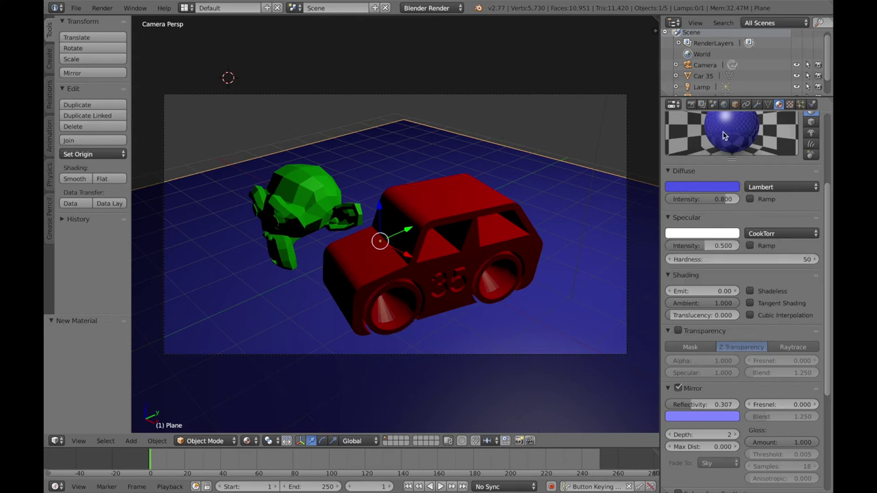
pyautogui.click(692, 418)
pyautogui.moveTo(704, 304); pyautogui.dragTo(692, 299)
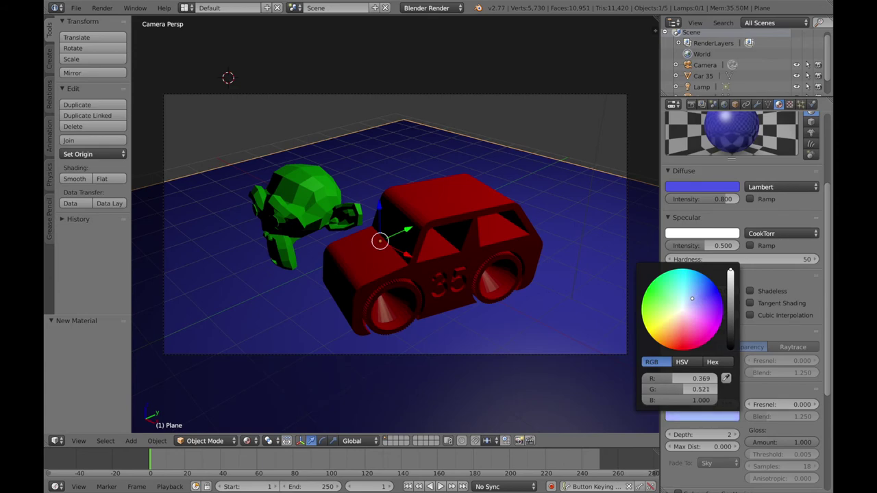
pyautogui.click(786, 333)
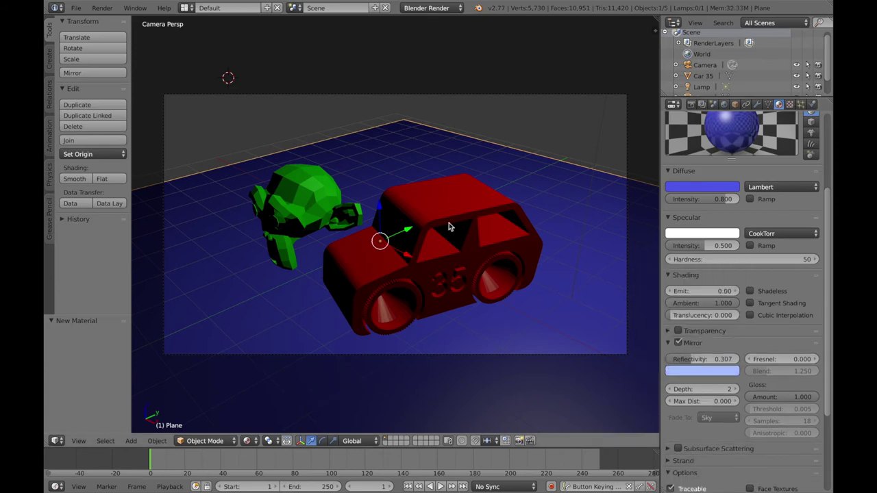
# Render a still image to examine the floor's reflections and return to the 3D view
pyautogui.click(102, 7)
pyautogui.click(112, 23)
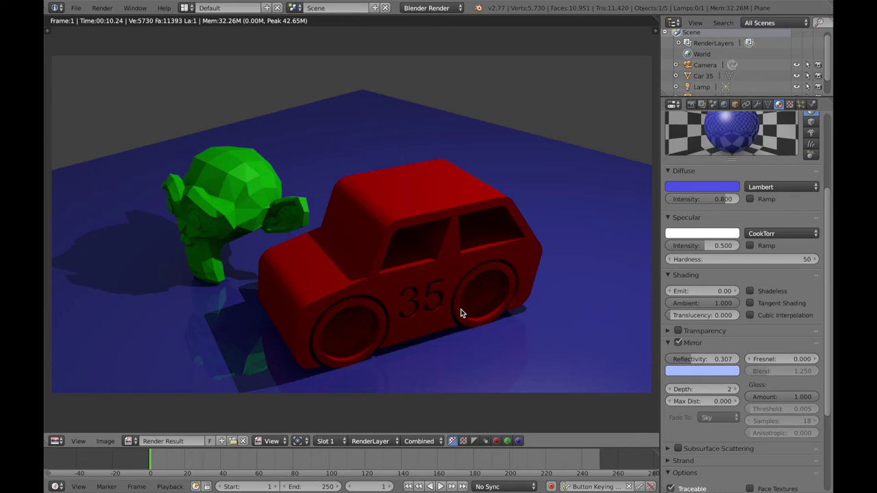
pyautogui.click(58, 443)
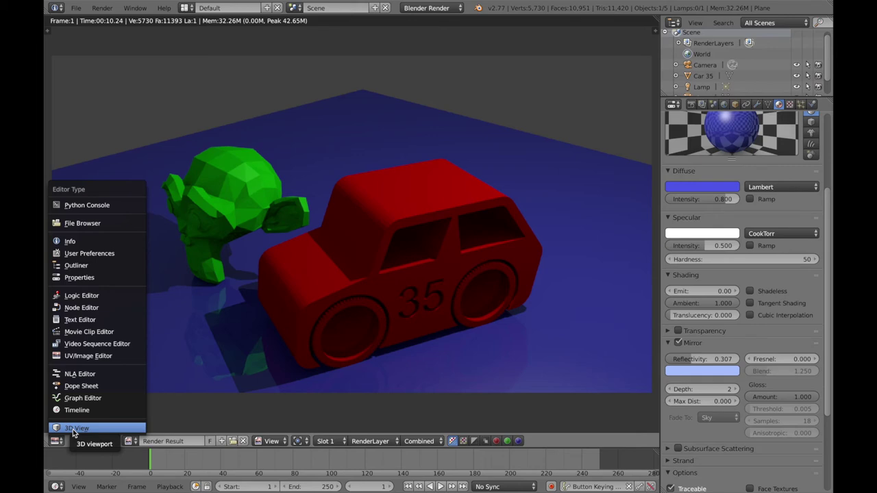
pyautogui.click(74, 428)
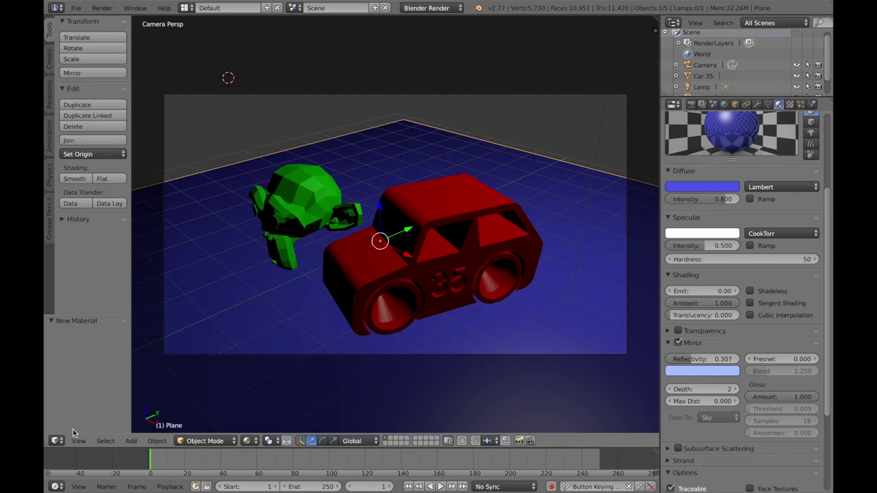
# Enter Edit Mode on the car and select all the linked geometry of its front wheel
pyautogui.rightClick(425, 208)
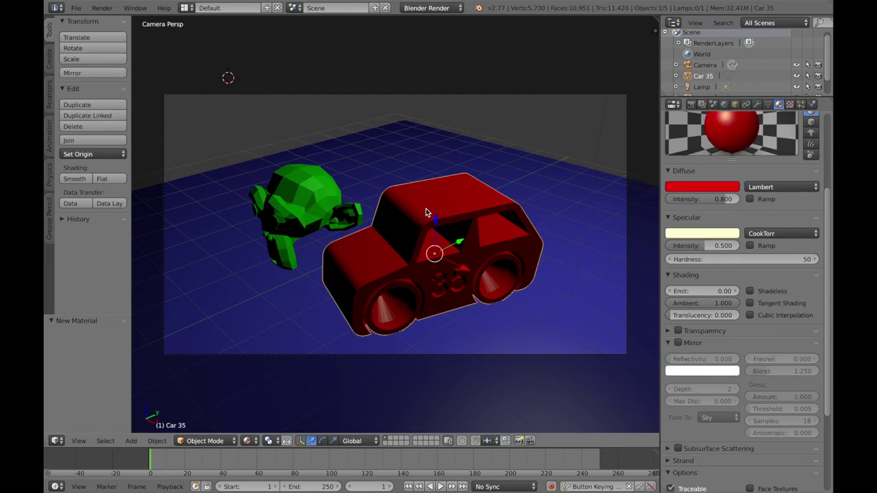
pyautogui.press('Tab')
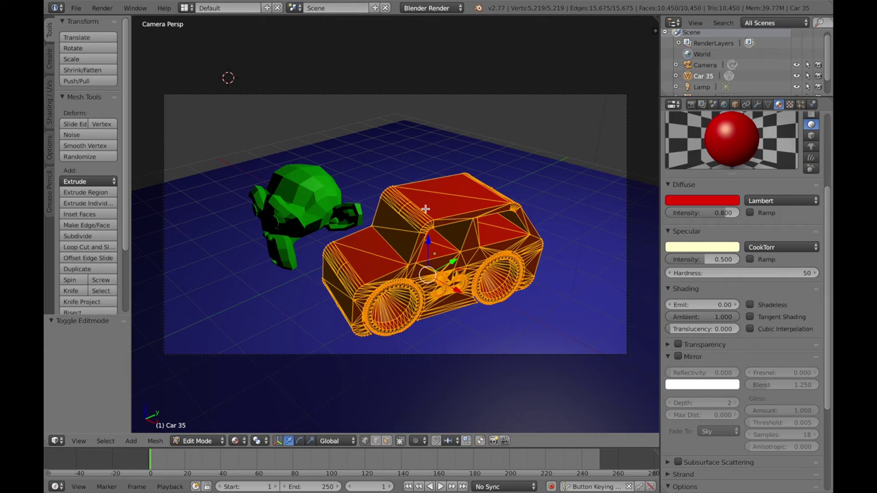
pyautogui.press('a')
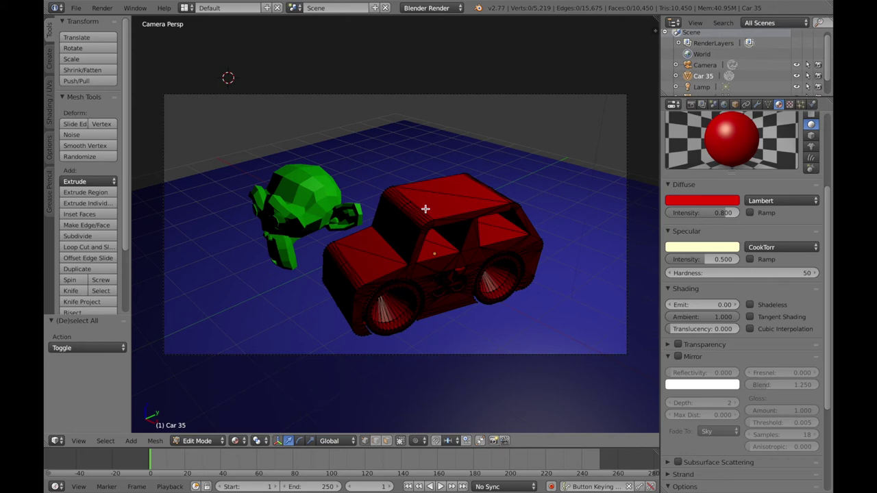
pyautogui.rightClick(401, 325)
pyautogui.click(112, 444)
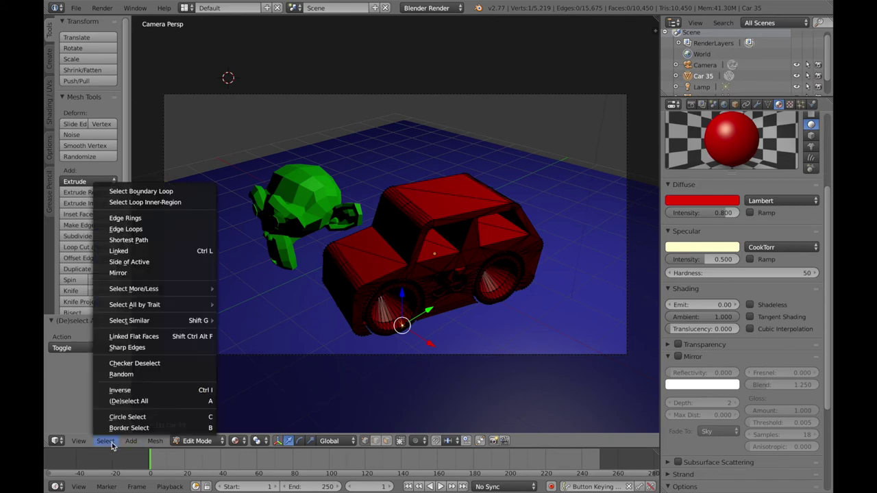
pyautogui.click(202, 252)
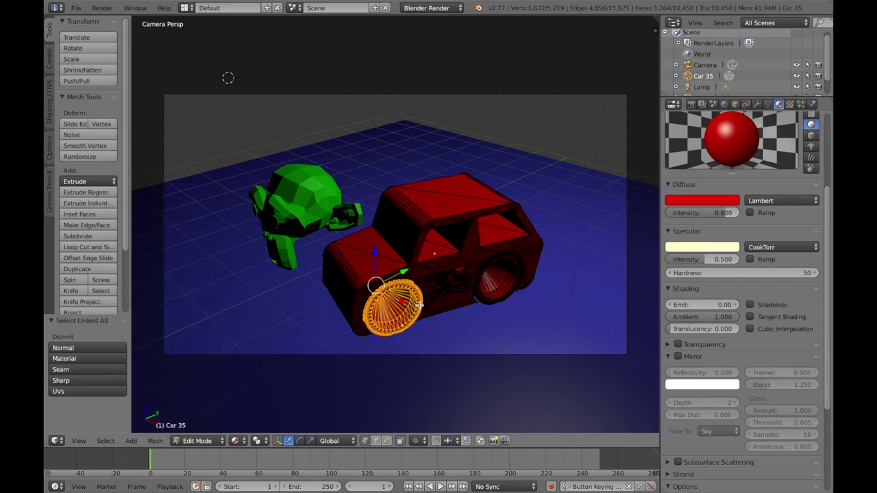
# Create a vertex group named Front Wheel on the car and assign the selected wheel vertices to it
pyautogui.click(769, 104)
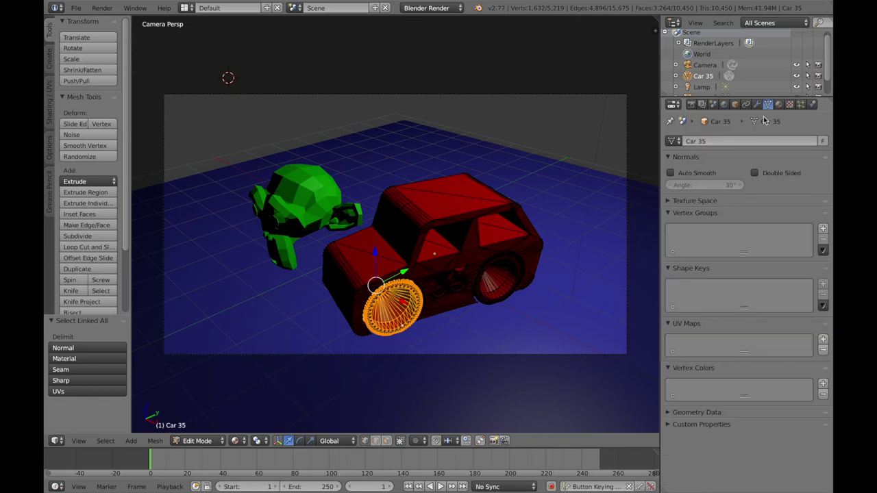
pyautogui.click(824, 230)
pyautogui.doubleClick(693, 236)
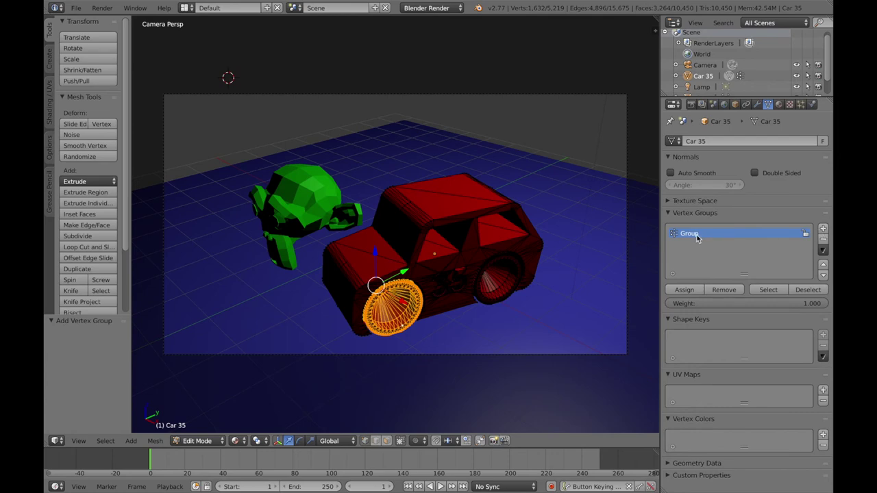
pyautogui.write('Front Wheel')
pyautogui.click(685, 291)
# Test the Front Wheel group by deselecting and reselecting its vertices, lock the group, and clear the selection
pyautogui.click(806, 290)
pyautogui.click(769, 291)
pyautogui.click(806, 234)
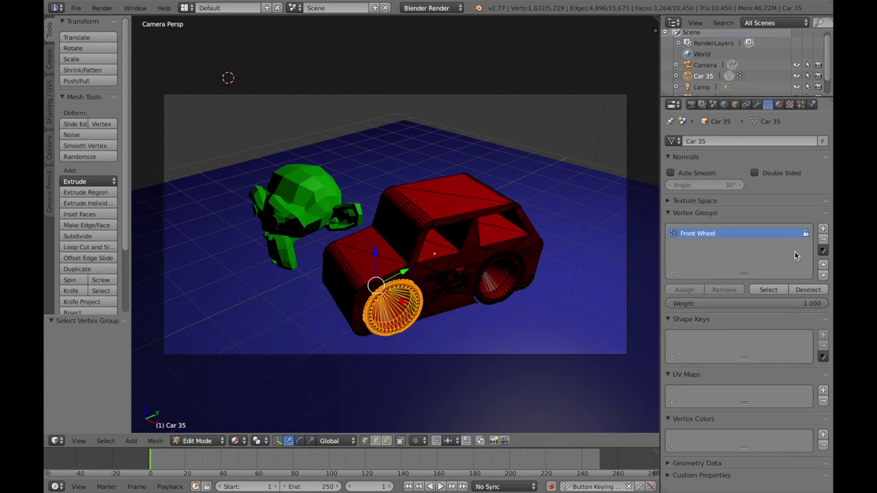
pyautogui.click(807, 290)
# Create a vertex group named Back Wheel and assign the linked geometry of the car's back wheel to it
pyautogui.click(823, 229)
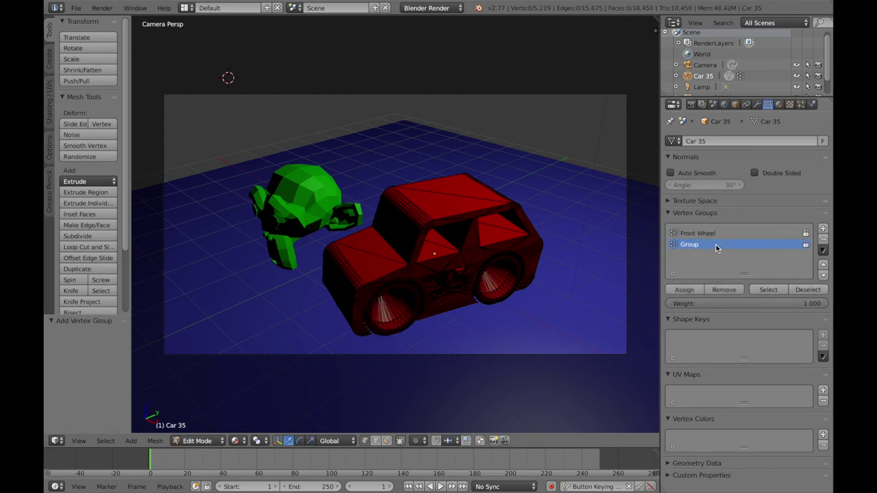
pyautogui.doubleClick(690, 245)
pyautogui.write('Back Wheel')
pyautogui.rightClick(506, 295)
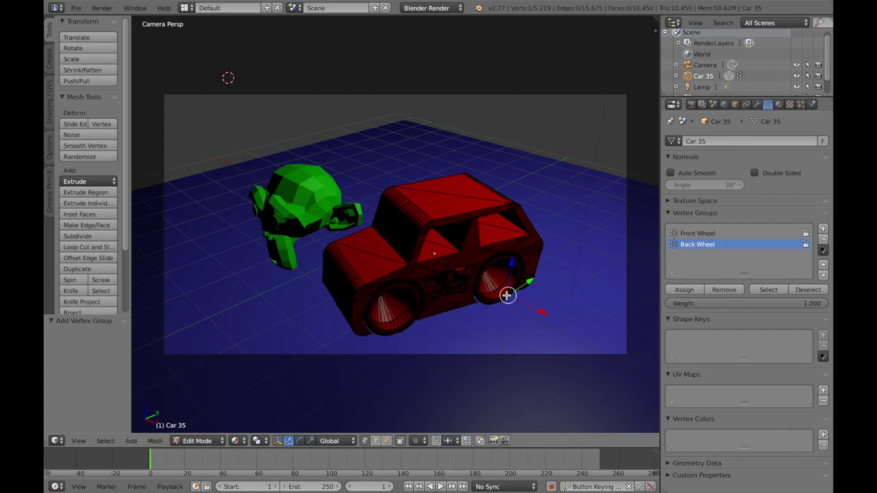
pyautogui.hotkey('ctrl', 'l')
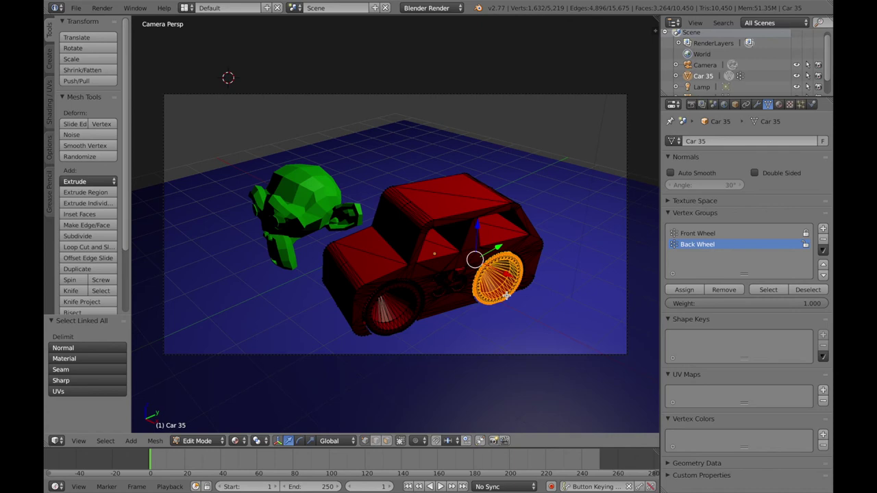
pyautogui.click(684, 291)
# Test the wheel groups by deselecting and reselecting Back Wheel, and adding Front Wheel to the selection and removing it
pyautogui.click(804, 290)
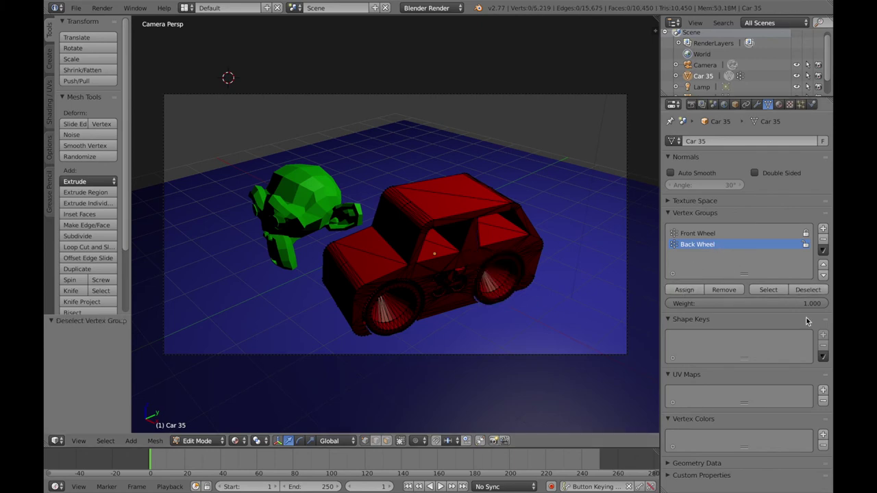
pyautogui.click(773, 290)
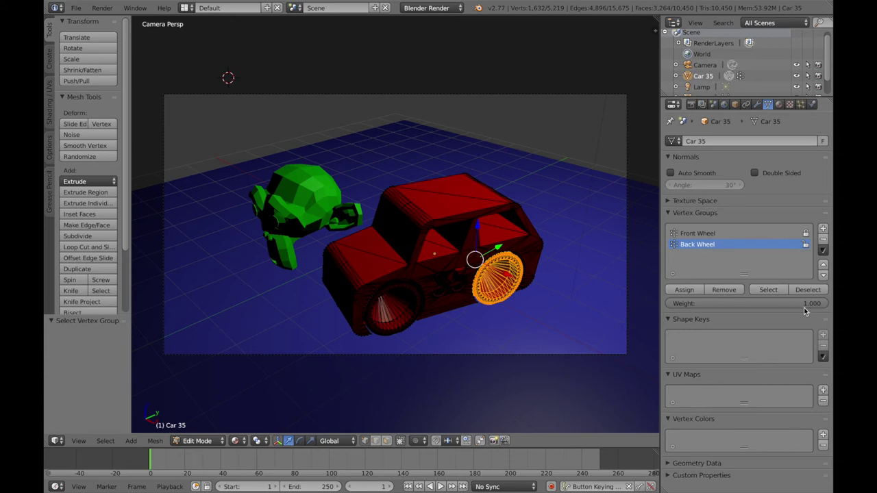
pyautogui.click(707, 234)
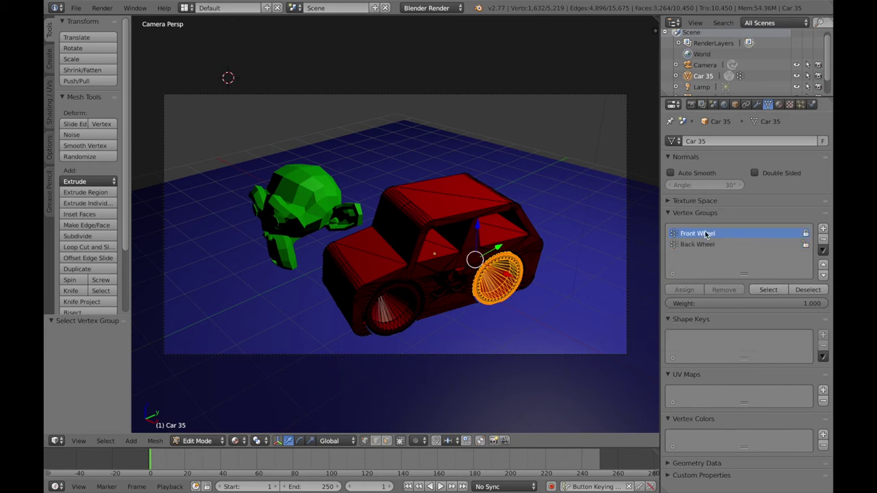
pyautogui.click(784, 292)
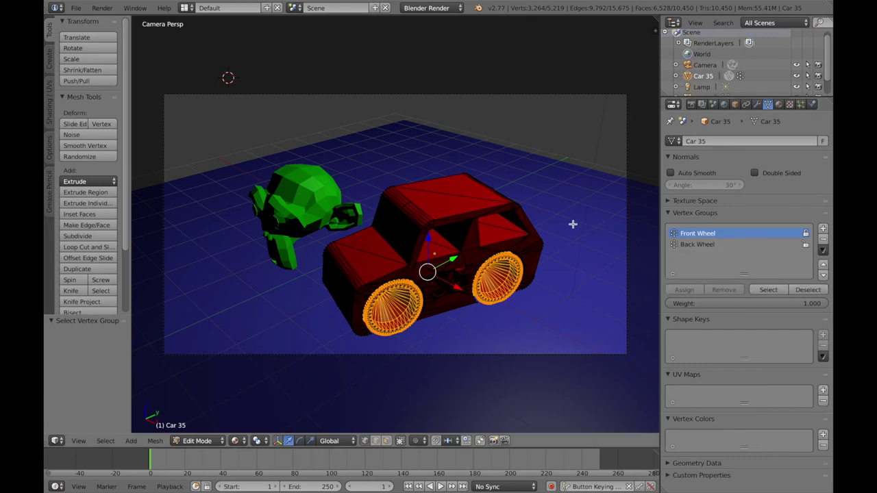
pyautogui.click(806, 290)
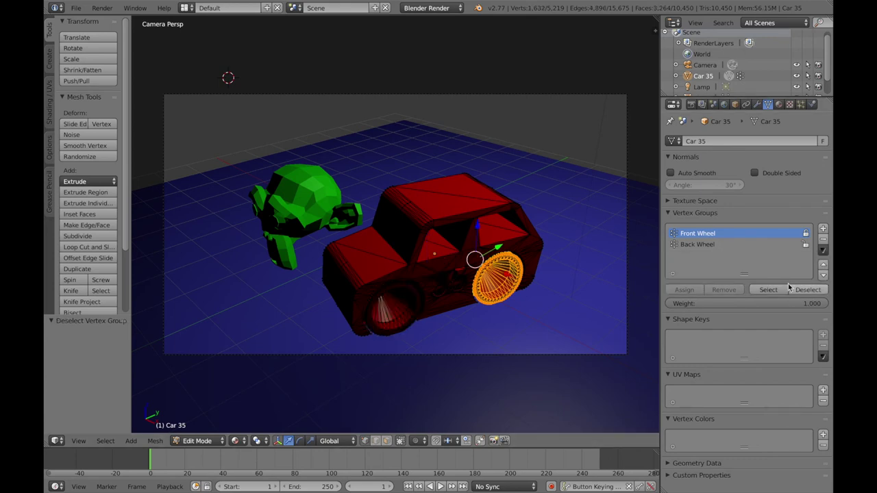
# Deselect the Back Wheel vertices, then select the car's linked body geometry and assign it to a new vertex group named Car Body
pyautogui.click(706, 245)
pyautogui.click(806, 289)
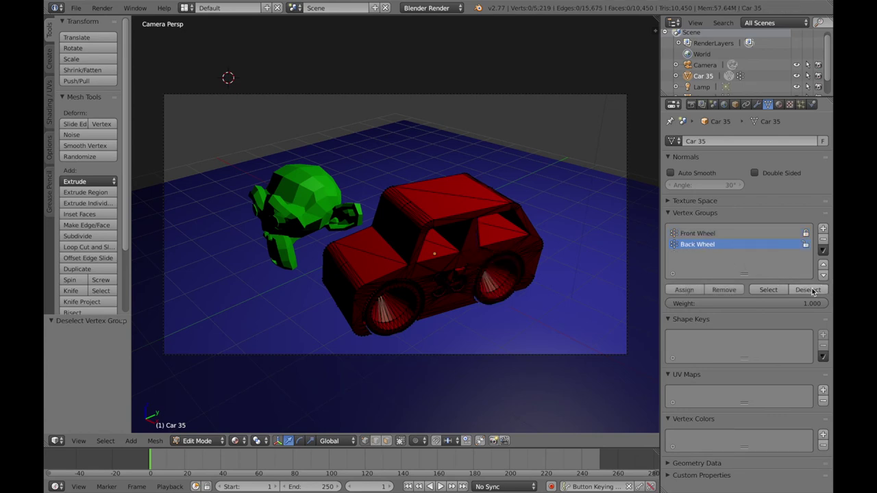
pyautogui.rightClick(512, 209)
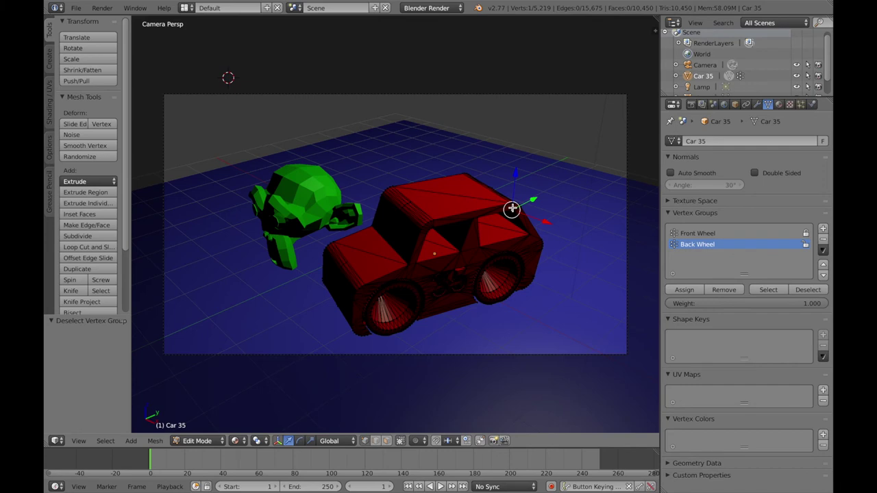
pyautogui.hotkey('ctrl', 'l')
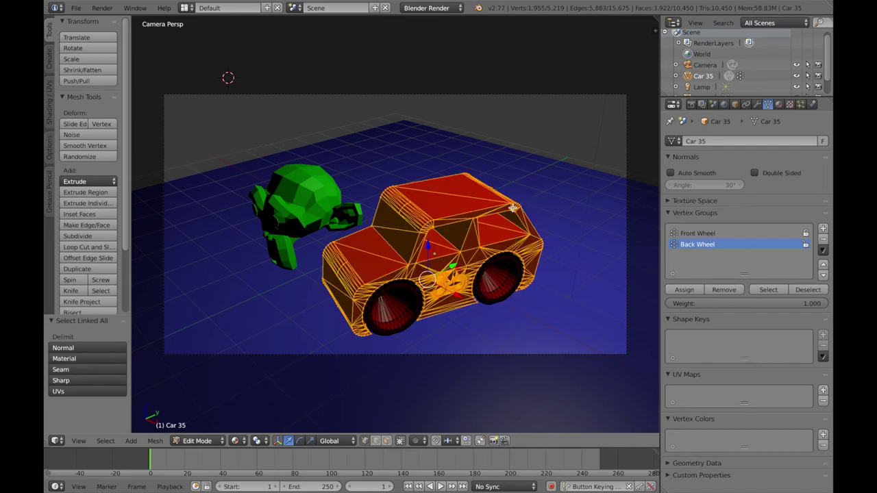
pyautogui.click(823, 229)
pyautogui.doubleClick(696, 255)
pyautogui.write('Car Body')
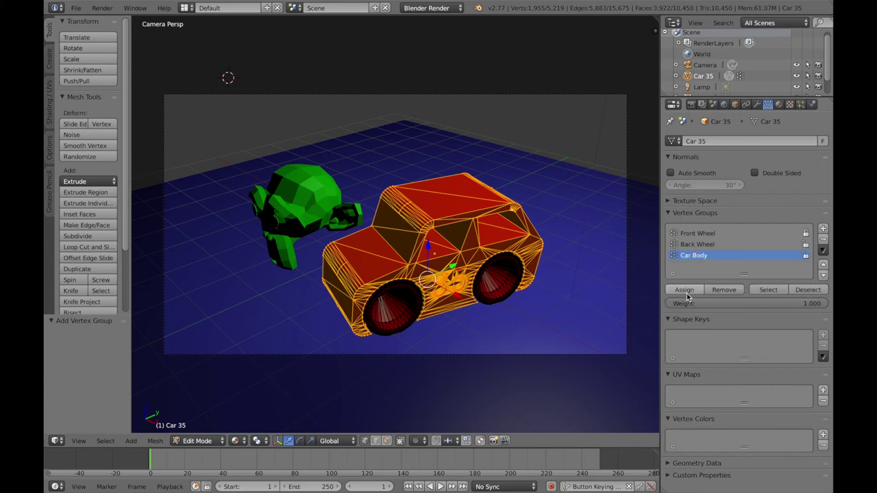
# Test the Car Body group by deselecting its vertices, reselecting them and deselecting them again
pyautogui.click(807, 290)
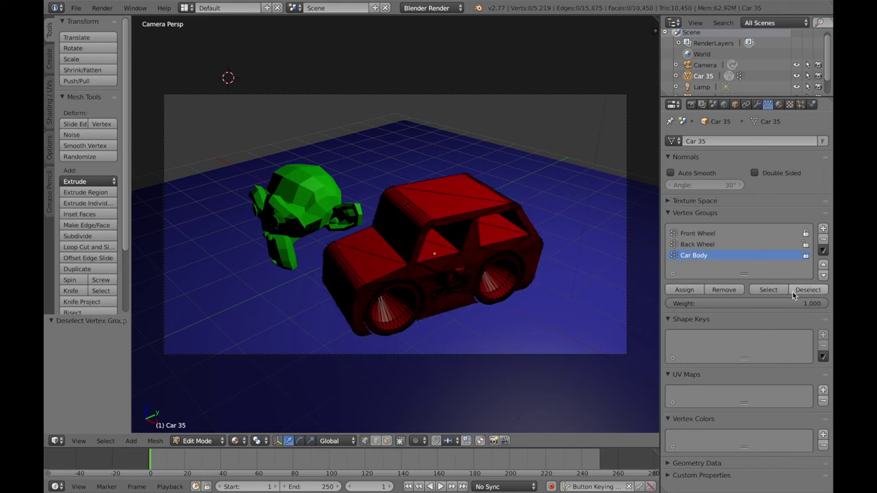
pyautogui.click(768, 290)
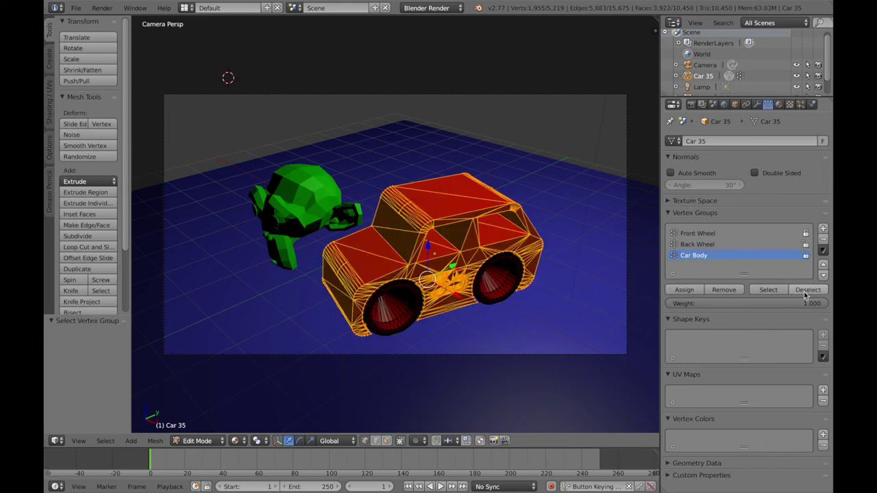
pyautogui.click(795, 292)
# Select the vertices of both the Back Wheel and Front Wheel groups
pyautogui.click(697, 245)
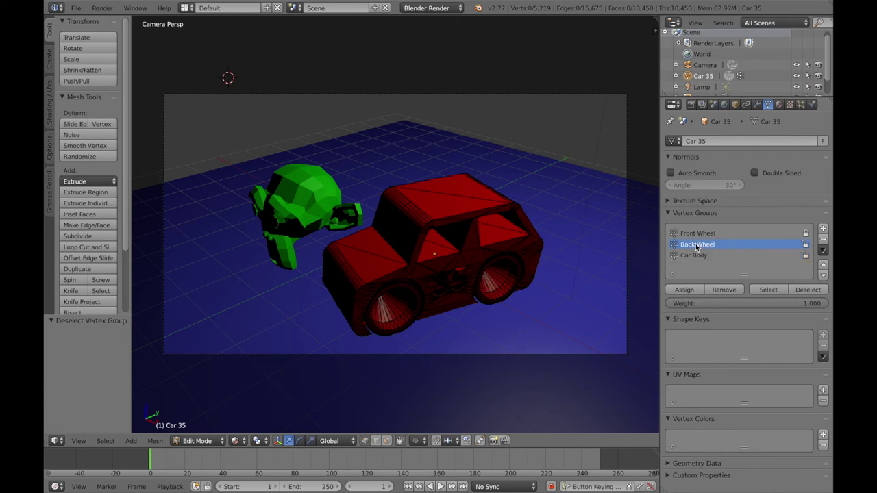
pyautogui.click(763, 292)
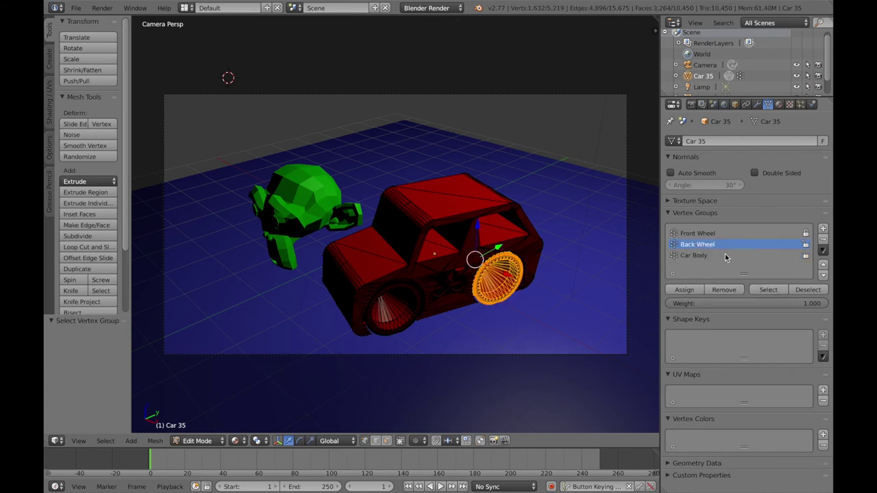
pyautogui.click(703, 234)
pyautogui.click(779, 295)
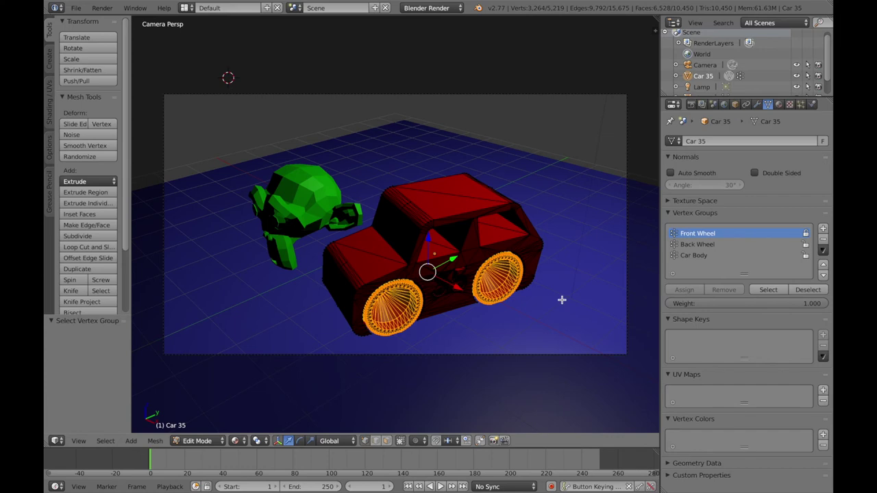
# Add a second material slot to the car and create a new material in it named Wheels
pyautogui.click(779, 105)
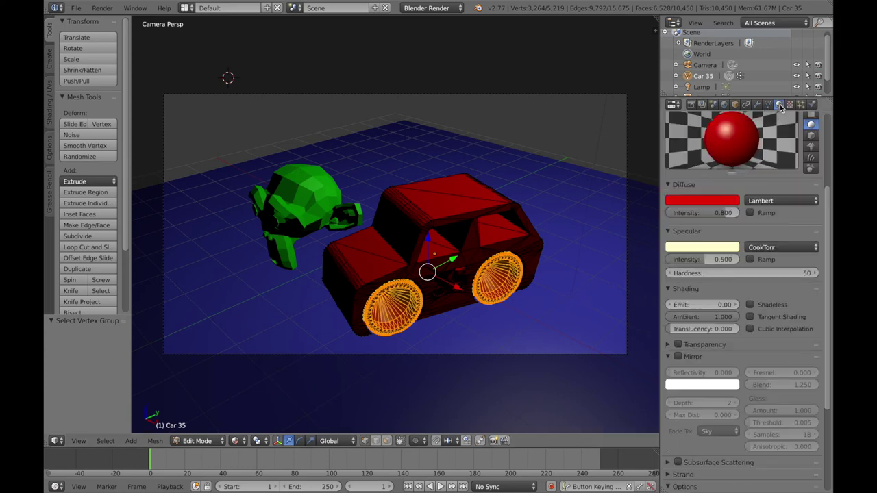
pyautogui.scroll(5, 782, 206)
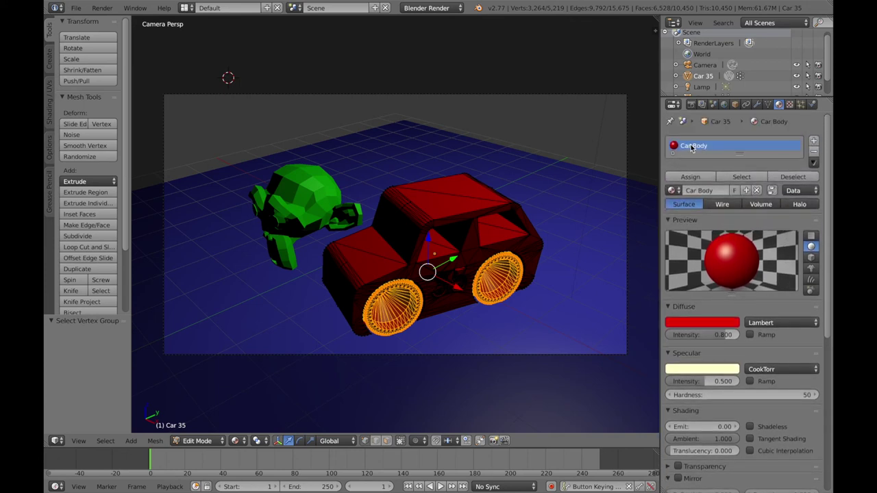
pyautogui.click(813, 141)
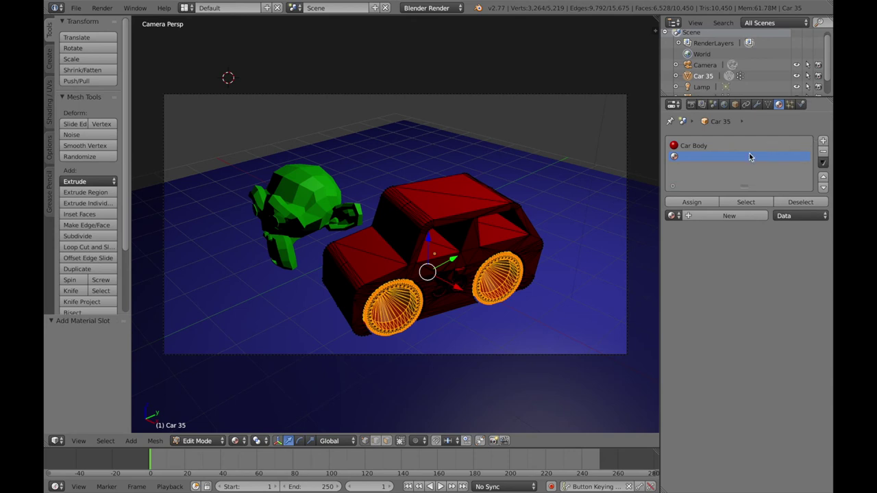
pyautogui.click(688, 216)
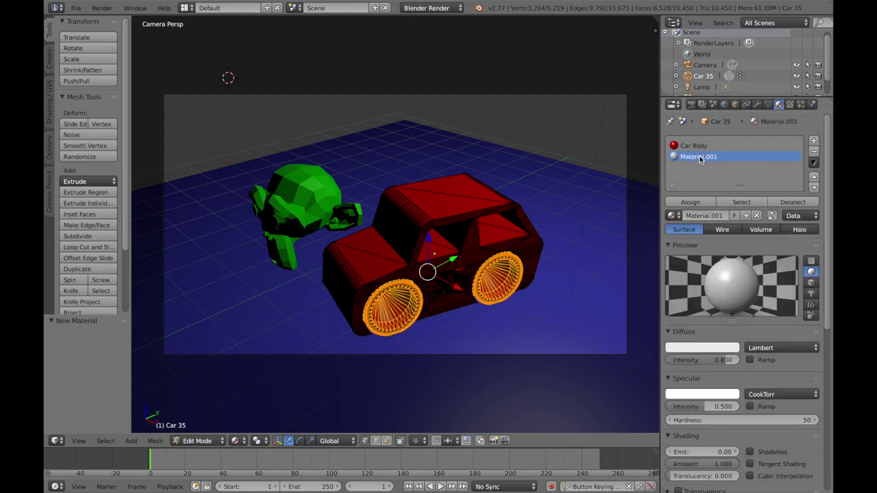
pyautogui.doubleClick(719, 216)
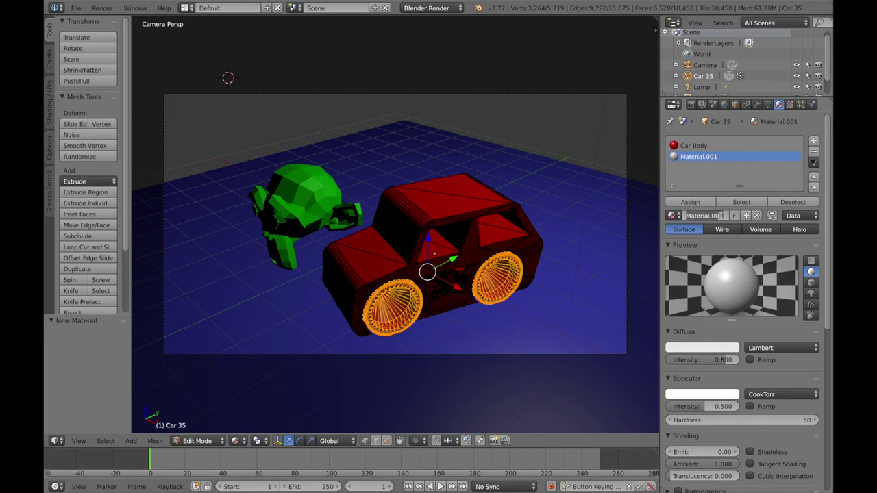
pyautogui.write('Wheels')
# Give the Wheels material a near-black diffuse color of R 0.003, G 0.0007852, B 0.009 and darken its specular color to grey
pyautogui.click(710, 350)
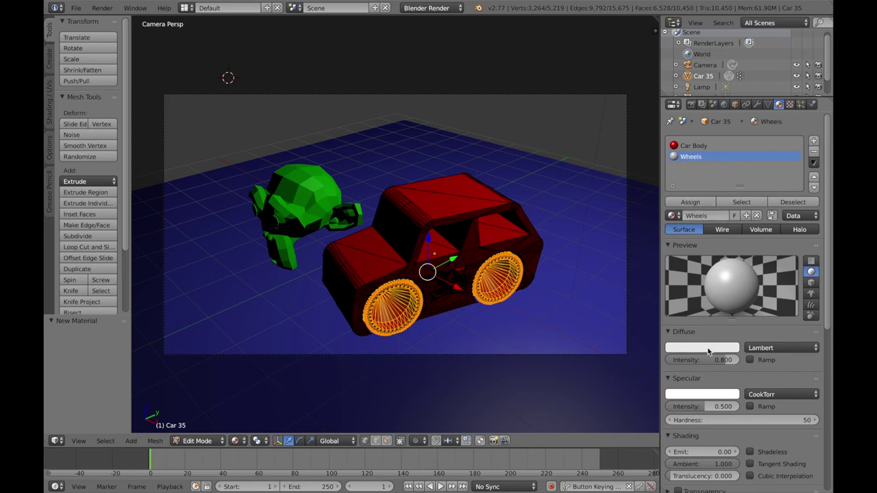
pyautogui.click(710, 349)
pyautogui.moveTo(731, 264); pyautogui.dragTo(730, 275)
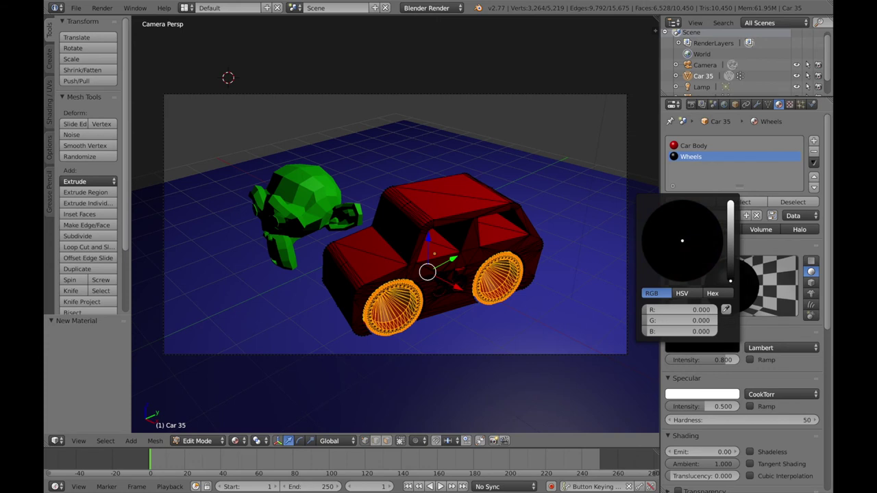
pyautogui.moveTo(731, 279); pyautogui.dragTo(731, 275)
pyautogui.click(719, 238)
pyautogui.moveTo(730, 280); pyautogui.dragTo(730, 275)
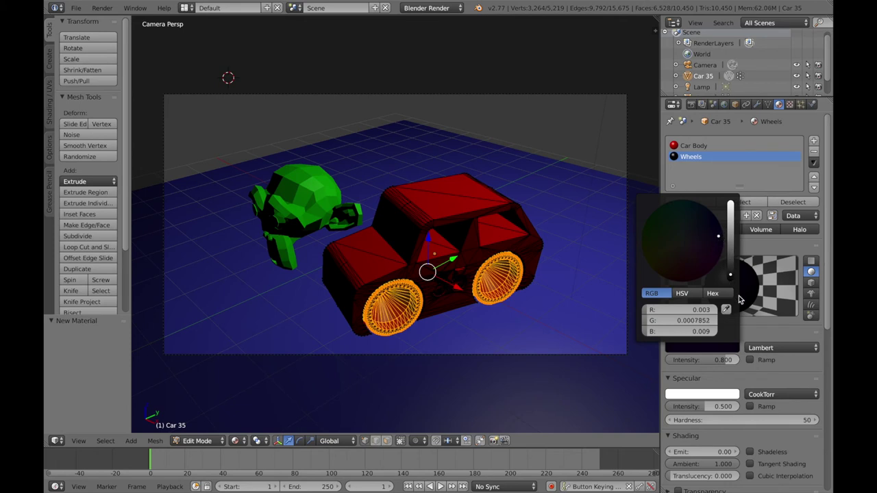
pyautogui.click(697, 397)
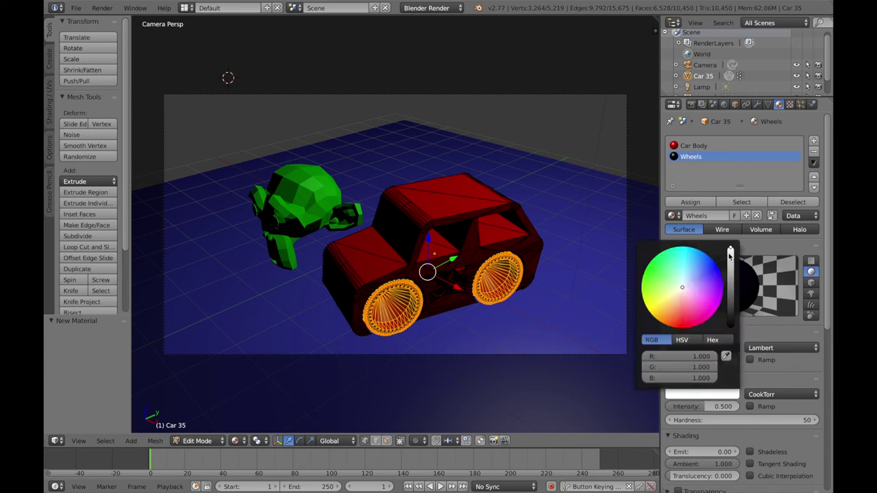
pyautogui.moveTo(731, 251); pyautogui.dragTo(730, 302)
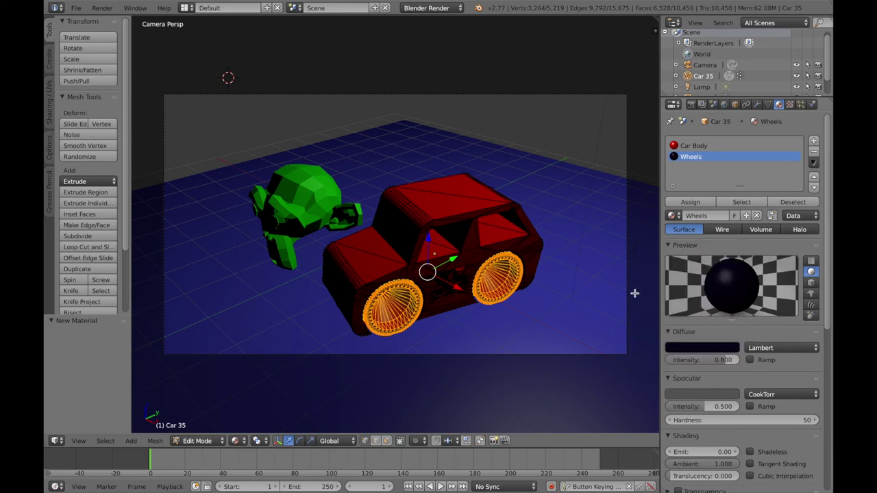
# Assign the Wheels material to the selected wheel geometry, clear the selection and return to Object Mode
pyautogui.click(698, 202)
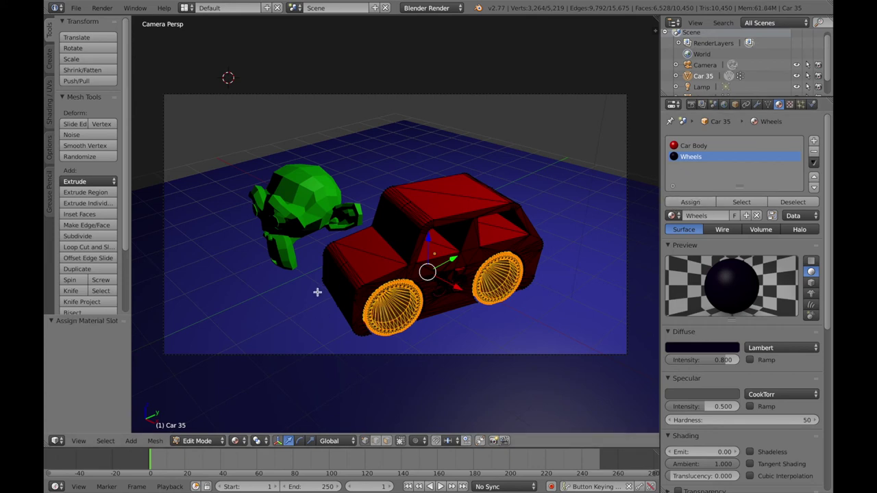
pyautogui.press('a')
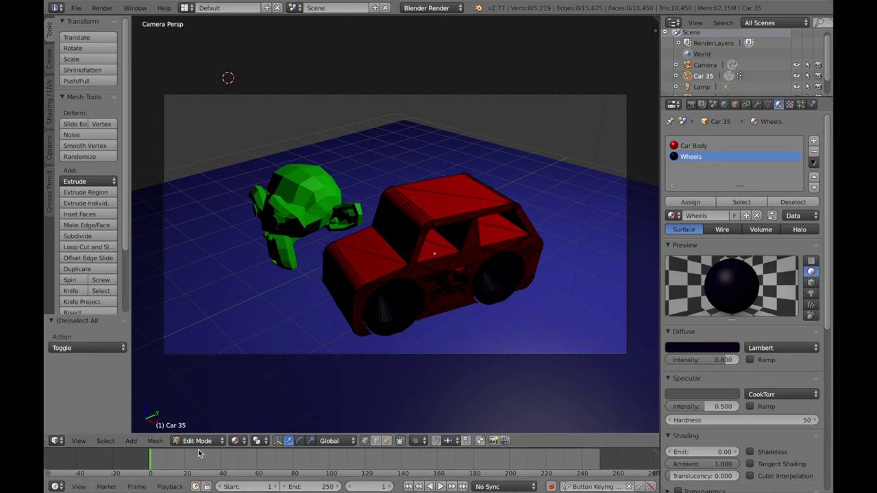
pyautogui.click(221, 442)
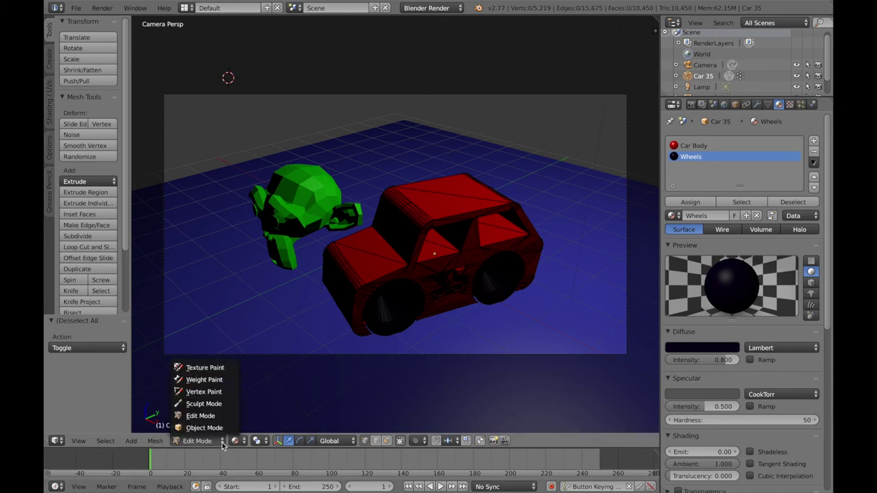
pyautogui.click(204, 428)
# Switch the car to Edit Mode and back to Object Mode
pyautogui.click(220, 442)
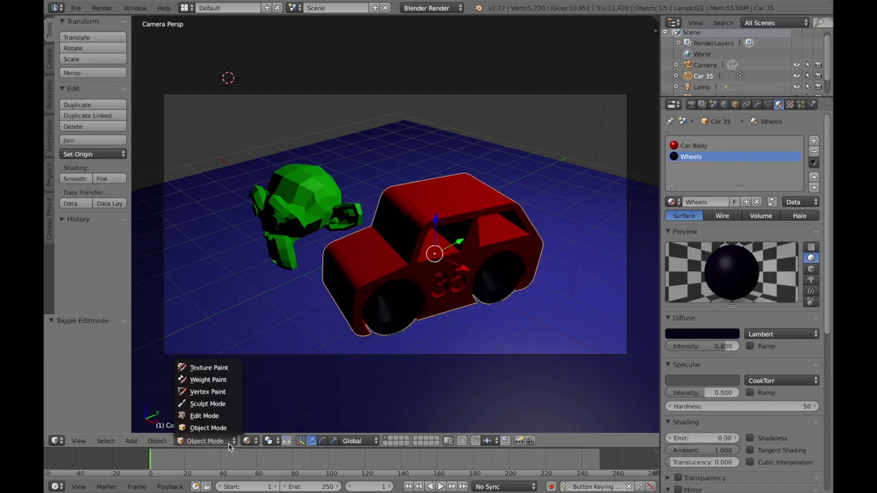
pyautogui.click(207, 417)
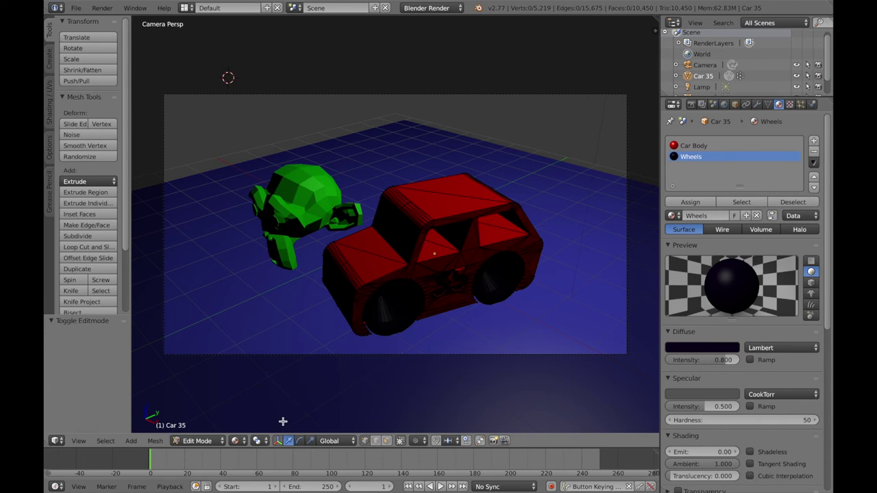
pyautogui.click(222, 443)
pyautogui.click(204, 428)
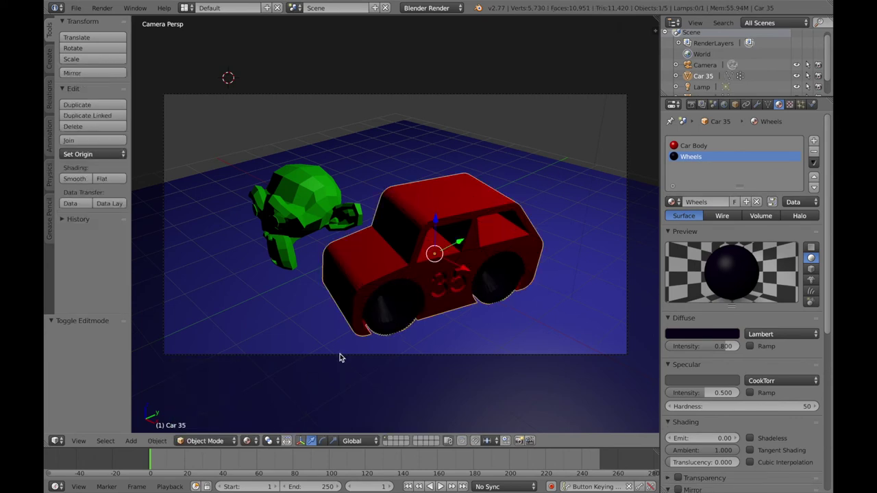
# Render an image of the scene to check the car's dark wheels
pyautogui.click(102, 7)
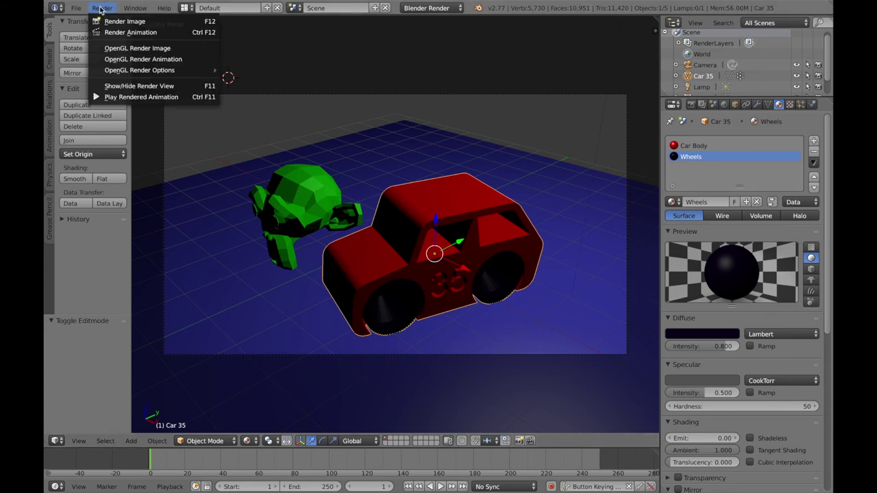
pyautogui.click(107, 21)
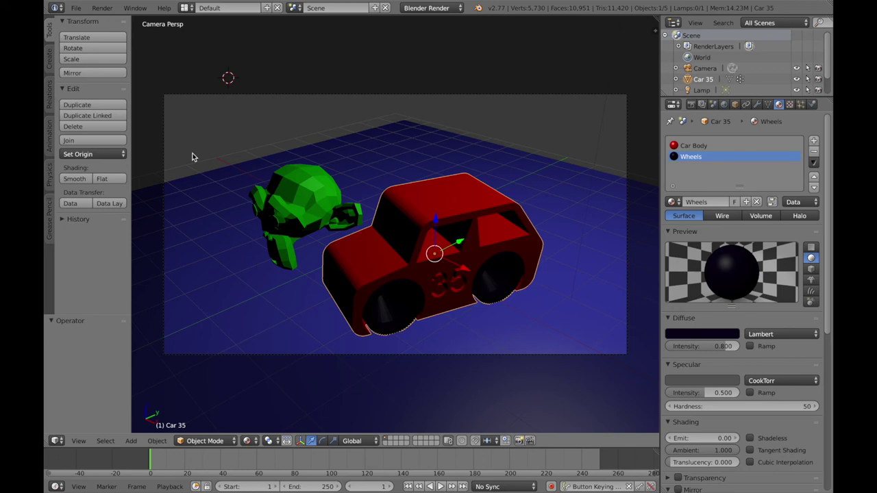
# Select the floor plane and add a new texture to its Floor material
pyautogui.rightClick(618, 193)
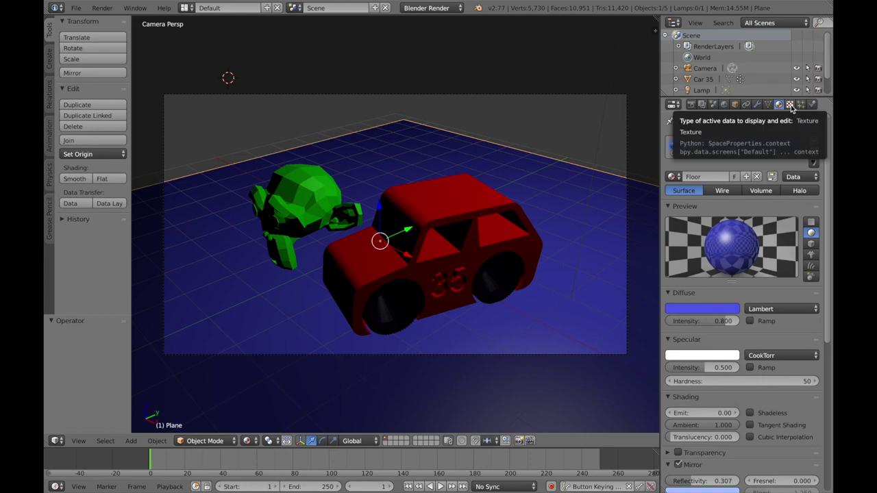
pyautogui.click(791, 105)
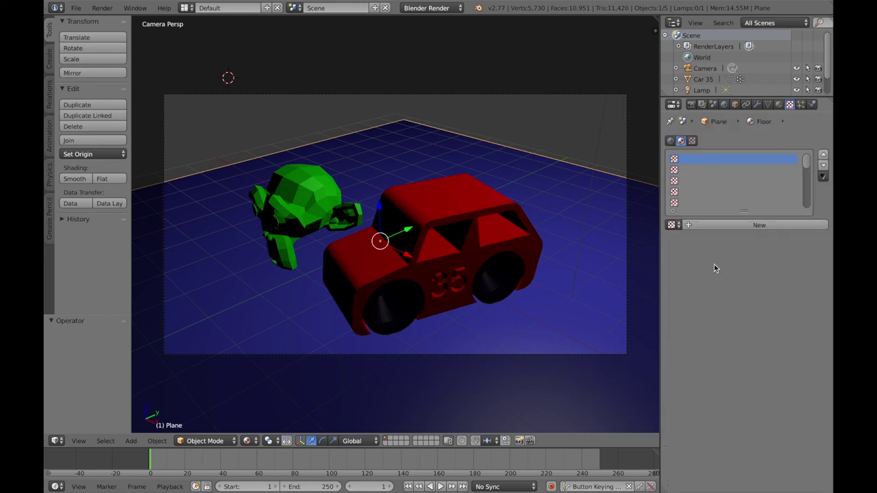
pyautogui.click(689, 229)
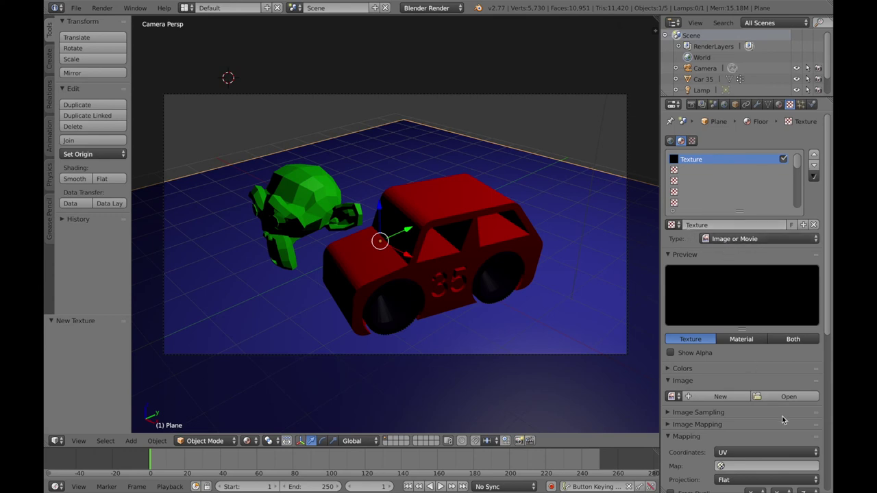
# Load woodFloor.jpg from the textures folder in Documents as the floor texture's image
pyautogui.click(765, 398)
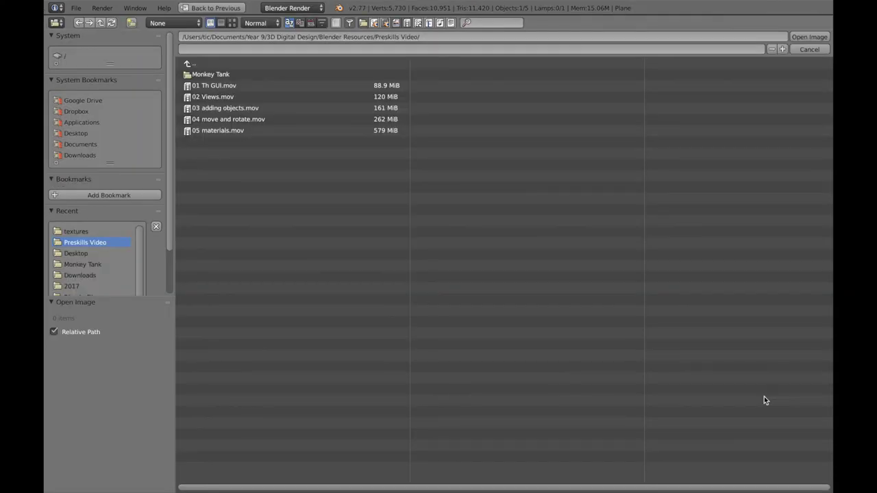
pyautogui.click(69, 144)
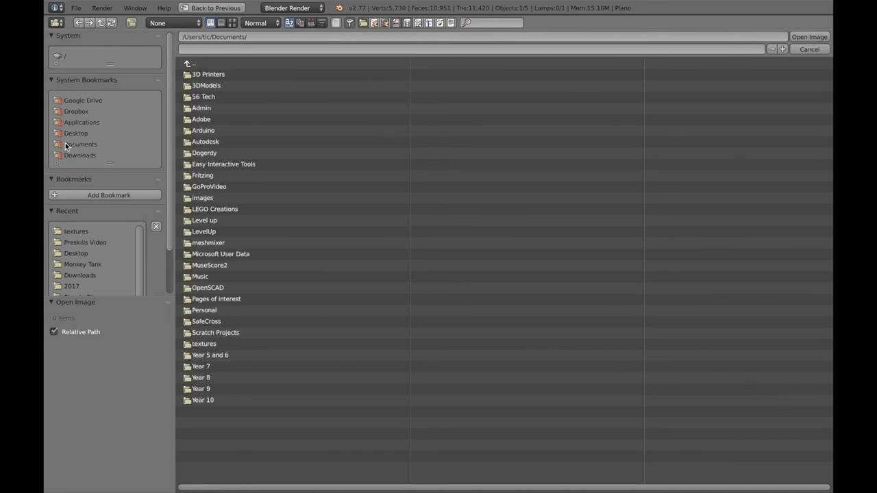
pyautogui.click(188, 345)
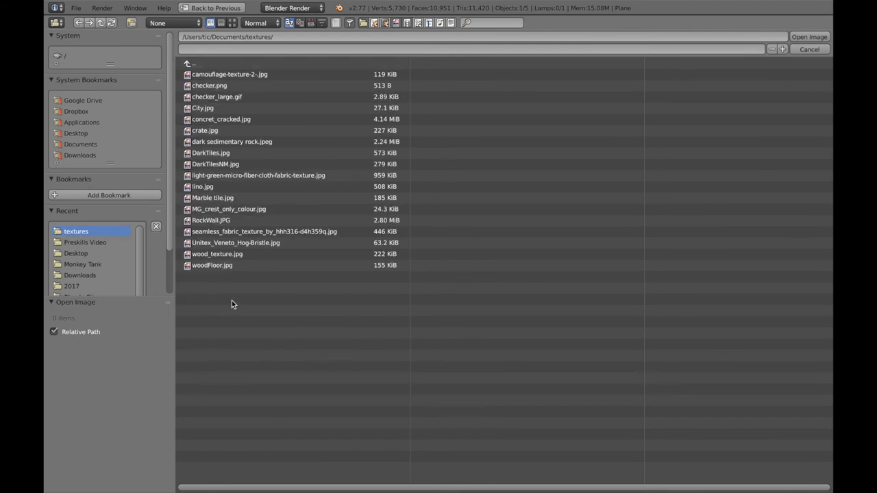
pyautogui.click(212, 265)
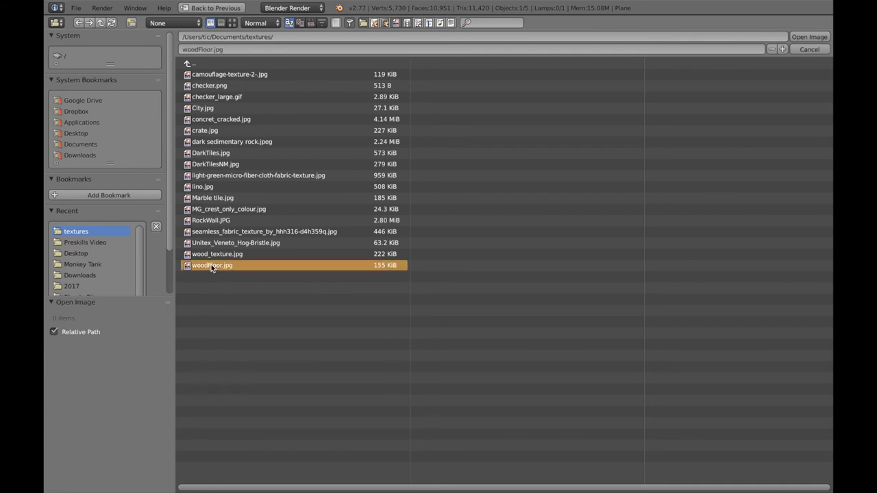
pyautogui.click(809, 38)
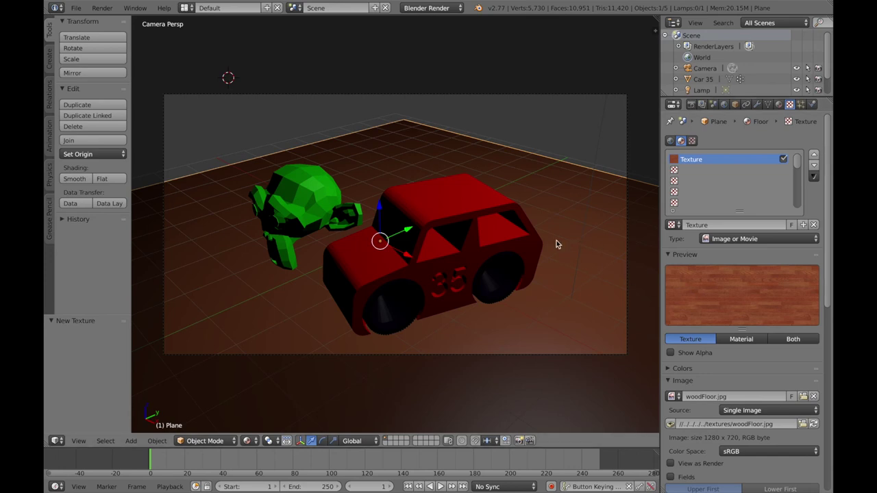
# Preview the scene in Texture viewport shading and return to Material shading
pyautogui.click(251, 442)
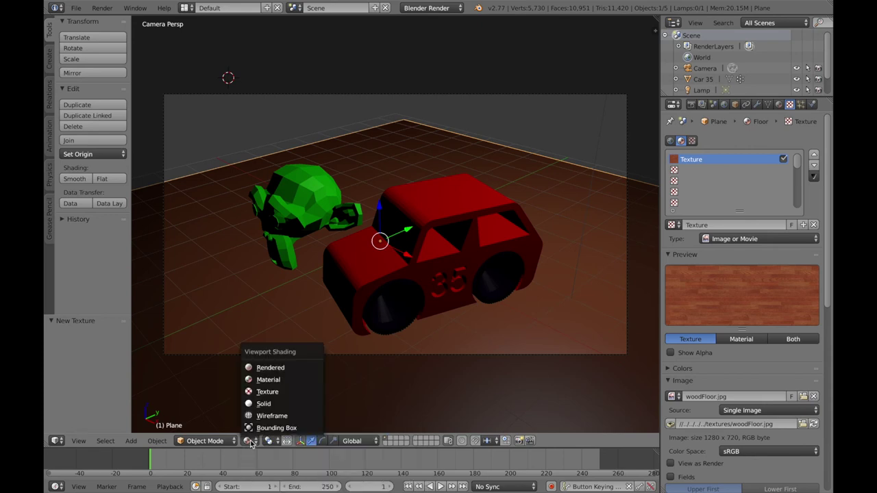
pyautogui.click(267, 392)
pyautogui.click(249, 442)
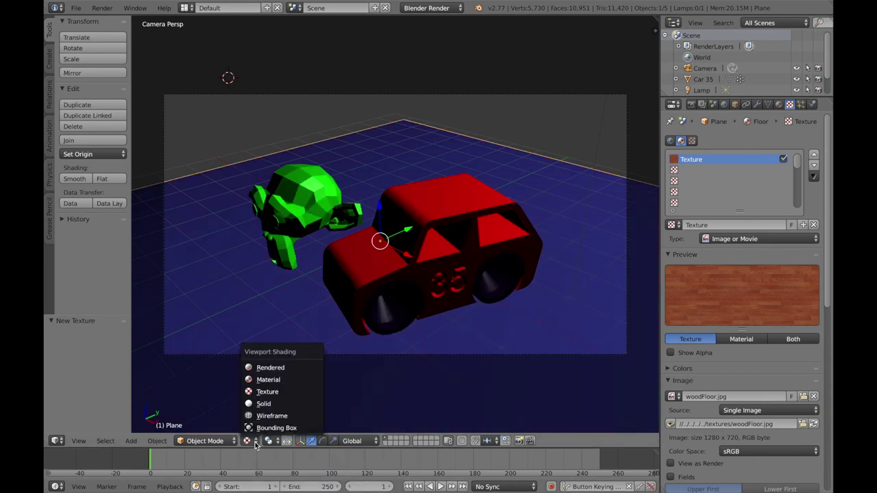
pyautogui.click(268, 381)
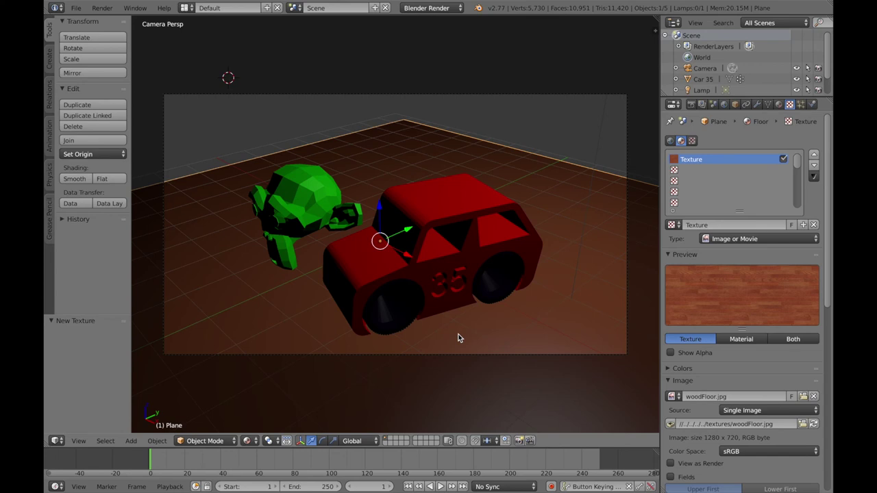
# Unwrap the floor plane in Edit Mode with Smart UV Project, keeping the default settings
pyautogui.press('Tab')
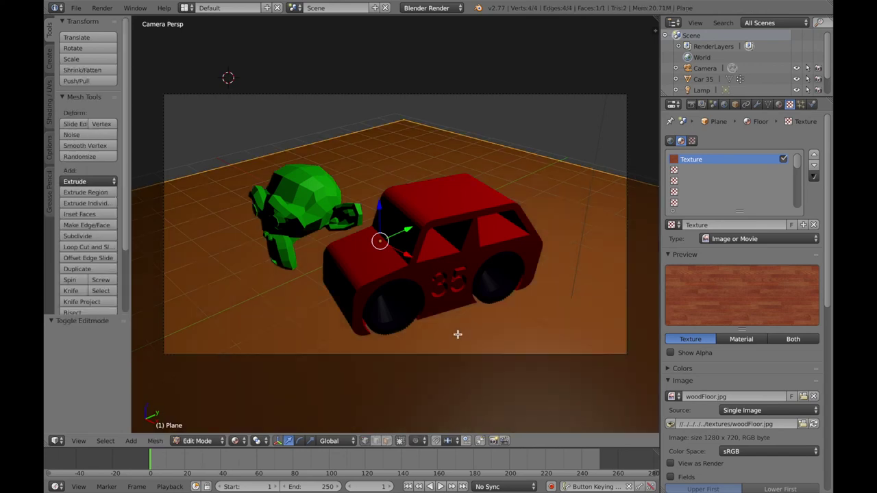
pyautogui.press('u')
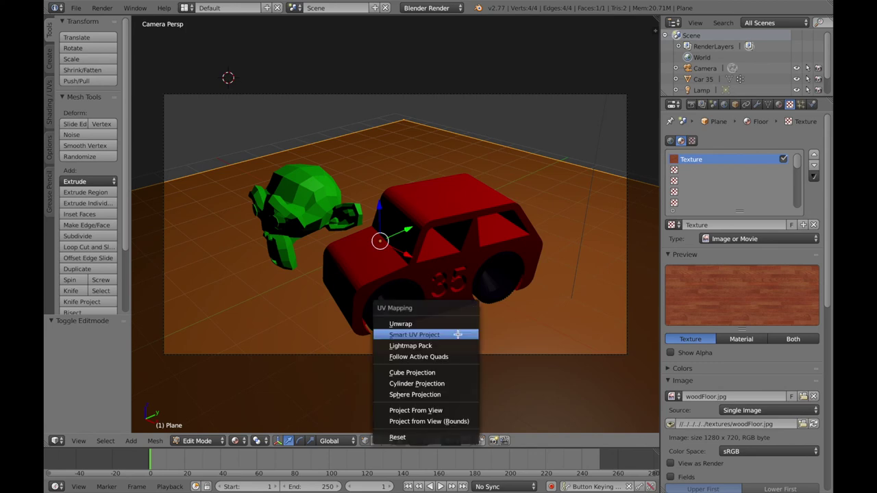
pyautogui.click(406, 336)
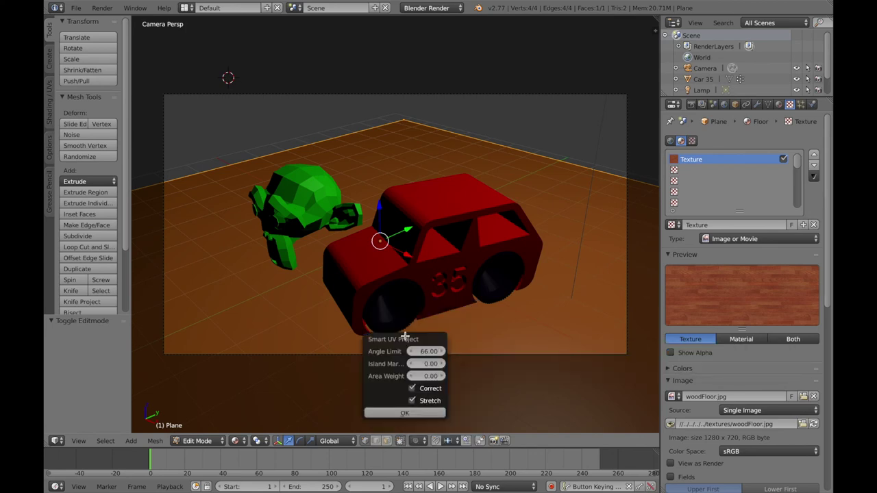
pyautogui.click(396, 413)
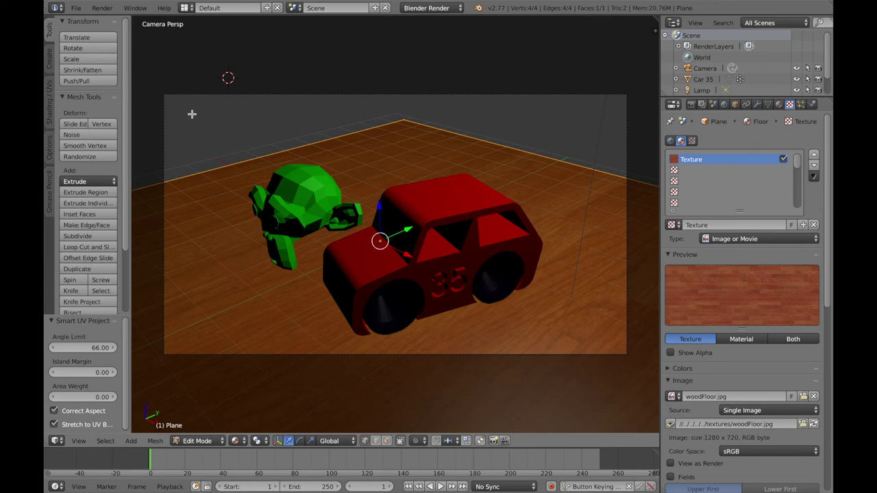
# Render an image to check the wood floor texture and return the floor plane to Object Mode
pyautogui.click(103, 8)
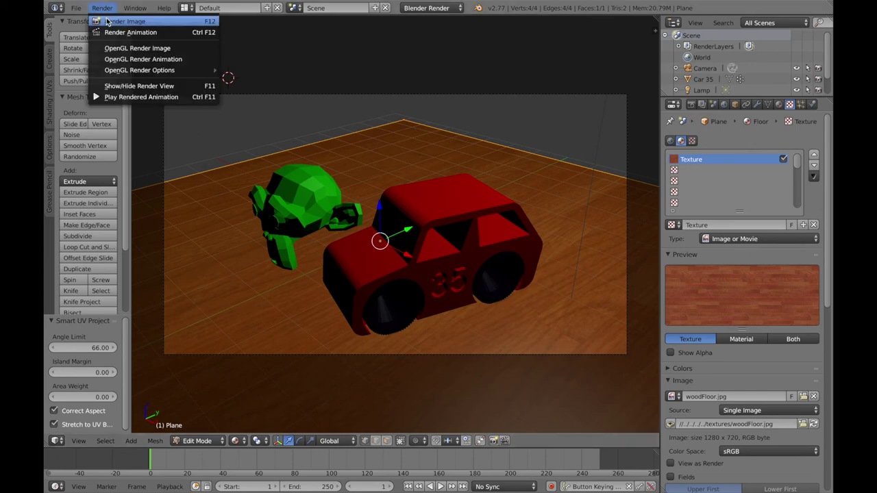
pyautogui.click(111, 22)
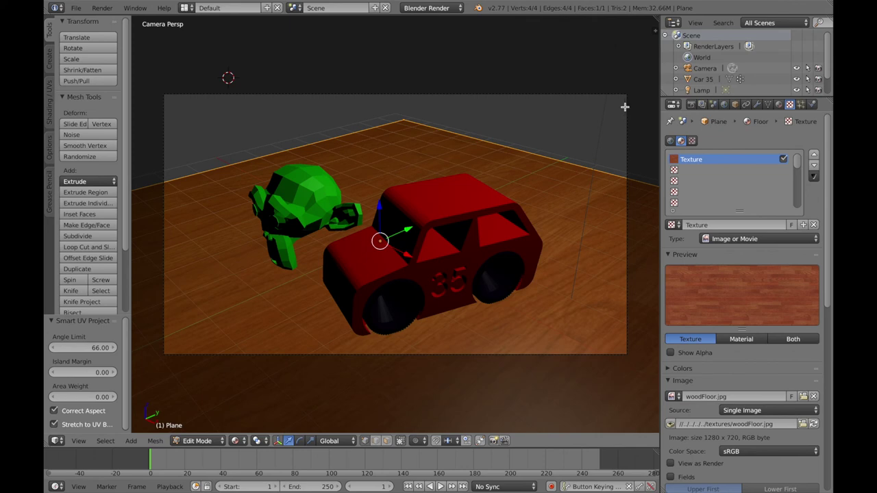
pyautogui.click(607, 76)
pyautogui.press('Tab')
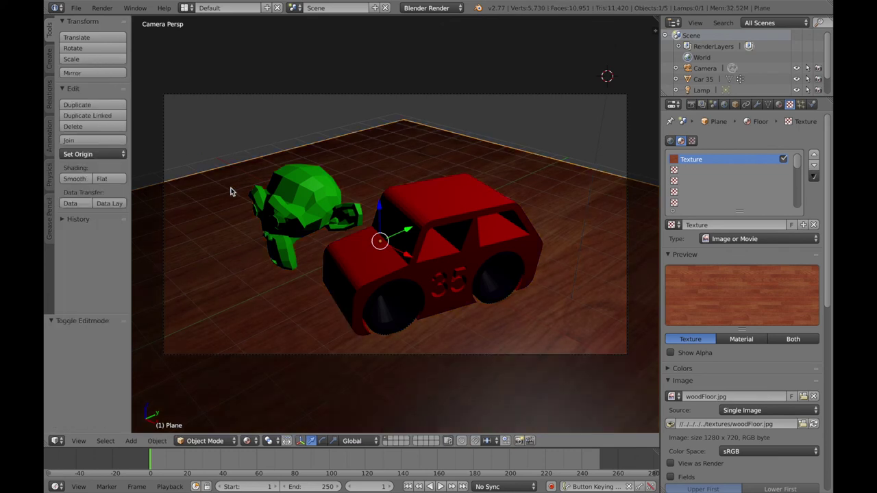
# Select the camera and insert a keyframe for it at frame 20 using the LocRotScale keying set
pyautogui.rightClick(627, 118)
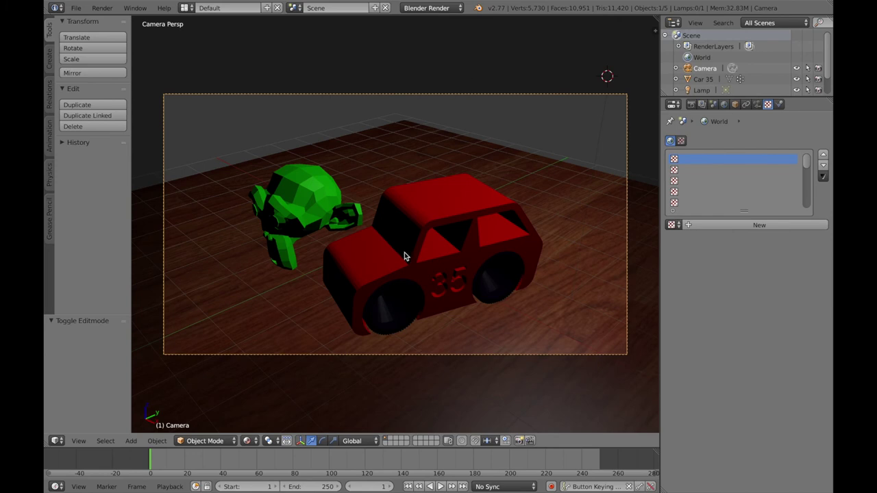
pyautogui.click(587, 487)
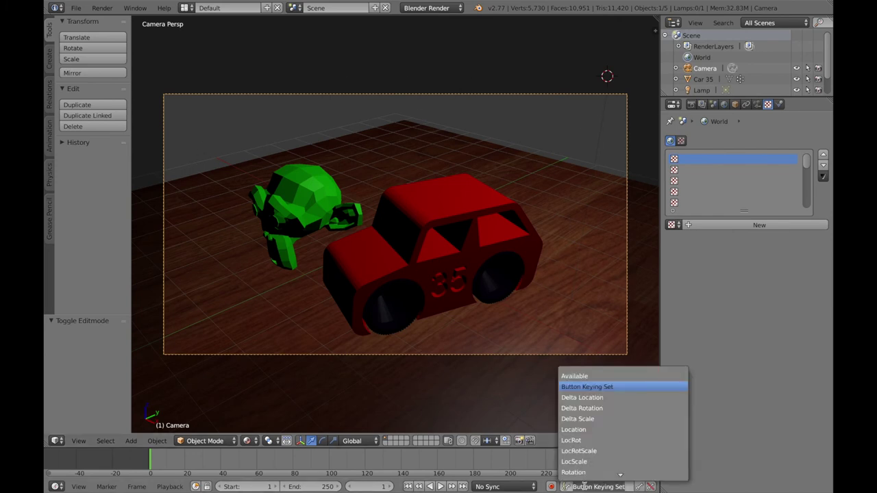
pyautogui.click(586, 451)
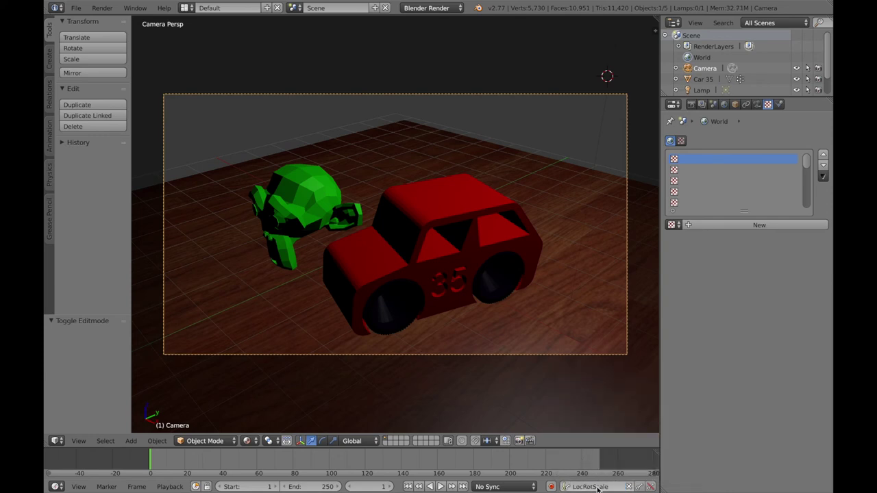
pyautogui.click(185, 466)
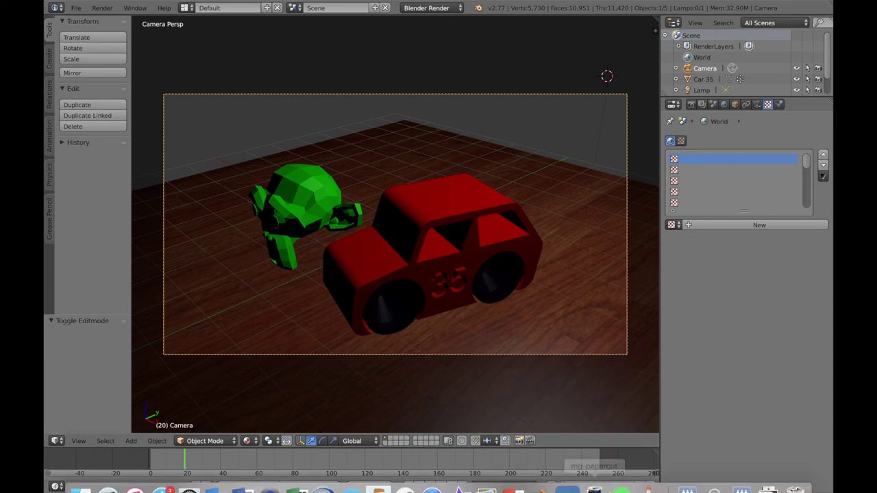
pyautogui.click(640, 487)
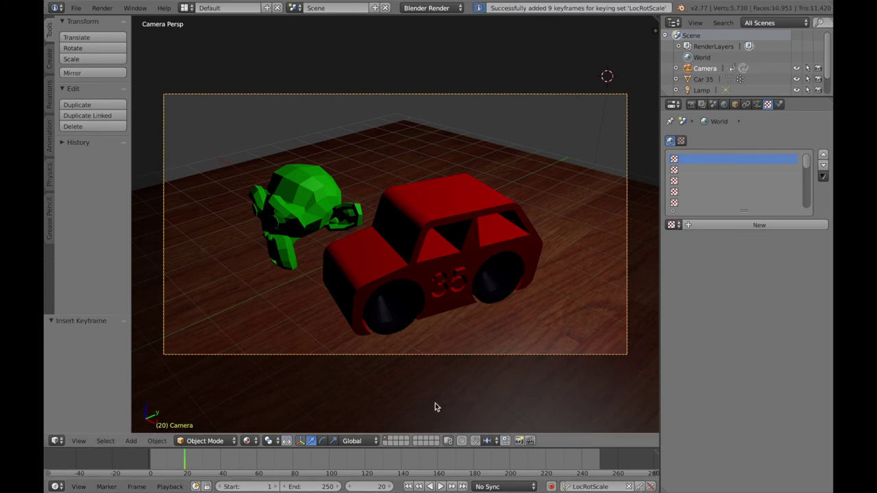
# Set the animation's end frame to 180 and move to frame 160 on the timeline
pyautogui.click(190, 463)
pyautogui.click(185, 465)
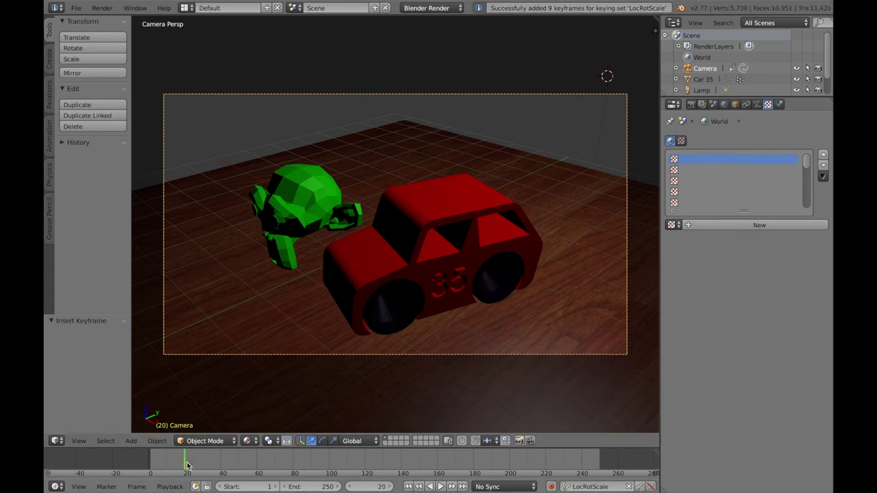
pyautogui.click(473, 464)
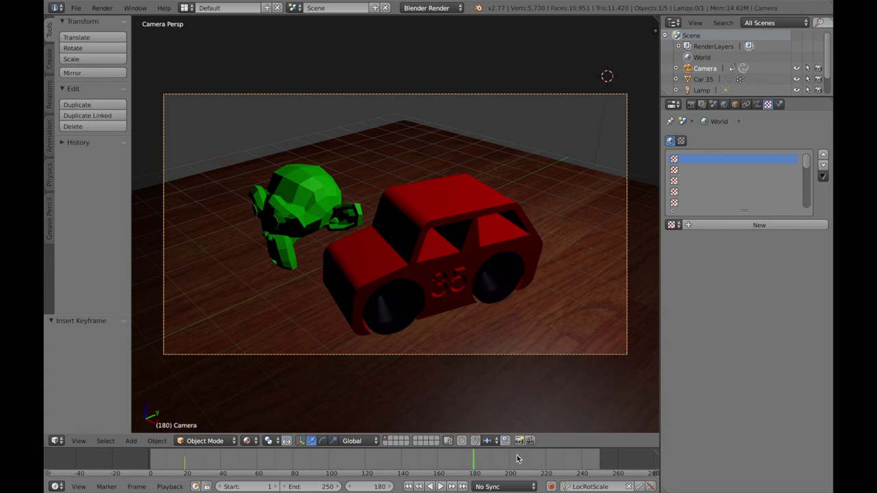
pyautogui.click(326, 487)
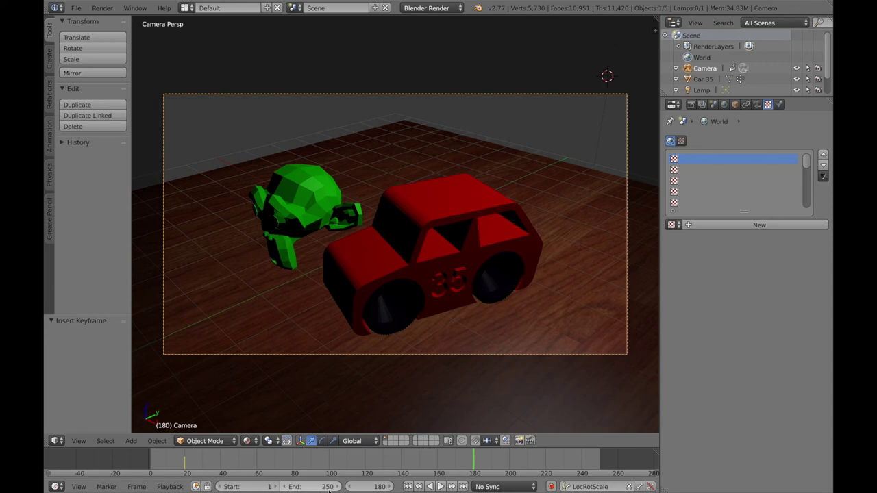
pyautogui.write('180')
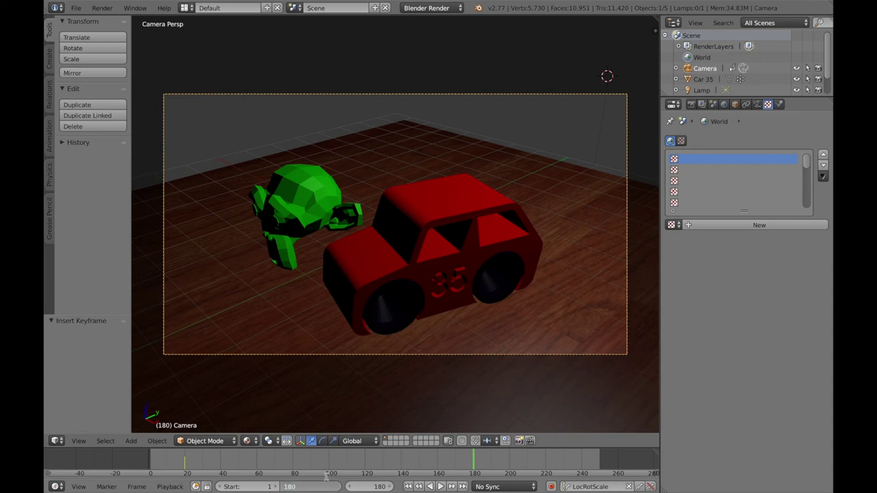
pyautogui.press('Return')
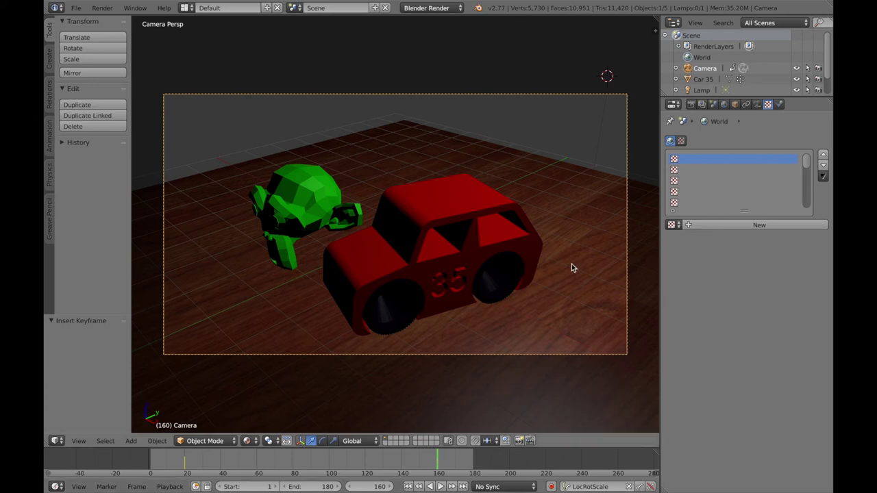
# Lock the camera to the view and reframe it to a lower front view of the monkey and car
pyautogui.click(655, 32)
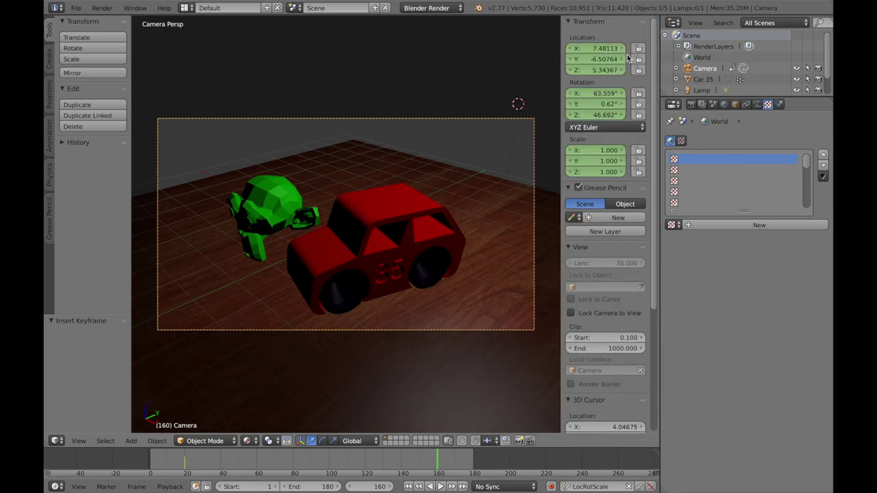
pyautogui.click(572, 315)
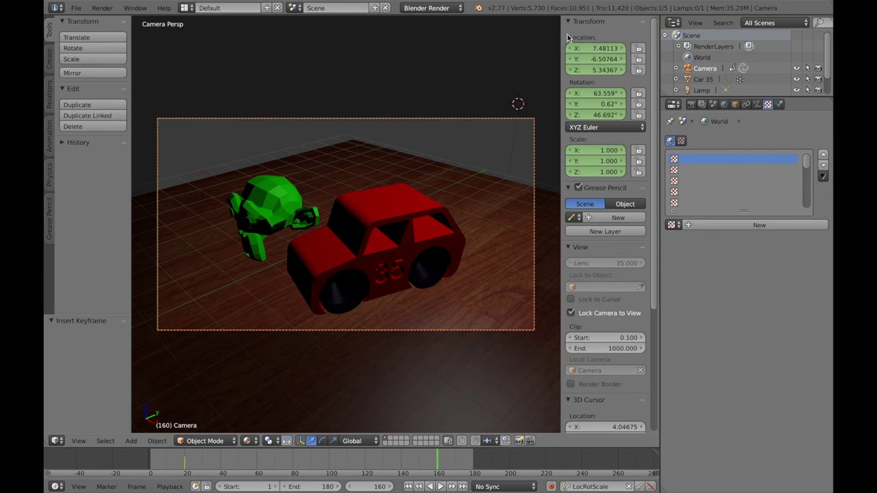
pyautogui.moveTo(560, 33); pyautogui.dragTo(677, 77)
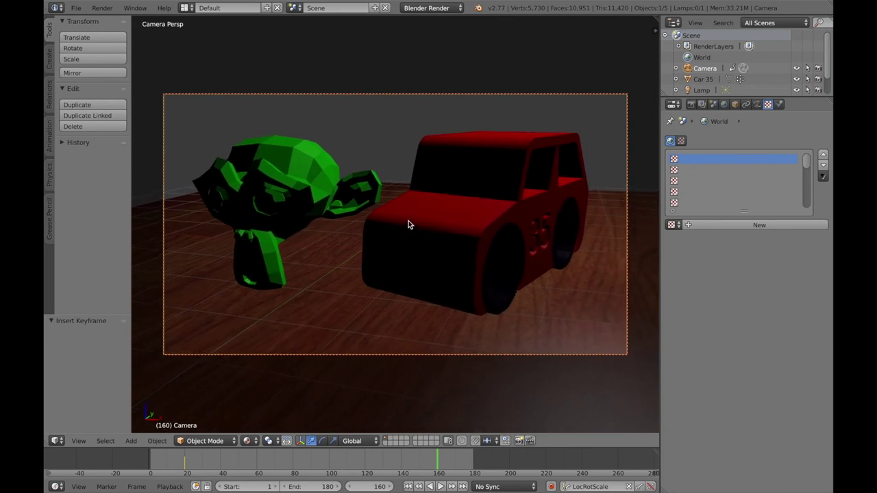
# Try to render the reframed camera view at frame 160 and return to the 3D View
pyautogui.click(102, 8)
pyautogui.click(110, 13)
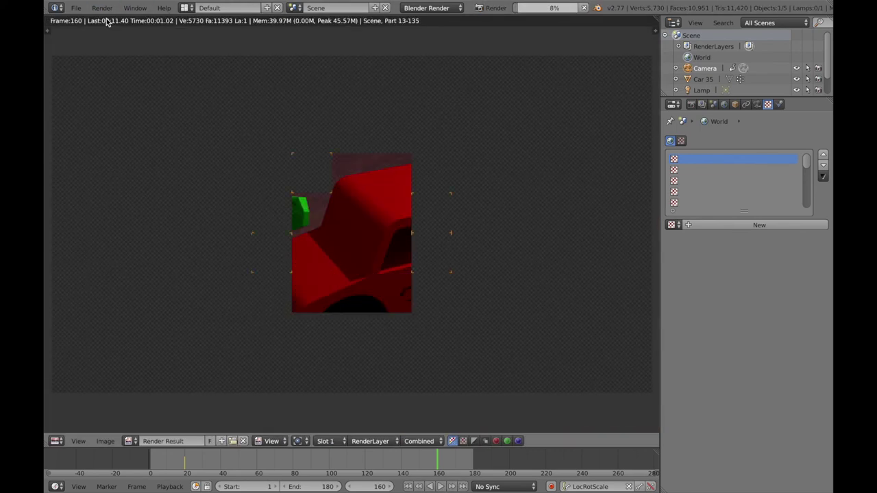
pyautogui.click(104, 12)
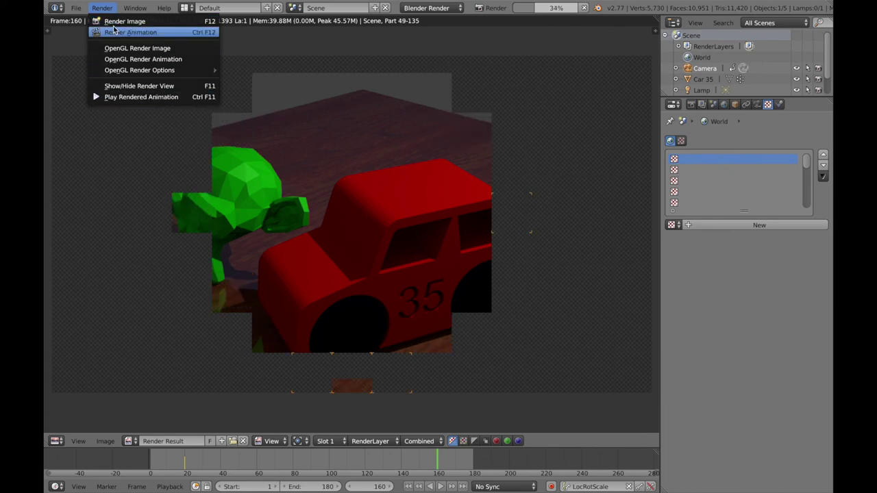
pyautogui.click(59, 442)
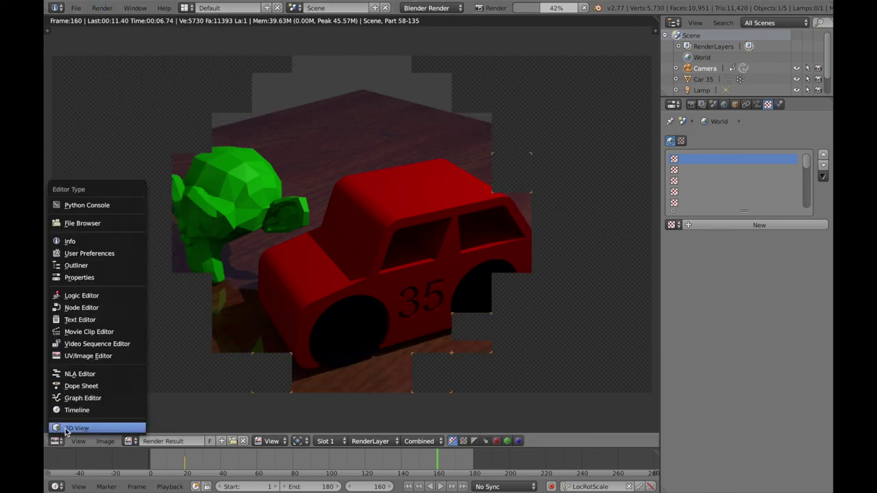
pyautogui.click(65, 428)
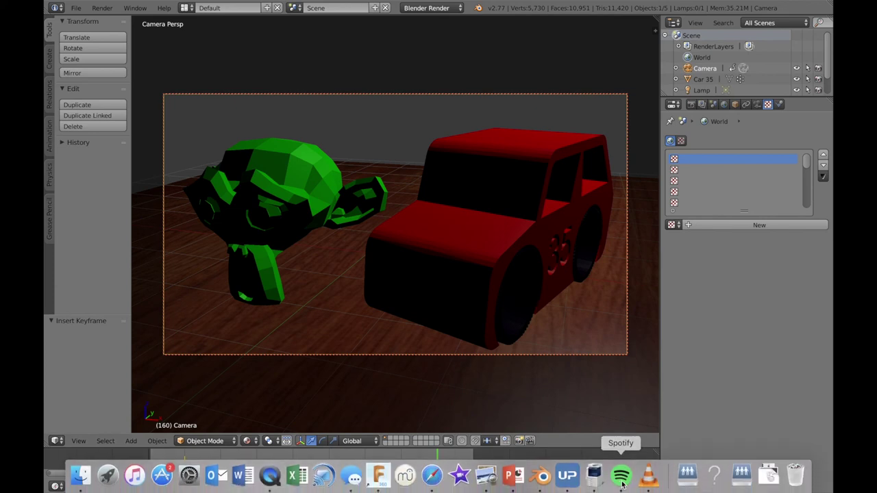
# Keyframe the close front camera view of the monkey and car at frame 160 and render an image of it
pyautogui.click(639, 487)
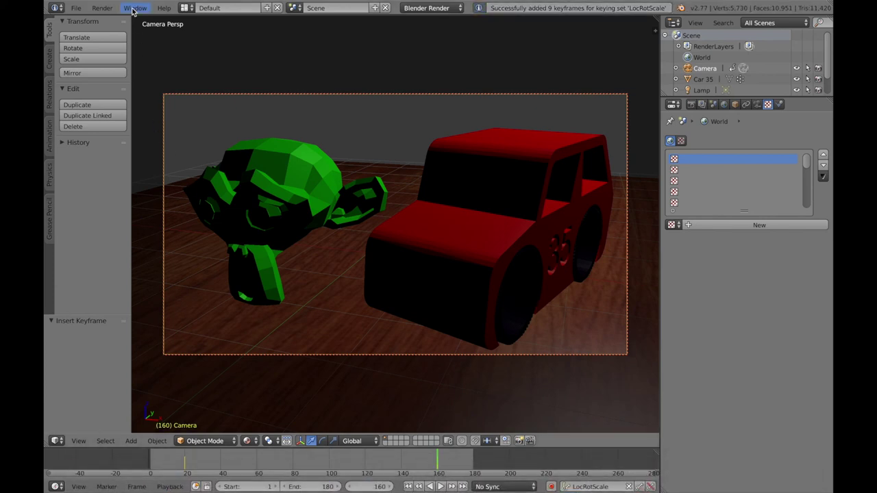
pyautogui.click(108, 8)
pyautogui.click(110, 23)
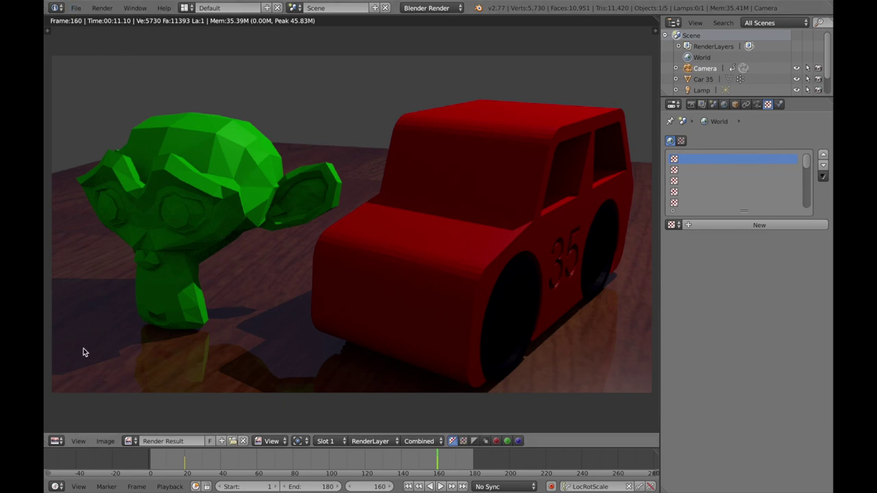
pyautogui.click(57, 440)
pyautogui.click(72, 428)
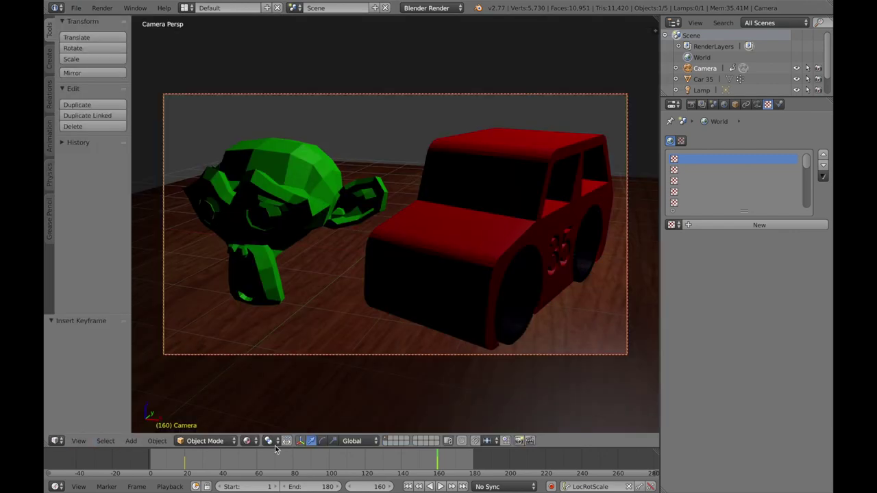
# Play the camera animation from frame 1 to check the movement, and stop playback
pyautogui.click(409, 486)
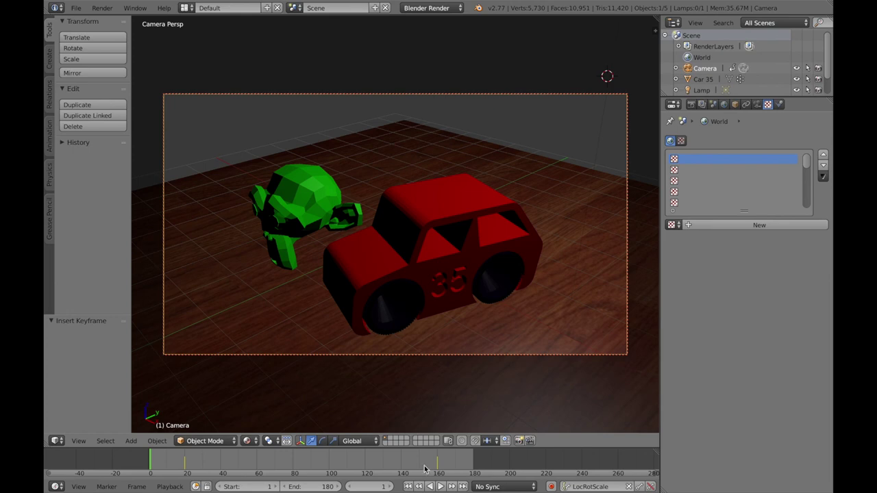
pyautogui.click(441, 487)
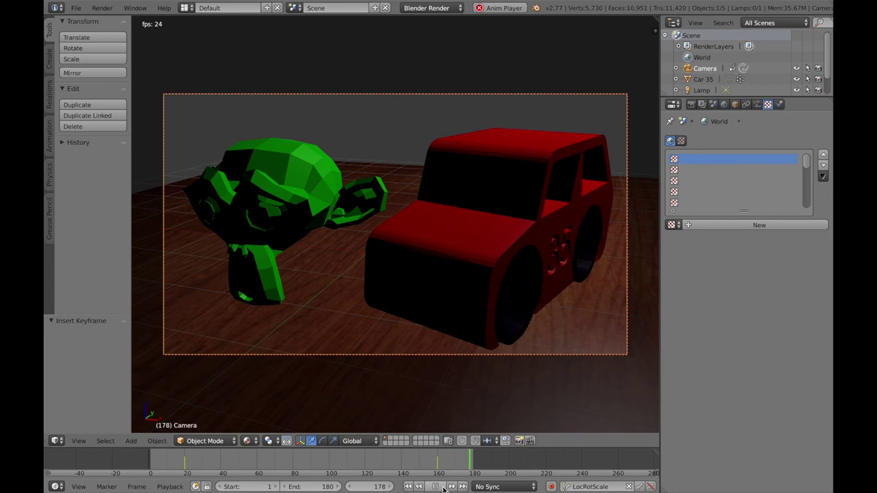
pyautogui.click(436, 486)
# Insert a LocRotScale keyframe for the camera at frame 80 and go back to the keyframe at frame 20
pyautogui.moveTo(290, 460); pyautogui.dragTo(293, 464)
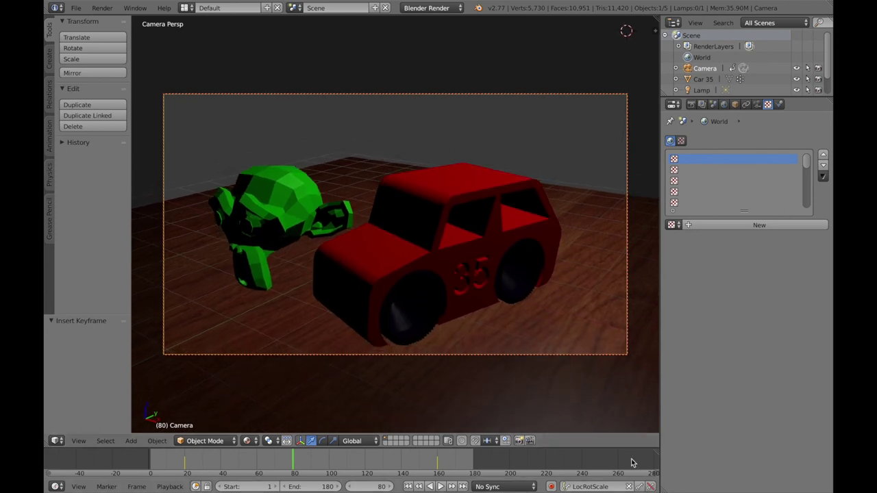
pyautogui.click(639, 487)
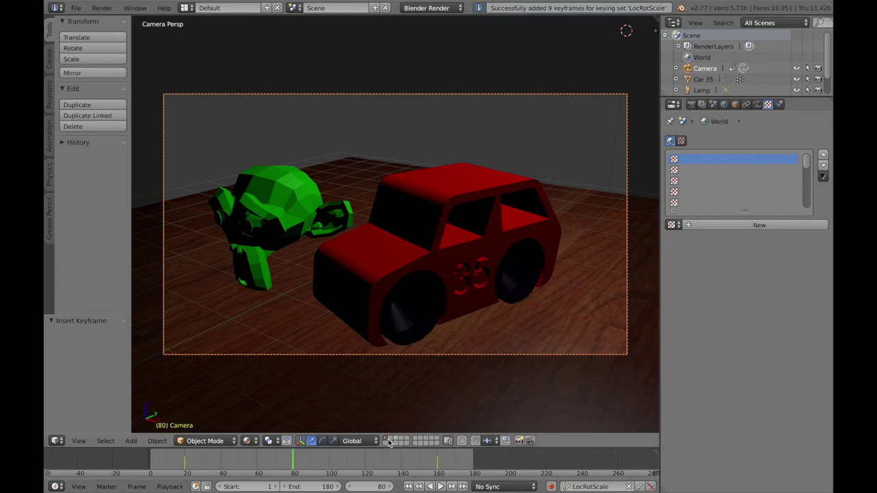
pyautogui.click(421, 487)
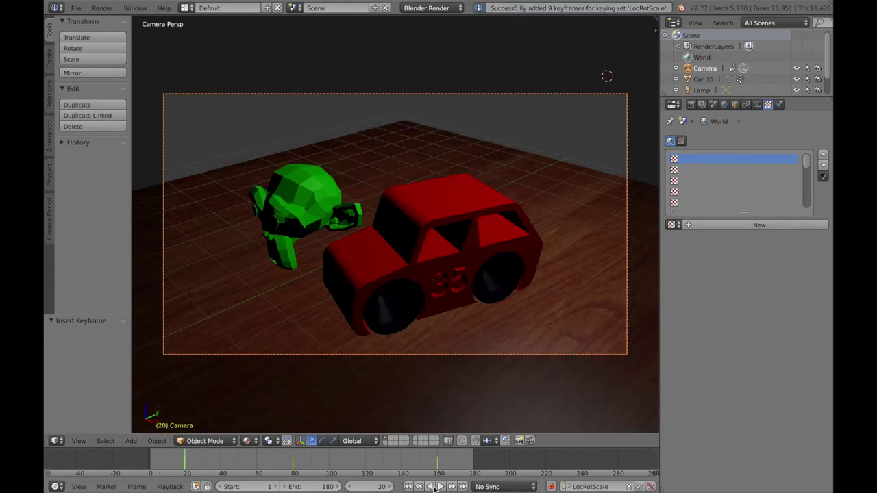
# Play the camera animation from frame 20 through the new middle keyframe and stop playback at about frame 89
pyautogui.click(441, 486)
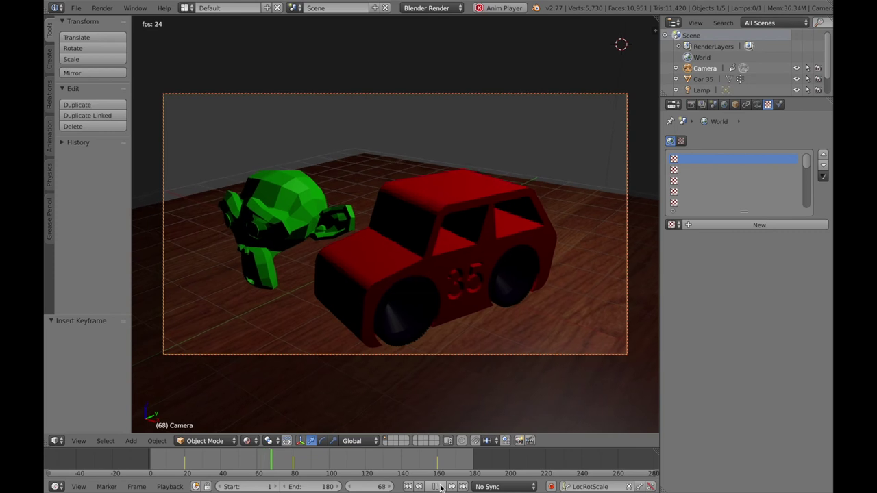
pyautogui.click(439, 487)
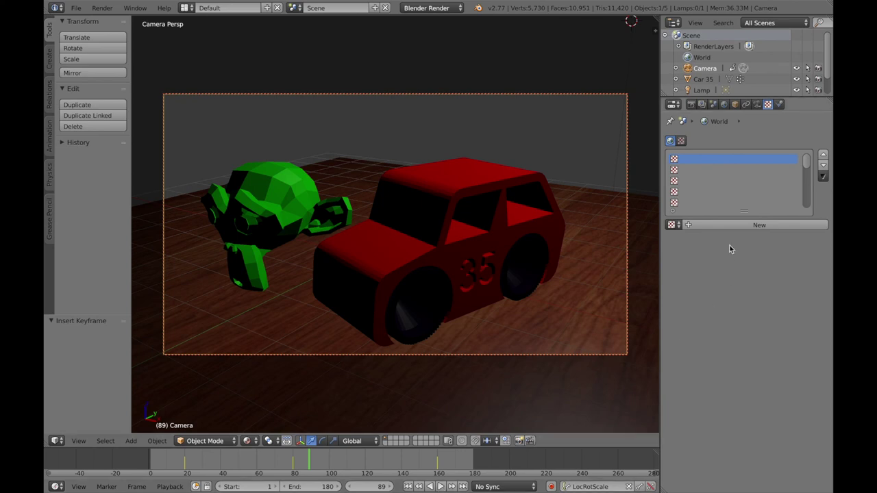
# Set the render output folder to Documents/Year 9/3D Digital Design
pyautogui.click(692, 105)
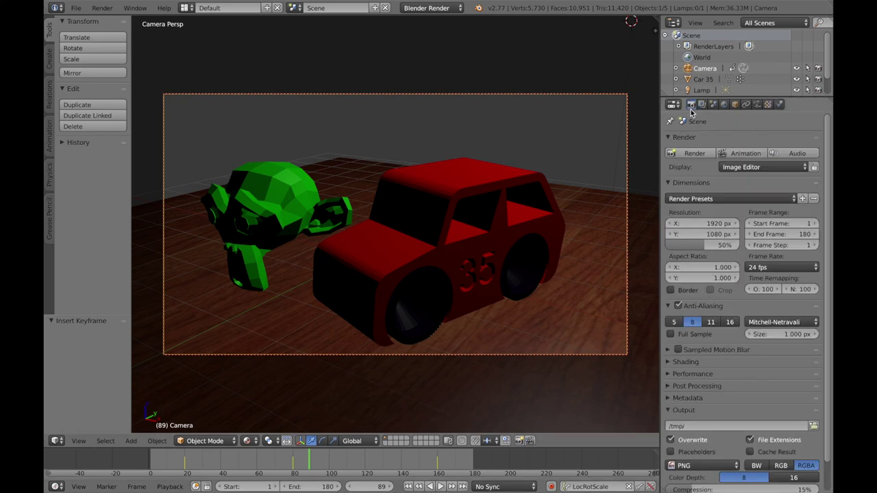
pyautogui.scroll(-2, 721, 302)
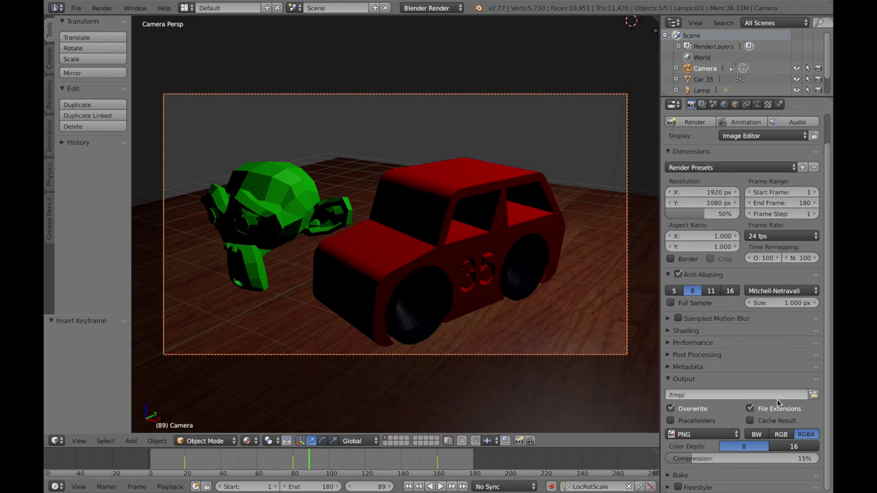
pyautogui.click(813, 396)
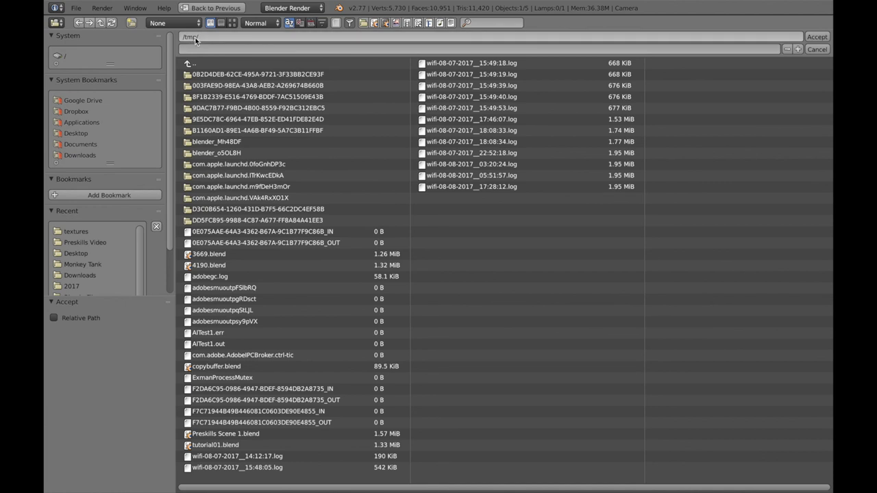
pyautogui.click(66, 146)
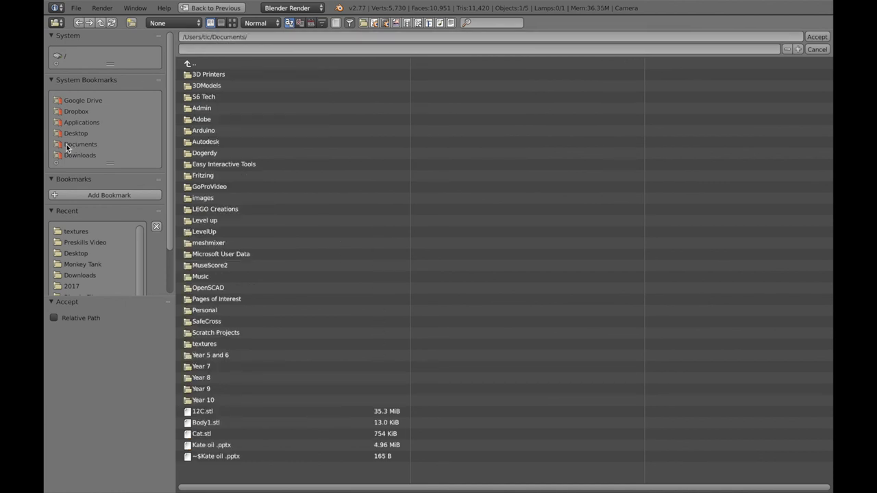
pyautogui.click(201, 389)
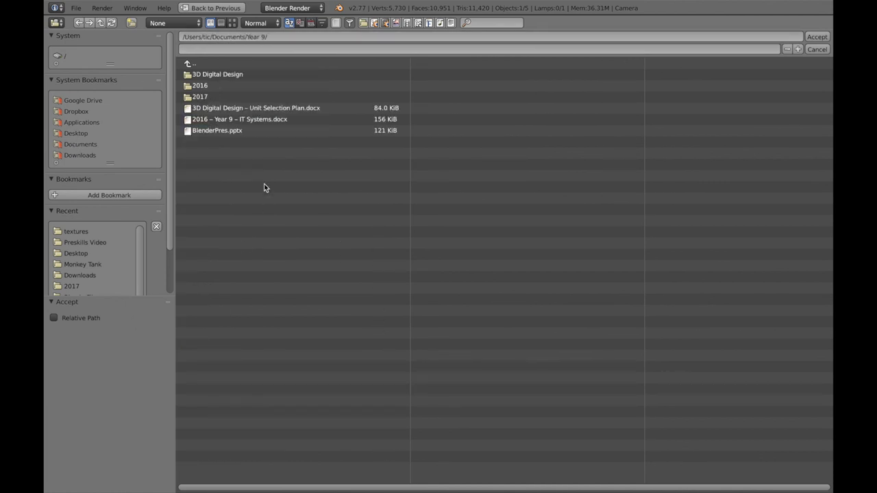
pyautogui.click(204, 75)
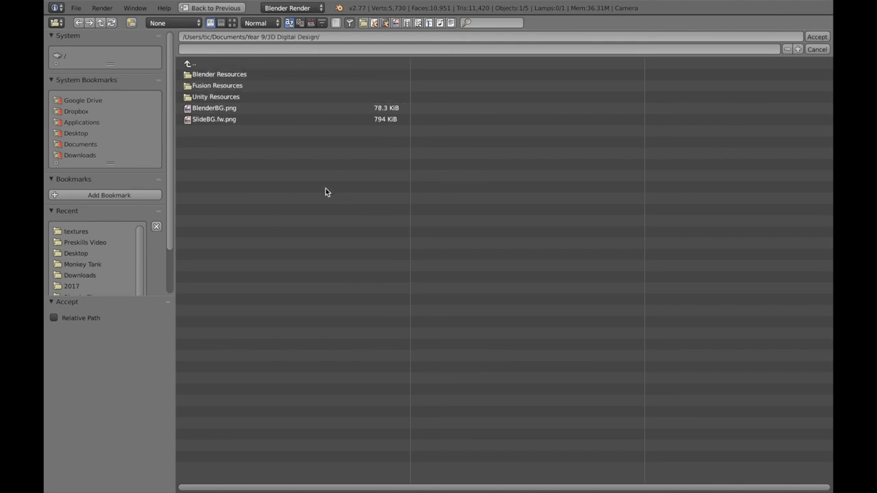
pyautogui.click(817, 37)
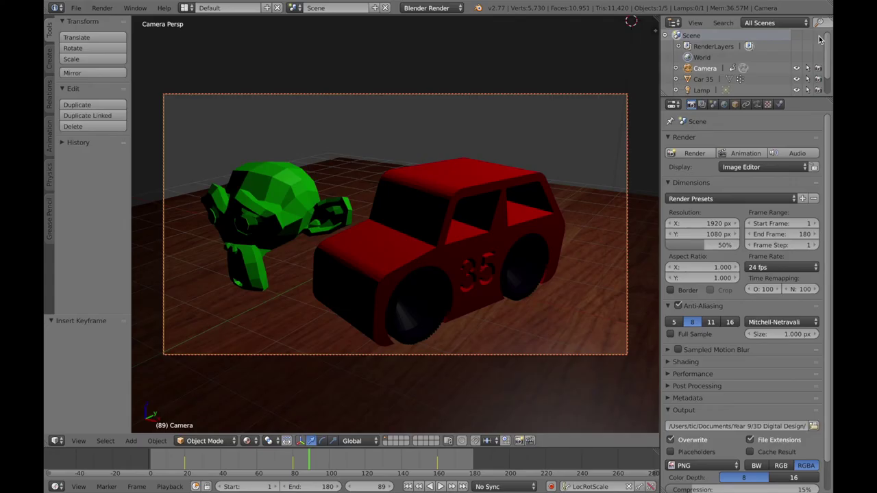
# Set the render output file format to QuickTime and turn off the File Extensions option
pyautogui.scroll(-2, 770, 398)
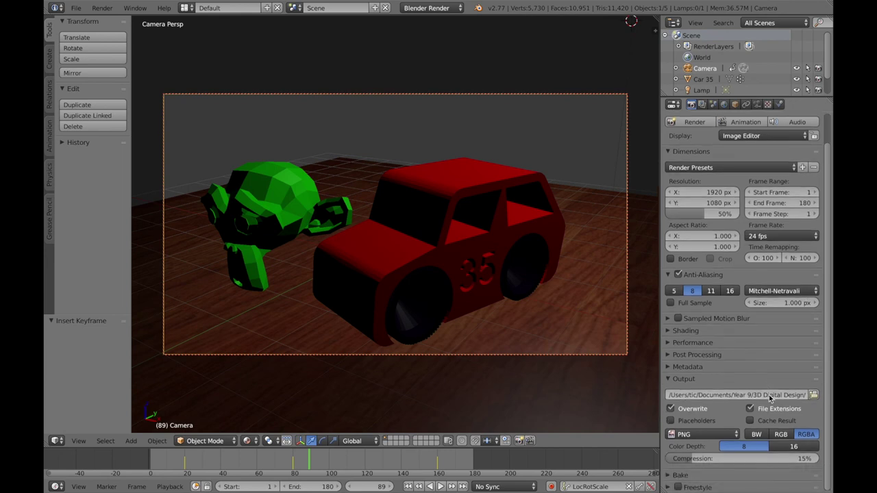
pyautogui.click(736, 435)
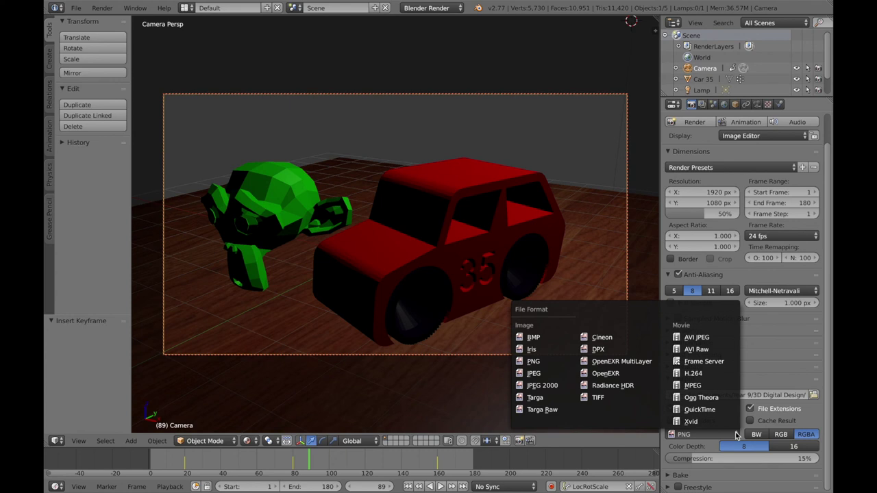
pyautogui.click(708, 410)
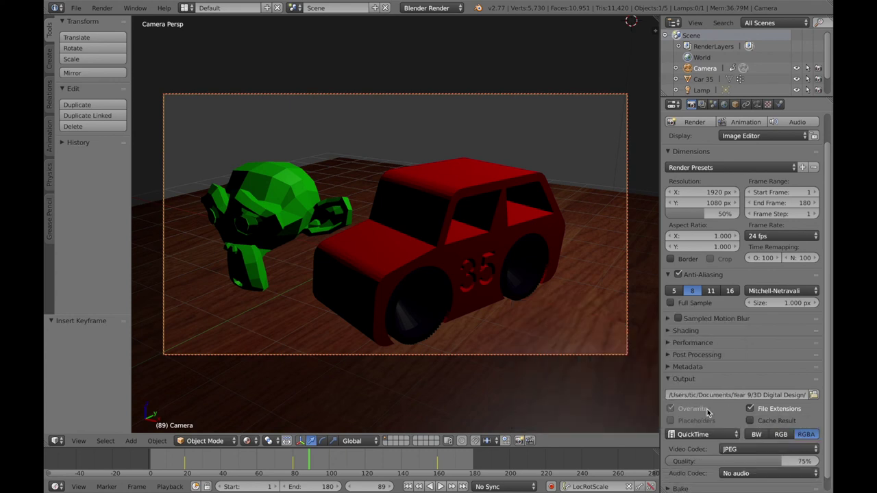
pyautogui.scroll(-1, 708, 410)
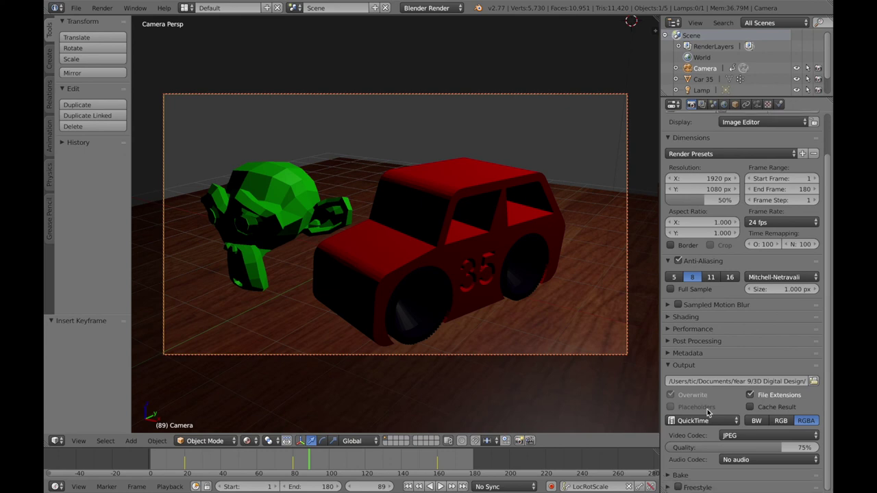
pyautogui.click(716, 420)
# Render a still image of the camera view at frame 89 and return to the 3D View
pyautogui.click(104, 8)
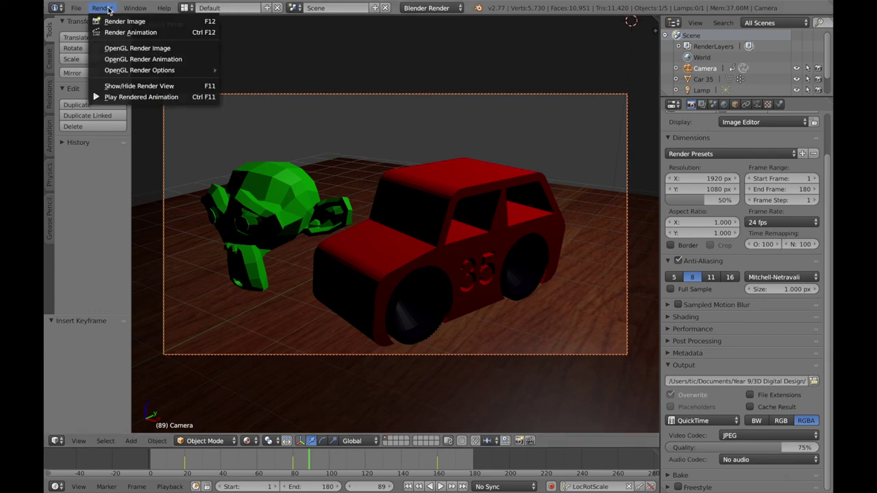
pyautogui.click(114, 21)
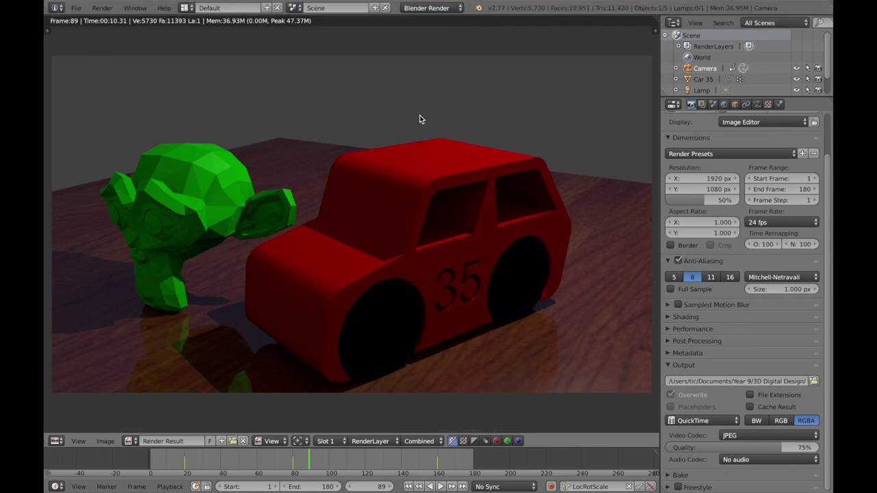
pyautogui.click(56, 440)
pyautogui.click(74, 425)
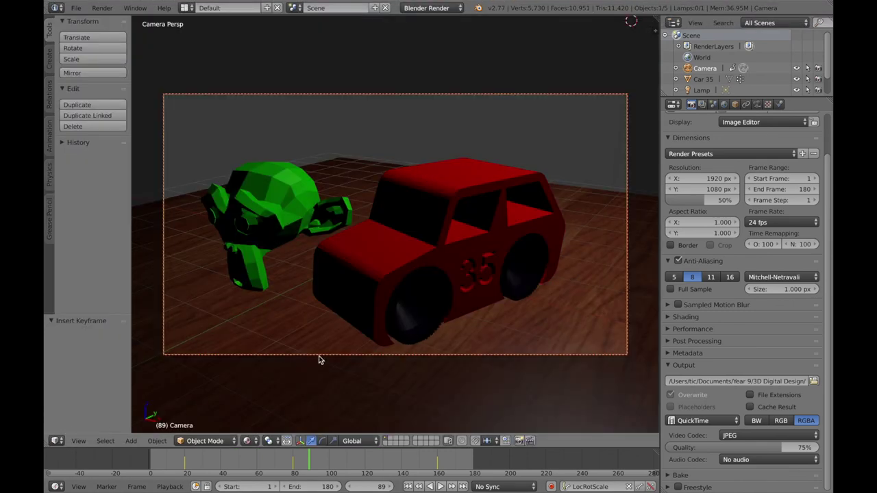